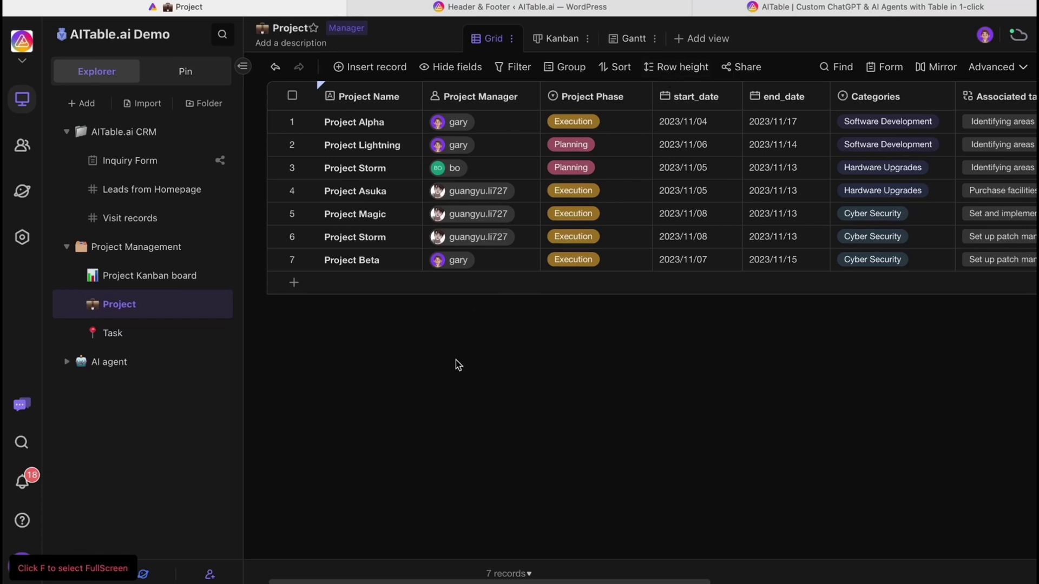
{"action": "scroll", "coordinate": [589, 254], "scroll_direction": "right", "scroll_amount": 5}
{"action": "scroll", "coordinate": [589, 254], "scroll_direction": "right", "scroll_amount": 3}
{"action": "scroll", "coordinate": [589, 255], "scroll_direction": "left", "scroll_amount": 10}
Step: Add a new project record, assign bo as manager and set its phase to Planning
{"action": "left_click", "coordinate": [348, 282]}
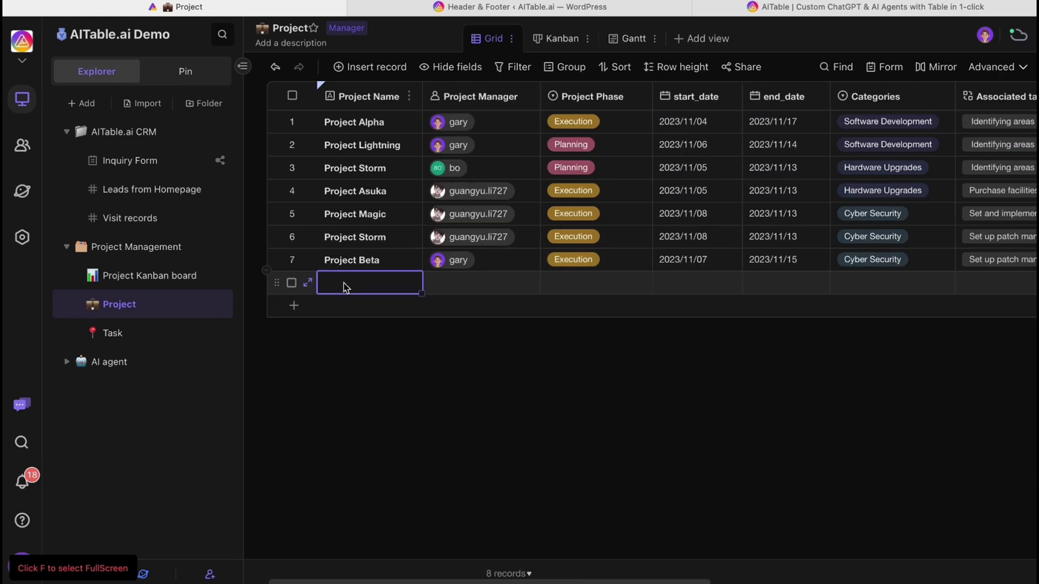
{"action": "type", "text": "Project Dr"}
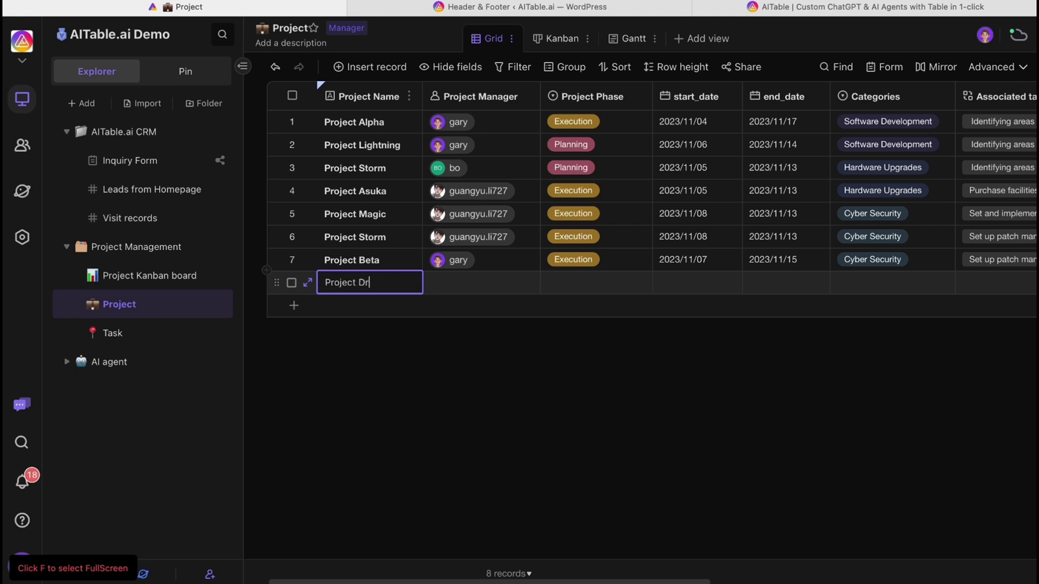
{"action": "type", "text": "agon"}
{"action": "left_click", "coordinate": [452, 287]}
{"action": "left_click", "coordinate": [482, 358]}
{"action": "left_click", "coordinate": [578, 285]}
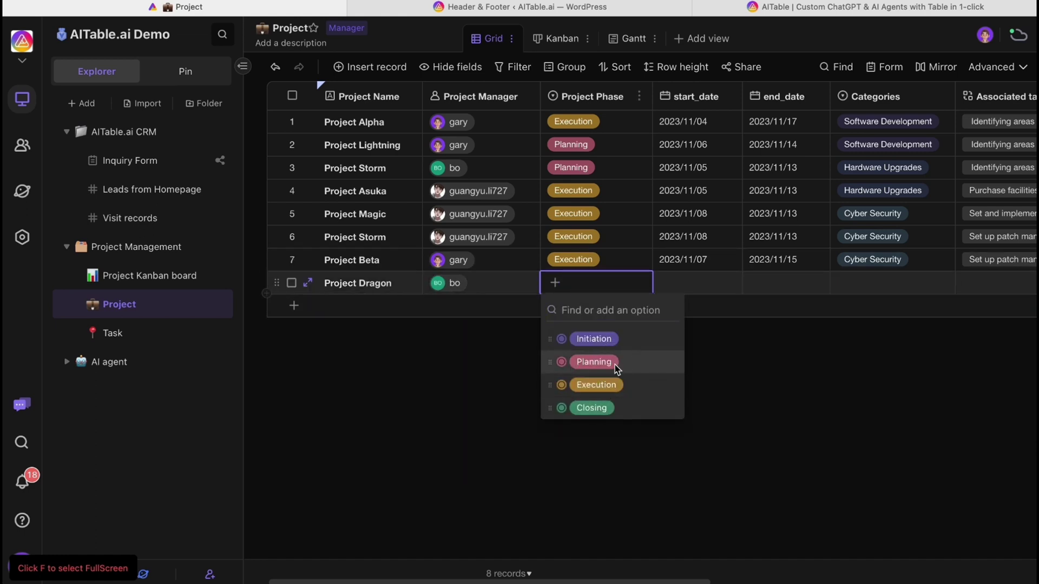
{"action": "left_click", "coordinate": [609, 363]}
Step: Set Project Dragon's start date to 2023/11/14 and pick its end date
{"action": "double_click", "coordinate": [693, 287]}
{"action": "left_click", "coordinate": [719, 403]}
{"action": "left_click", "coordinate": [779, 284]}
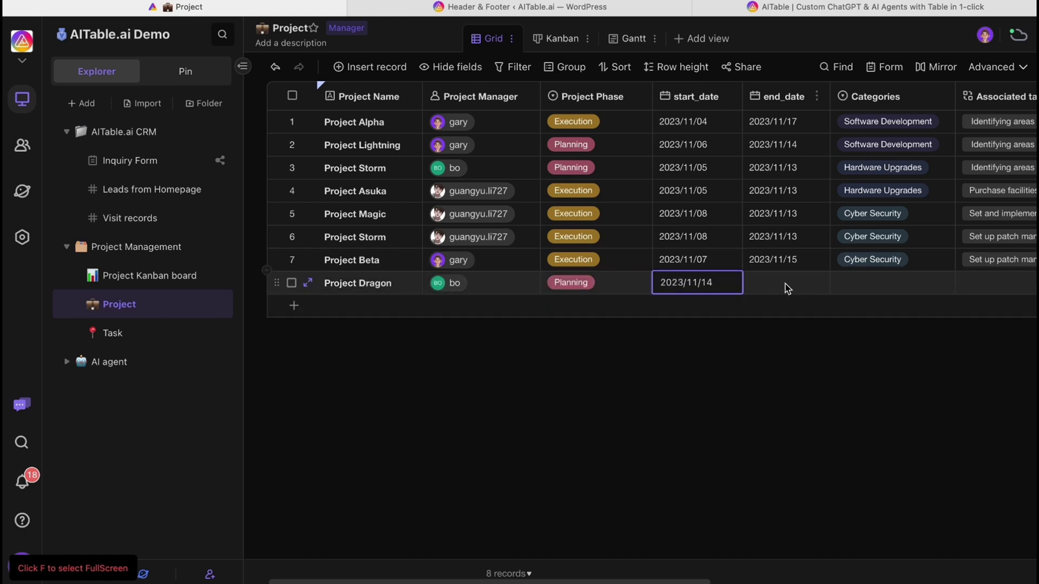
{"action": "left_click", "coordinate": [890, 422]}
{"action": "scroll", "coordinate": [883, 376], "scroll_direction": "right", "scroll_amount": 5}
{"action": "scroll", "coordinate": [815, 394], "scroll_direction": "right", "scroll_amount": 2}
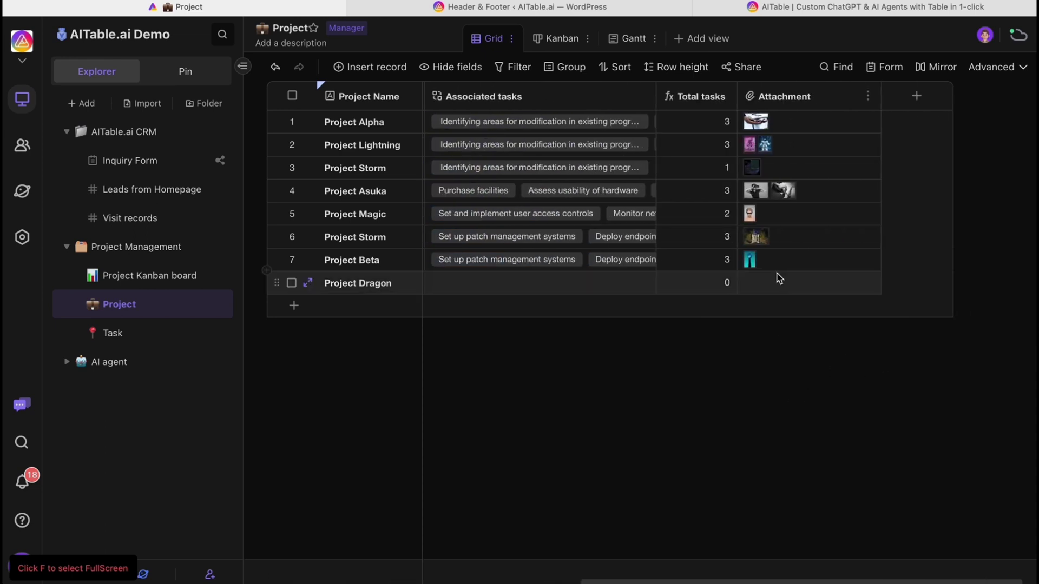
Step: Upload four GIF files from Downloads into Project Dragon's Attachment field
{"action": "left_click", "coordinate": [764, 286]}
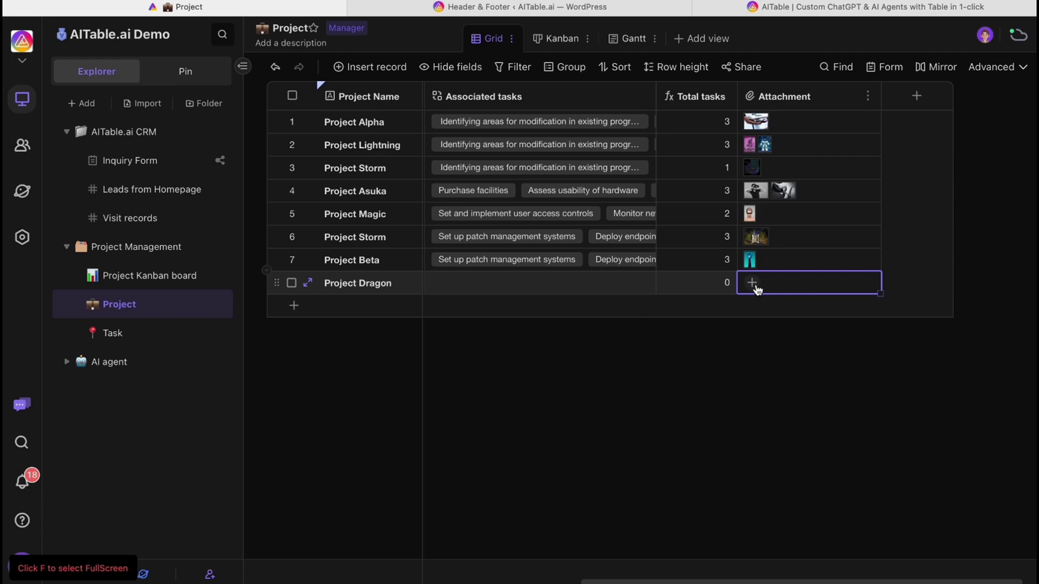
{"action": "left_click", "coordinate": [754, 285]}
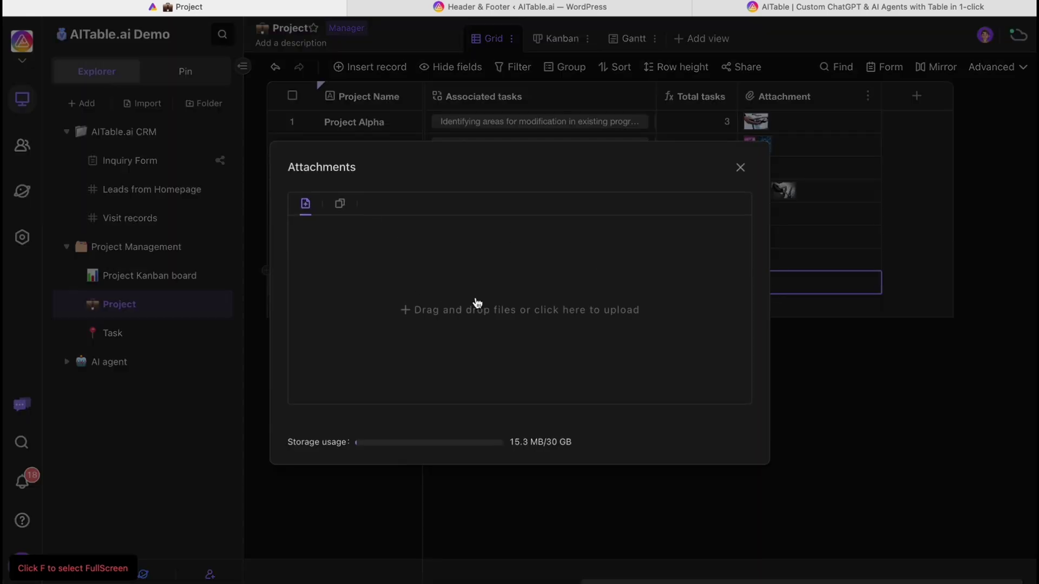
{"action": "left_click", "coordinate": [406, 304]}
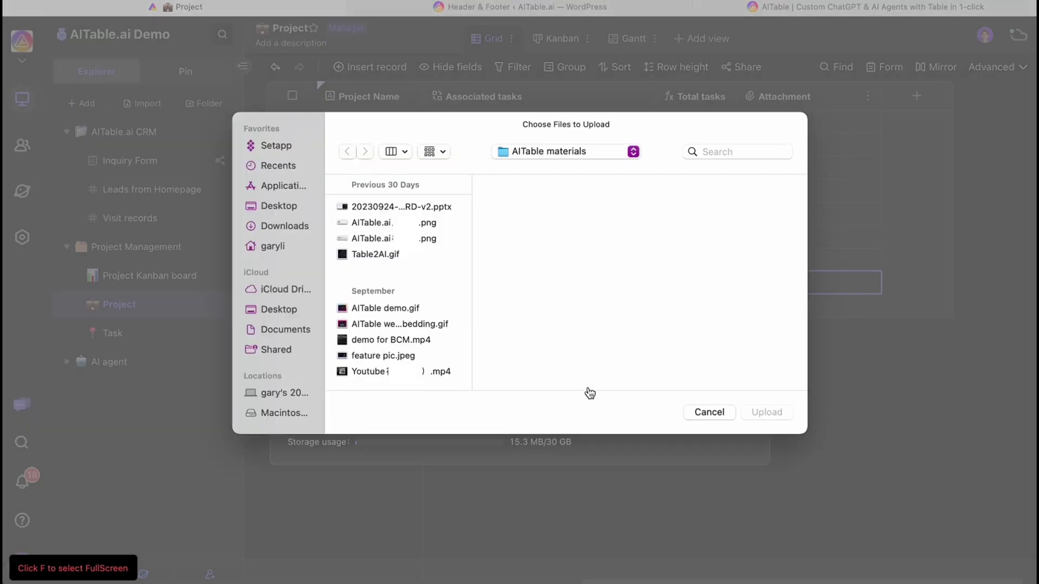
{"action": "left_click", "coordinate": [708, 412]}
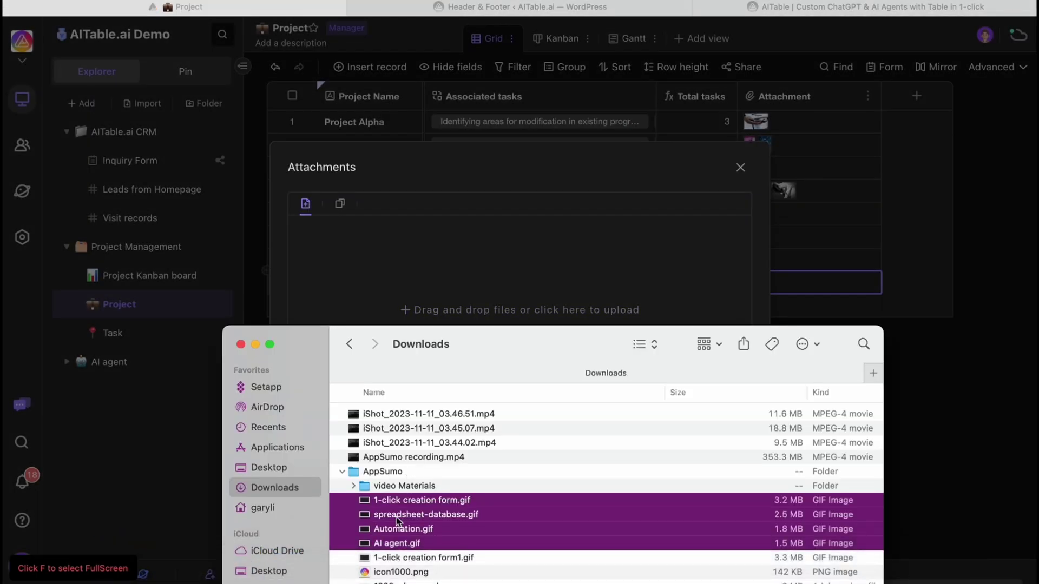
{"action": "left_click_drag", "start_coordinate": [402, 523], "coordinate": [418, 279]}
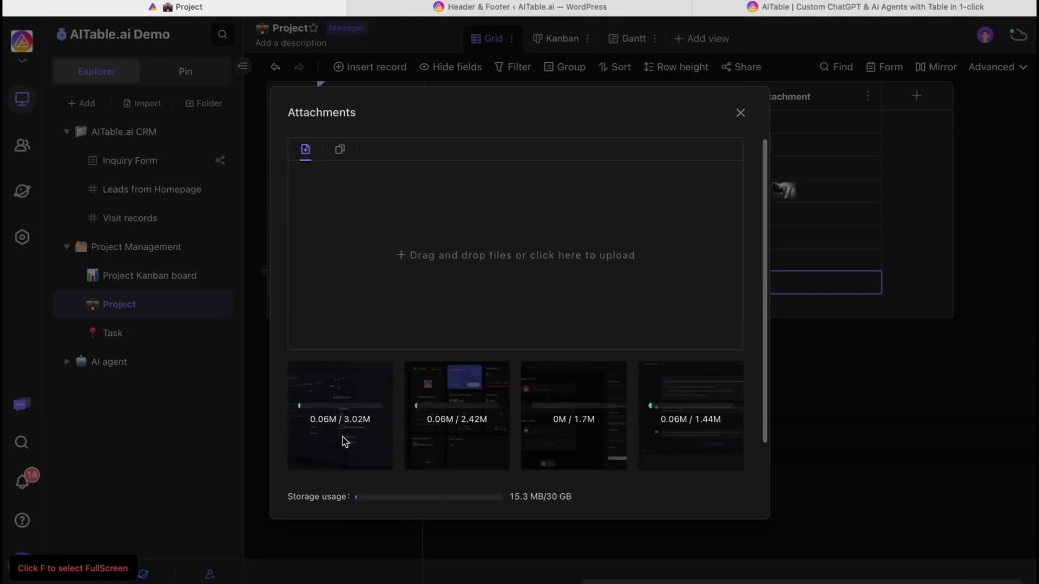
{"action": "left_click", "coordinate": [835, 439]}
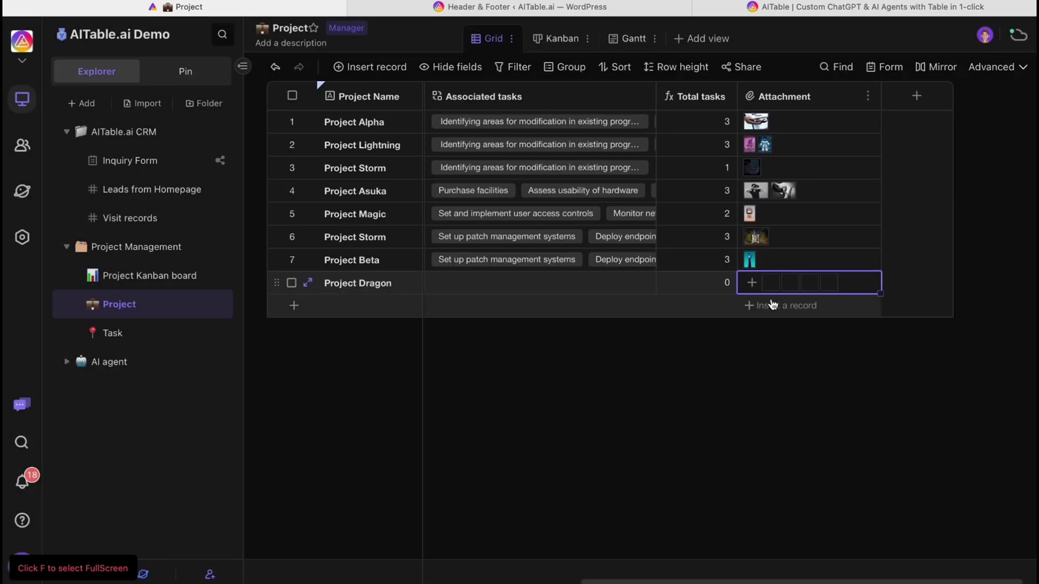
{"action": "scroll", "coordinate": [666, 399], "scroll_direction": "left", "scroll_amount": 5}
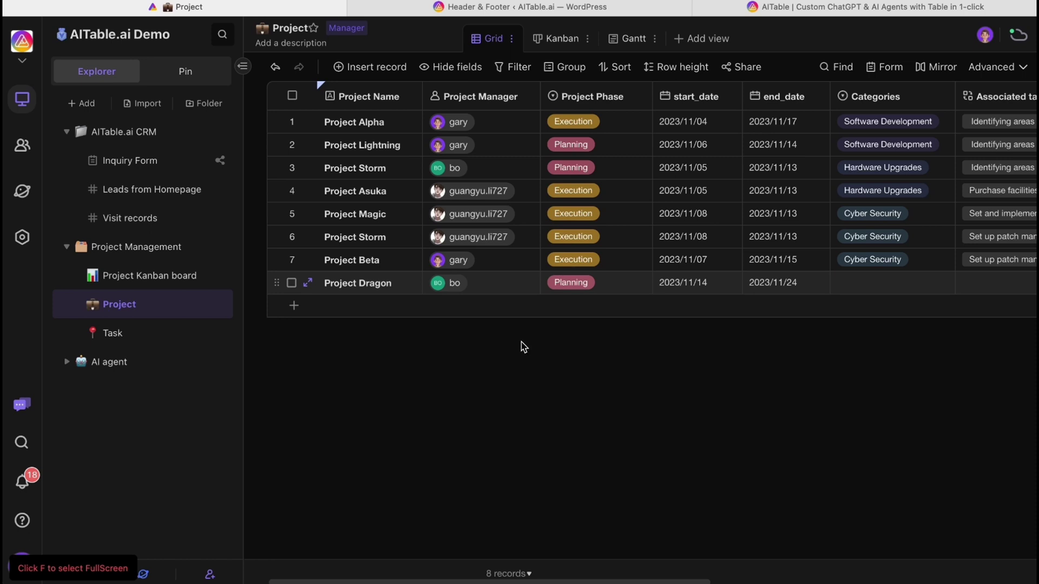
{"action": "mouse_move", "coordinate": [357, 122]}
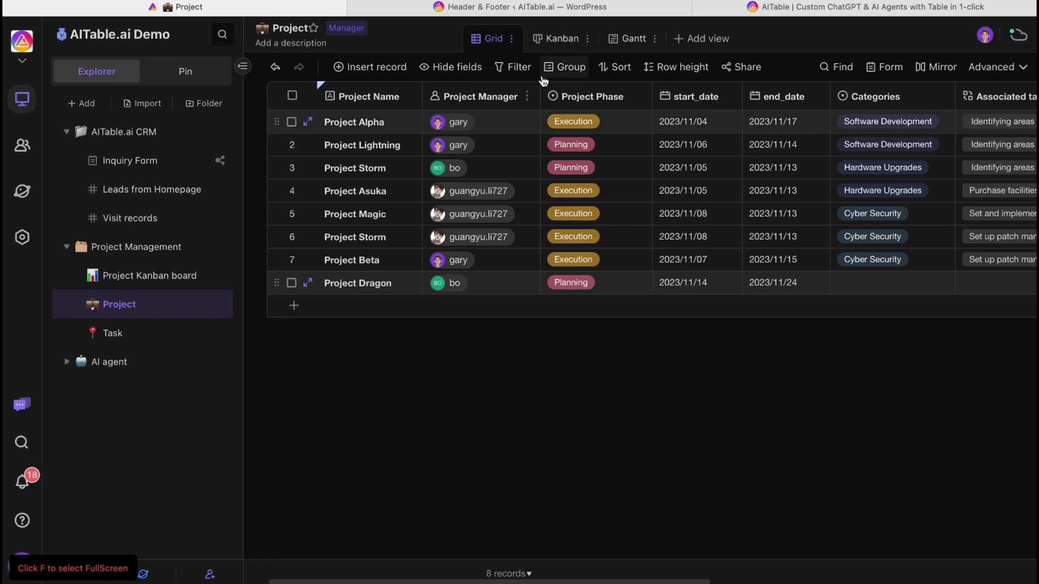
Step: Group the project records by Project Manager
{"action": "left_click", "coordinate": [566, 68]}
{"action": "left_click", "coordinate": [611, 160]}
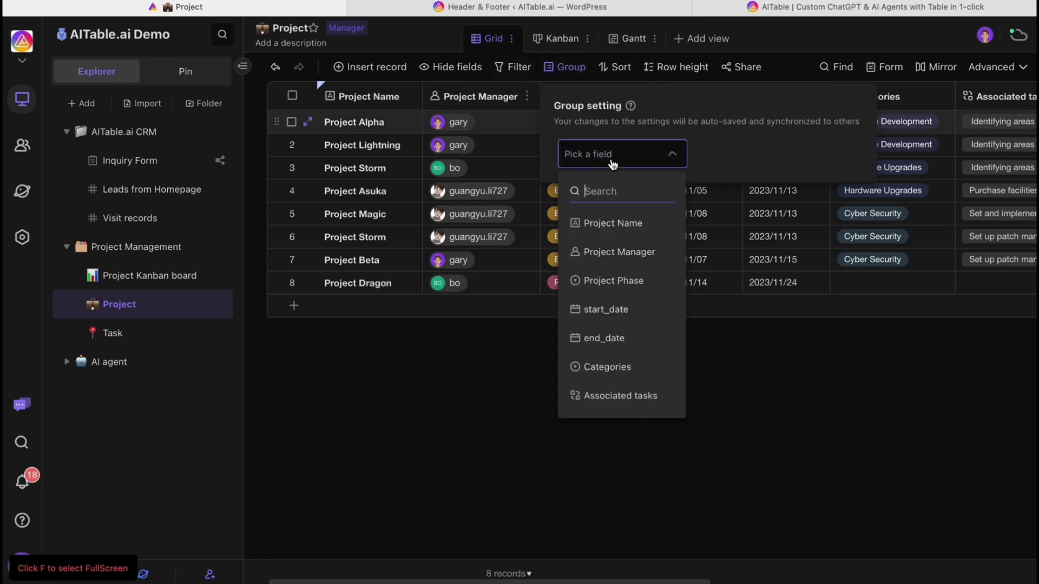
{"action": "left_click", "coordinate": [610, 259]}
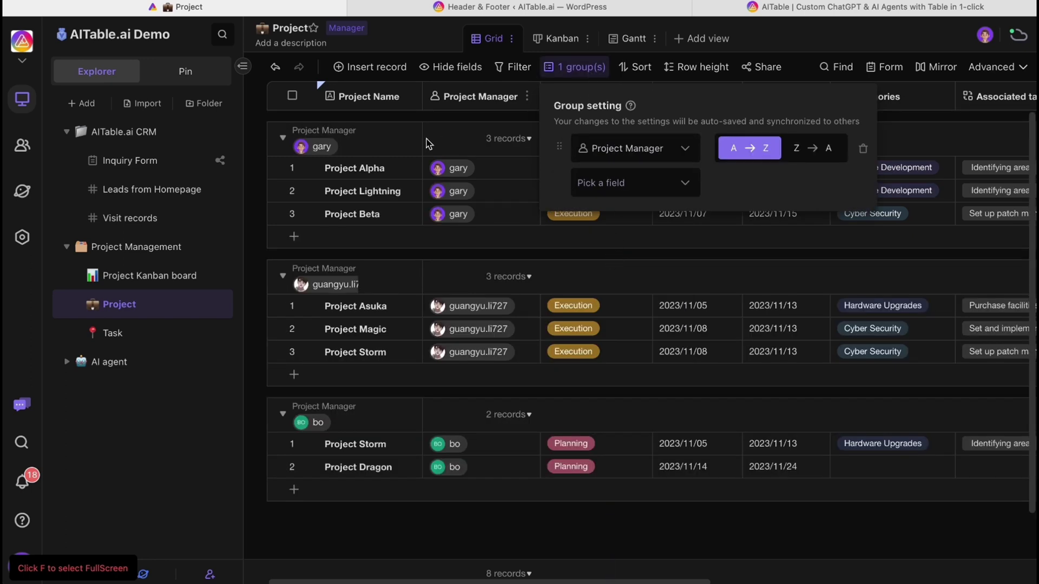
{"action": "left_click", "coordinate": [379, 123]}
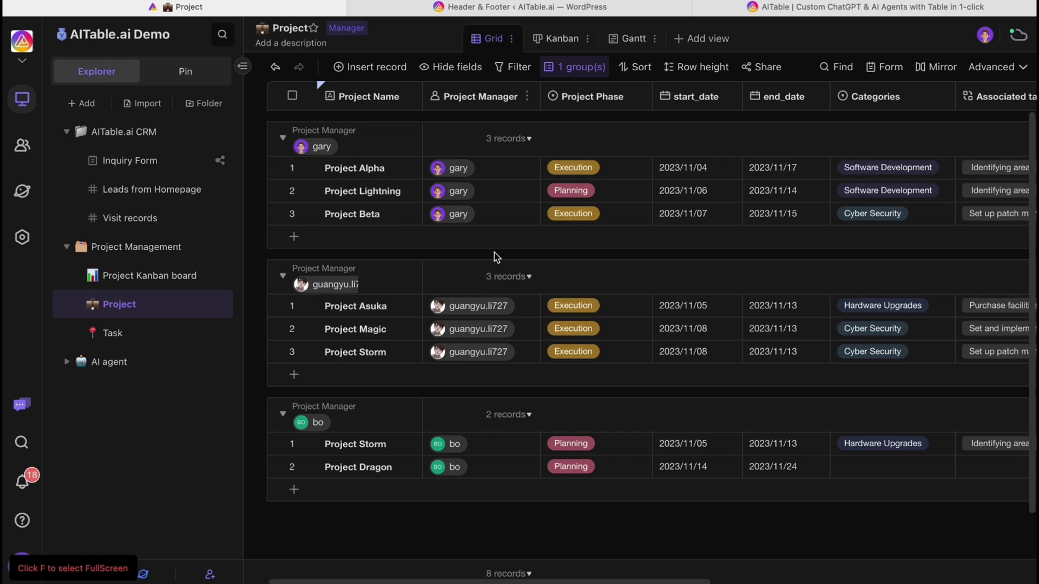
Step: Change the grouping to Categories, then to Project Phase, splitting Planning and Execution
{"action": "left_click", "coordinate": [583, 69]}
{"action": "left_click", "coordinate": [624, 150]}
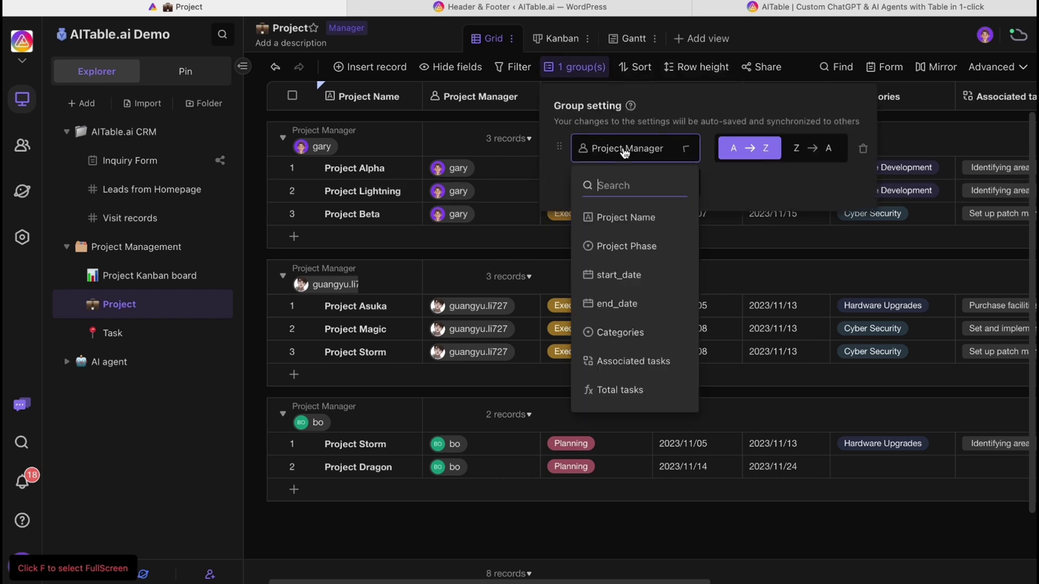
{"action": "left_click", "coordinate": [631, 334]}
{"action": "left_click", "coordinate": [638, 150]}
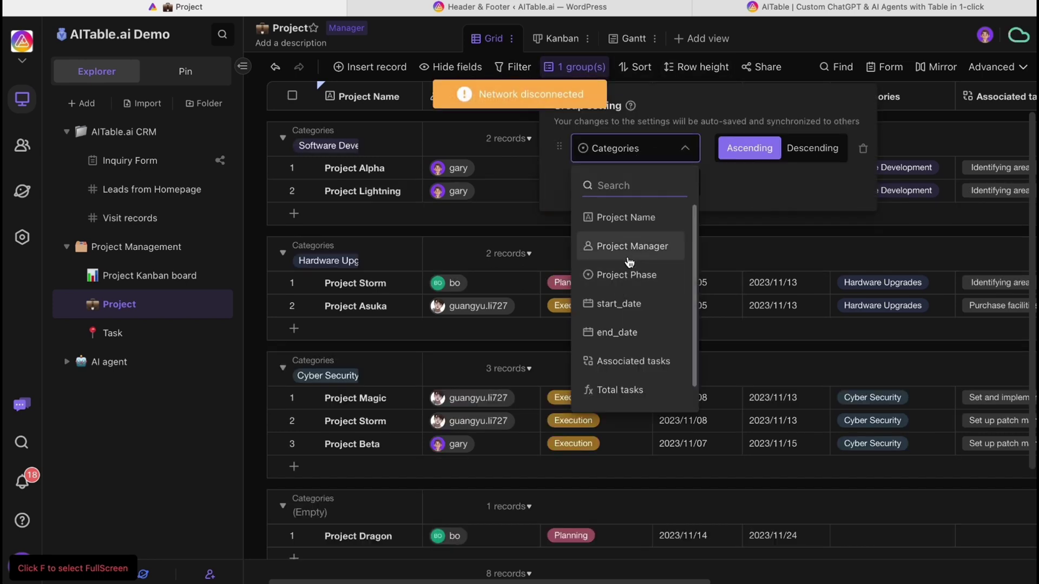
{"action": "left_click", "coordinate": [631, 276]}
{"action": "left_click", "coordinate": [561, 493]}
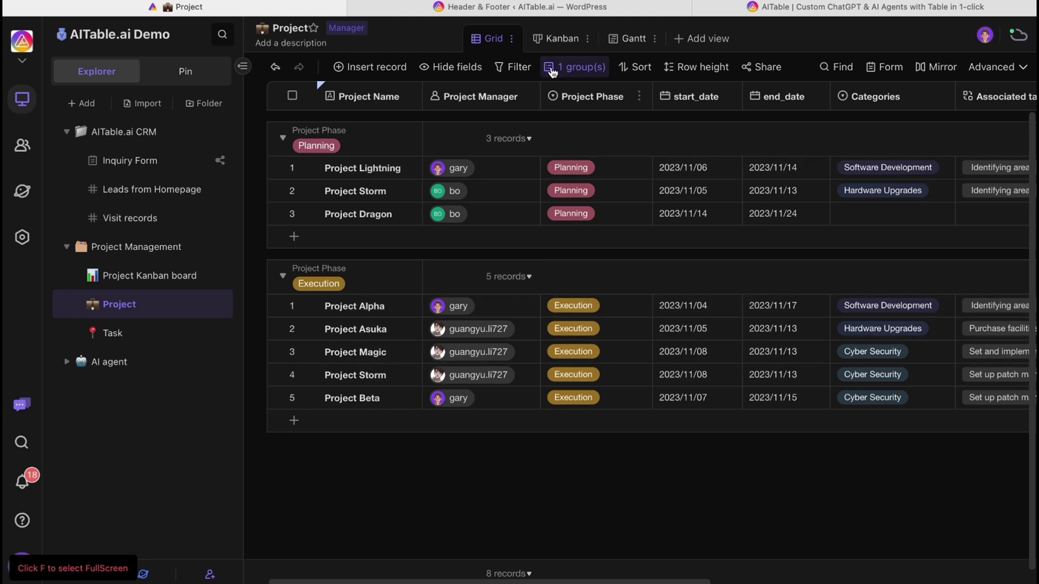
{"action": "left_click_drag", "start_coordinate": [383, 167], "coordinate": [668, 398]}
Step: Move Project Storm on the Kanban board, then shift Project Beta's start on the Gantt timeline
{"action": "left_click", "coordinate": [702, 384]}
{"action": "left_click", "coordinate": [560, 39]}
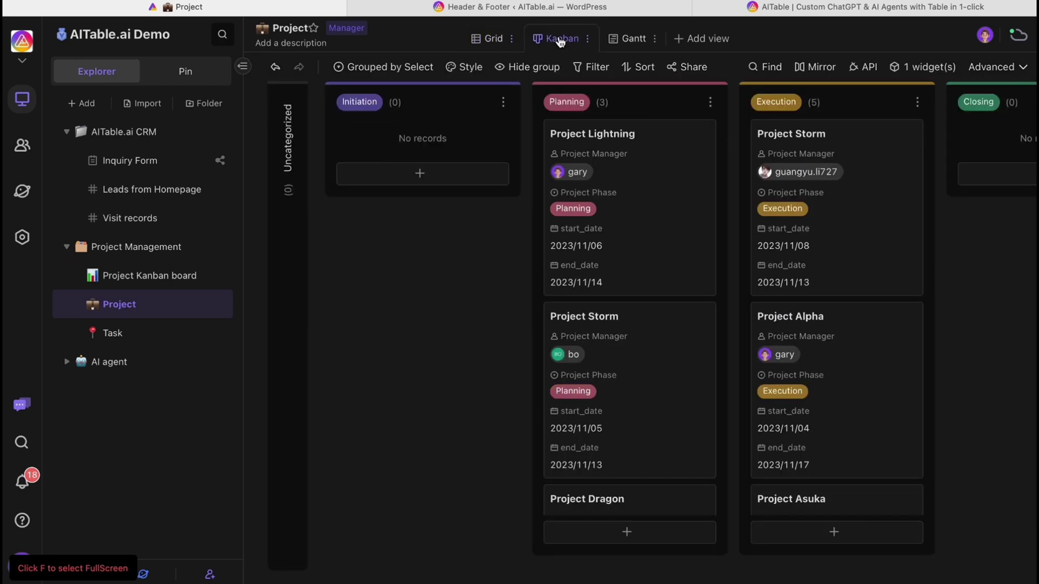
{"action": "mouse_move", "coordinate": [819, 232]}
{"action": "left_mouse_down"}
{"action": "mouse_move", "coordinate": [763, 206]}
{"action": "mouse_move", "coordinate": [819, 247]}
{"action": "left_mouse_up"}
{"action": "scroll", "coordinate": [818, 247], "scroll_direction": "right", "scroll_amount": 2}
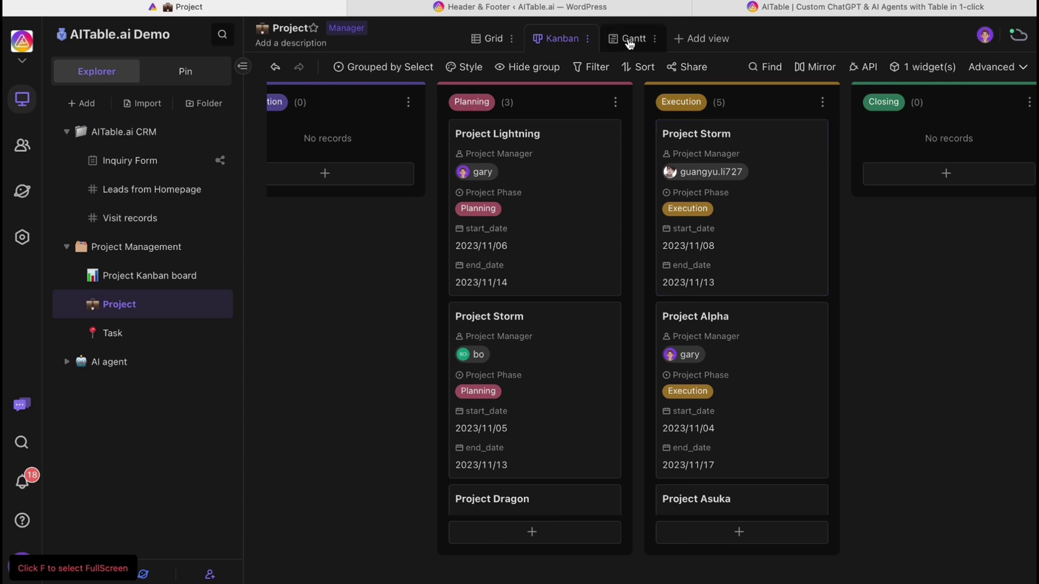
{"action": "left_click", "coordinate": [629, 43]}
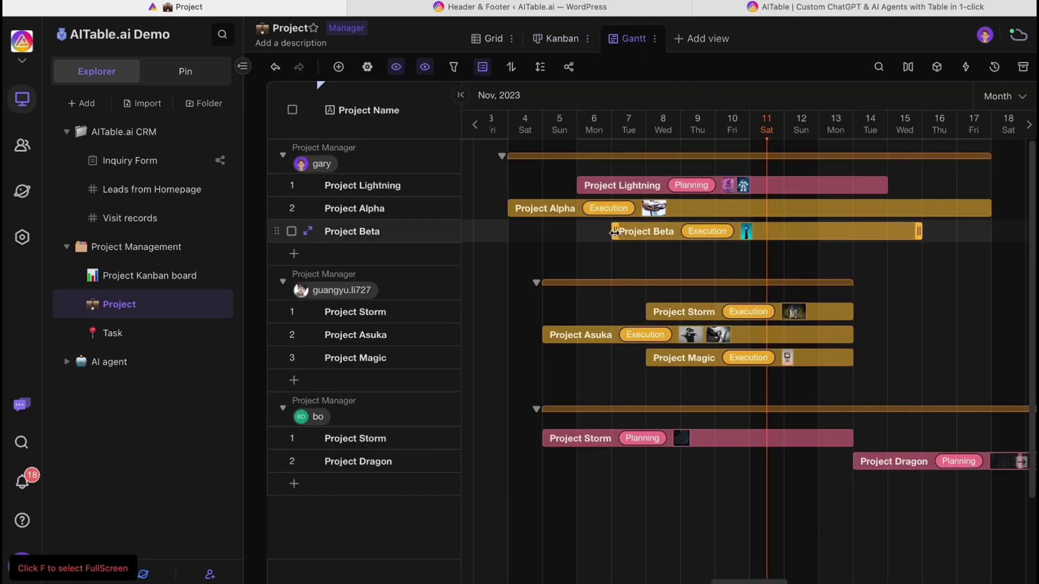
{"action": "mouse_move", "coordinate": [613, 231]}
{"action": "left_mouse_down"}
{"action": "mouse_move", "coordinate": [683, 234]}
{"action": "mouse_move", "coordinate": [613, 234]}
{"action": "left_mouse_up"}
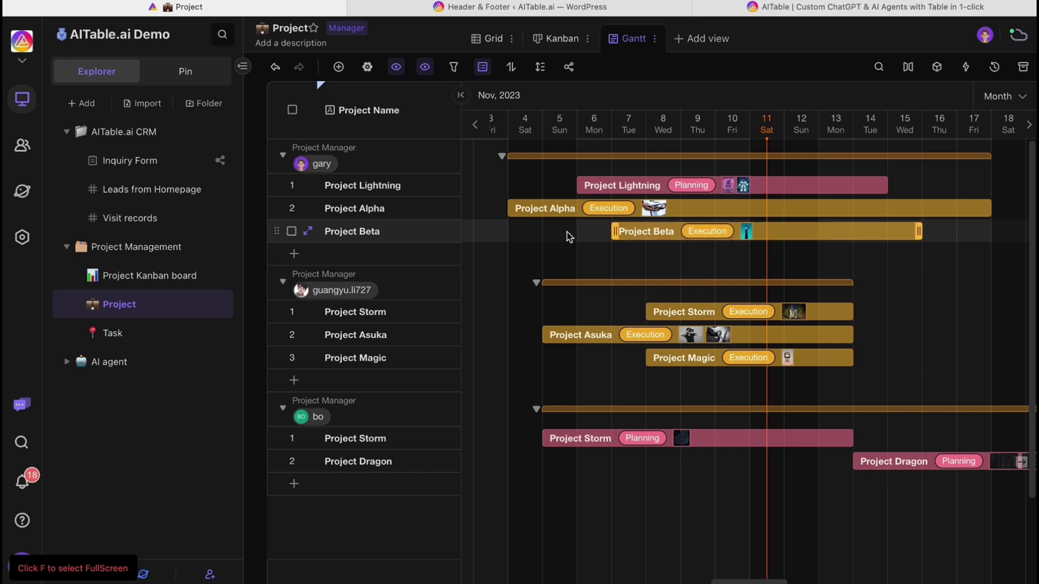
Step: Review Project Beta's record and its attached image, then list the view types to add
{"action": "left_click", "coordinate": [312, 232]}
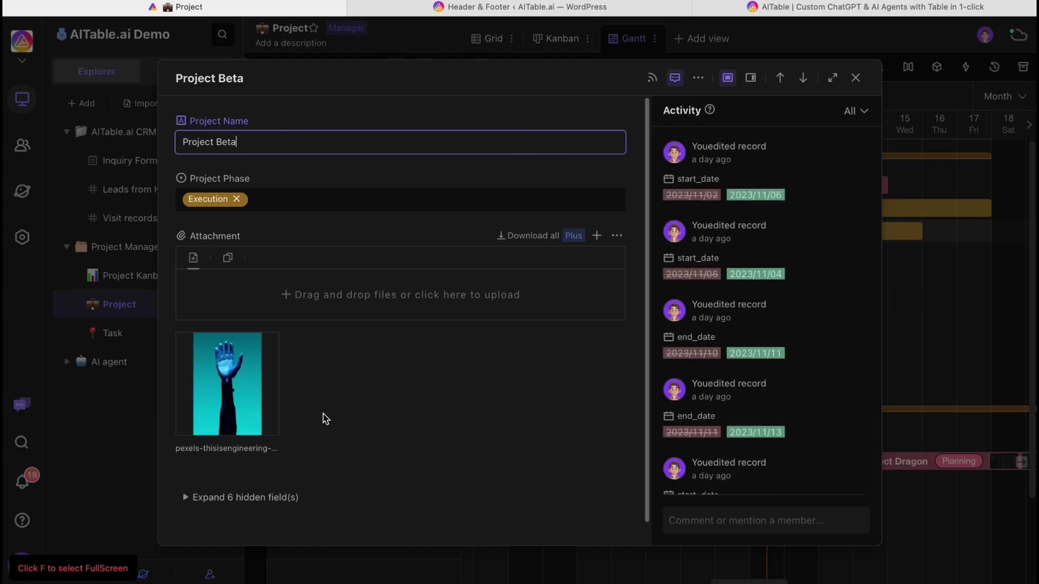
{"action": "scroll", "coordinate": [323, 413], "scroll_direction": "down", "scroll_amount": 1}
{"action": "left_click", "coordinate": [242, 375]}
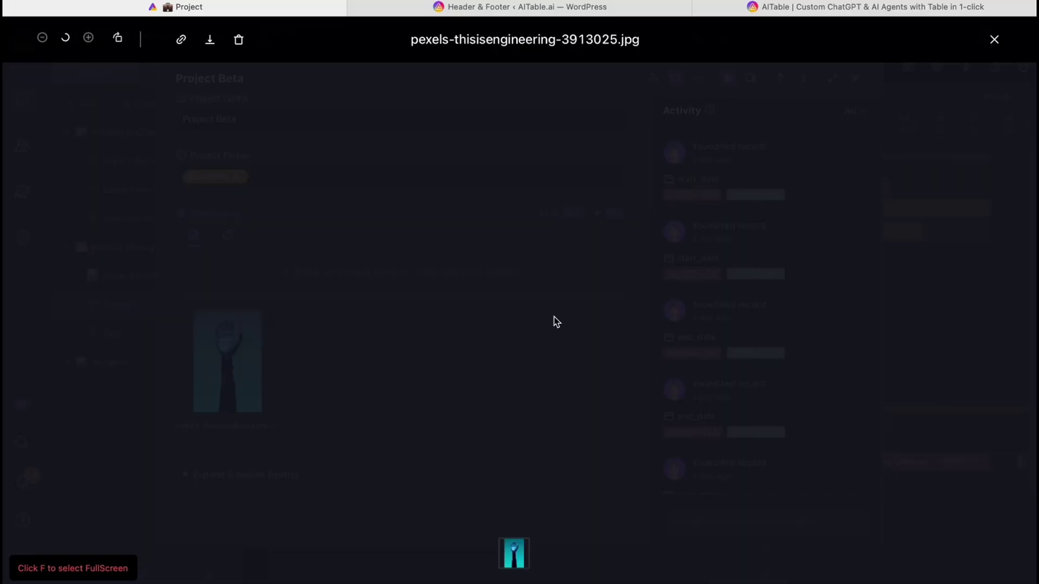
{"action": "left_click", "coordinate": [993, 40]}
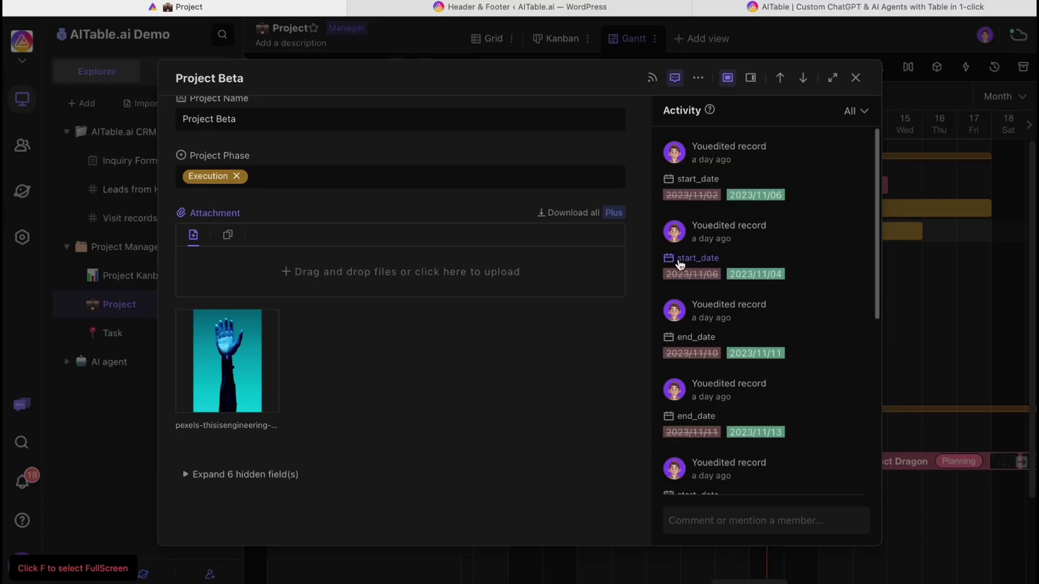
{"action": "left_click", "coordinate": [858, 75]}
{"action": "left_click", "coordinate": [697, 40]}
{"action": "mouse_move", "coordinate": [593, 152]}
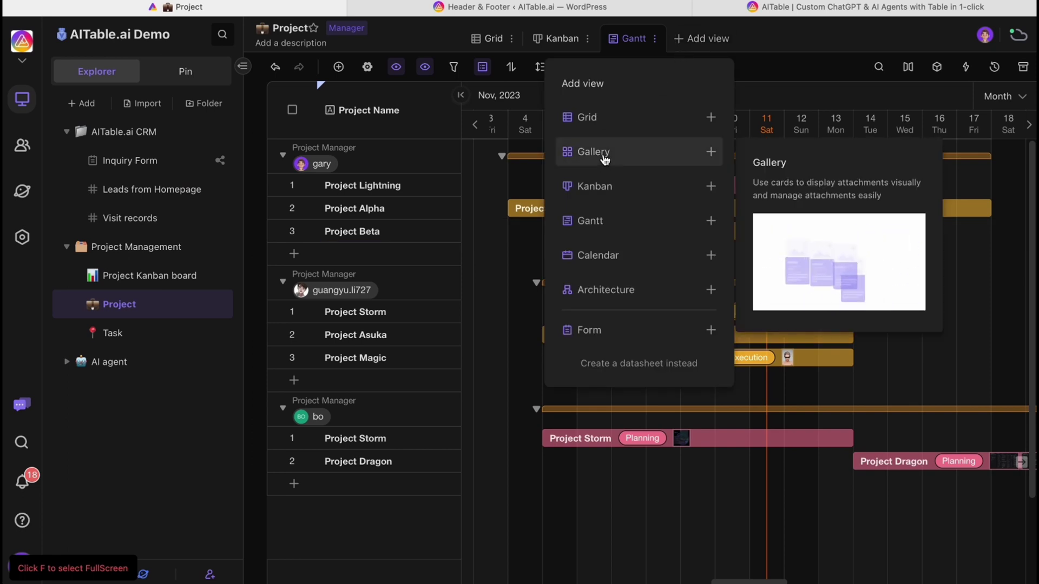
Step: Add a Gallery view showing five project cards per row
{"action": "left_click", "coordinate": [604, 160]}
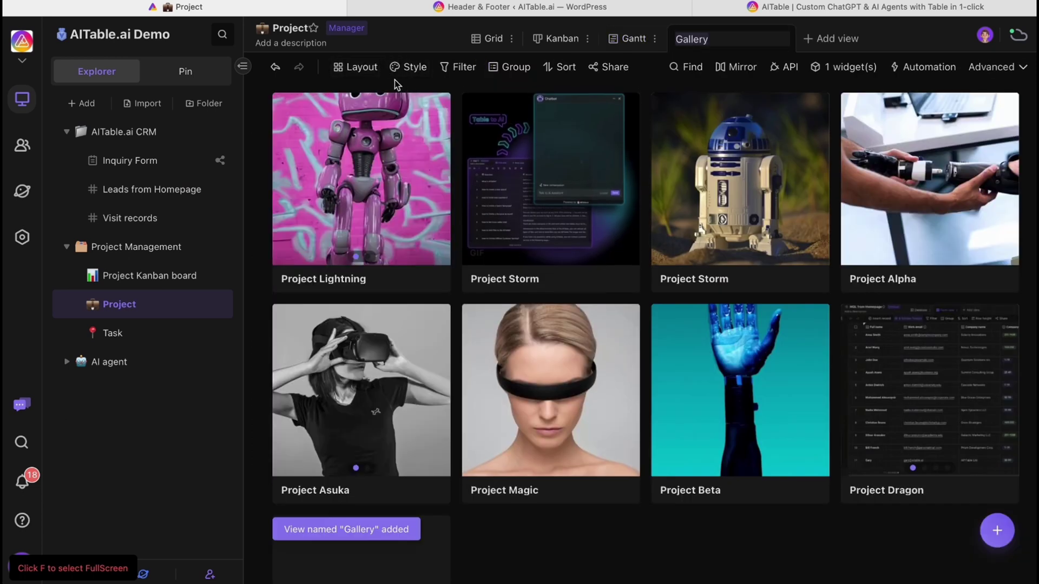
{"action": "left_click", "coordinate": [363, 67]}
{"action": "mouse_move", "coordinate": [428, 204]}
{"action": "left_mouse_down"}
{"action": "mouse_move", "coordinate": [453, 206]}
{"action": "mouse_move", "coordinate": [433, 207]}
{"action": "left_mouse_up"}
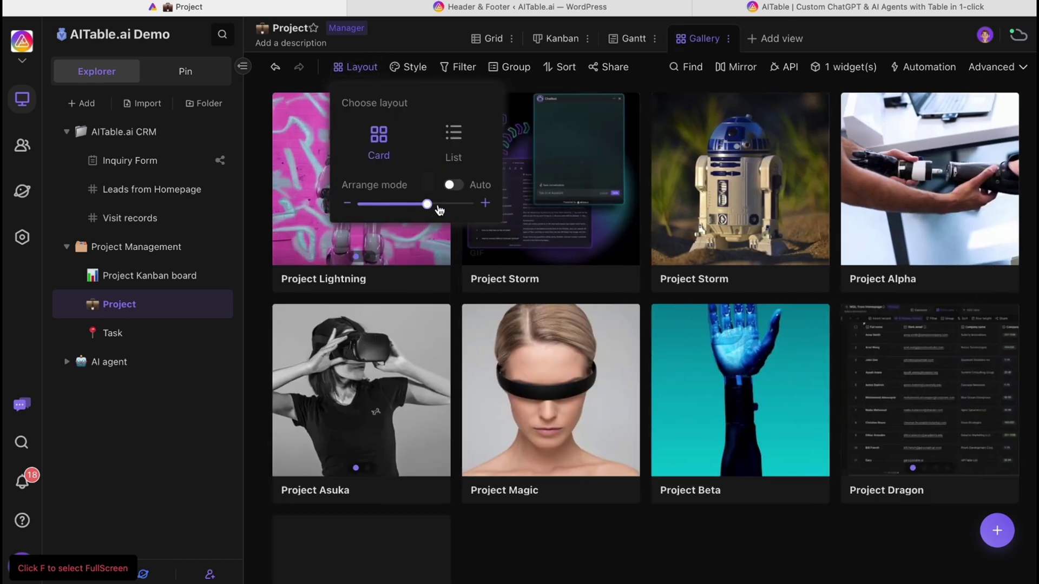
Step: Return to the grid view and review the table's API reference
{"action": "left_click", "coordinate": [493, 38]}
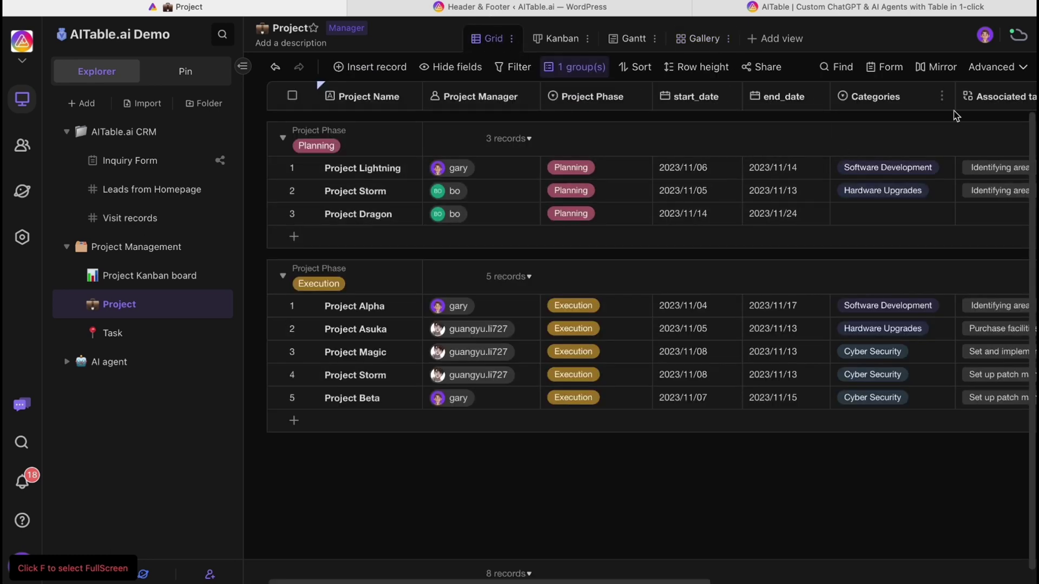
{"action": "left_click", "coordinate": [993, 67]}
{"action": "left_click", "coordinate": [896, 99]}
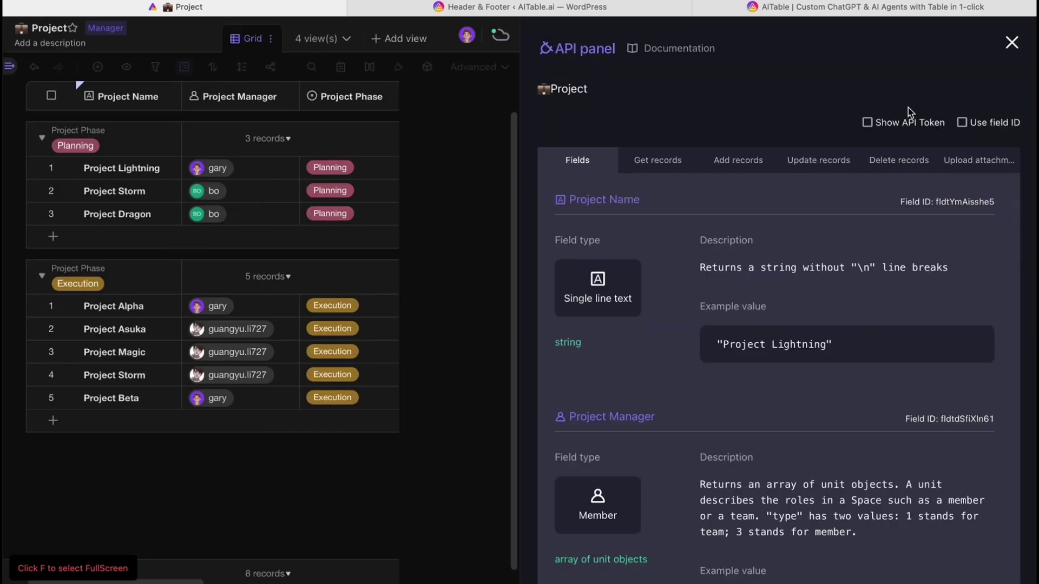
{"action": "left_click", "coordinate": [1012, 42]}
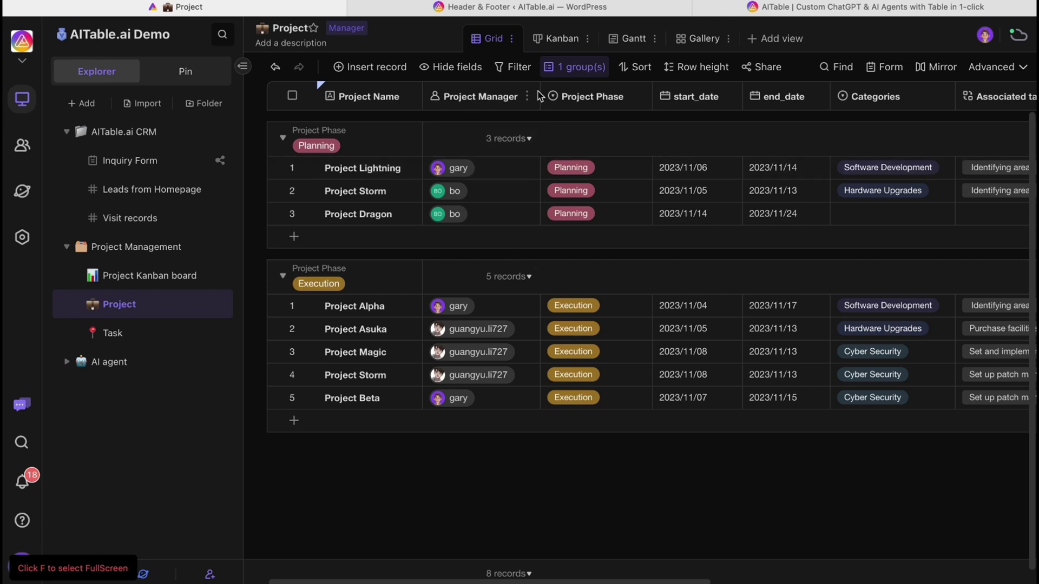
Step: Add a Chart widget from the Widget Center and expand it with its settings
{"action": "left_click", "coordinate": [994, 67]}
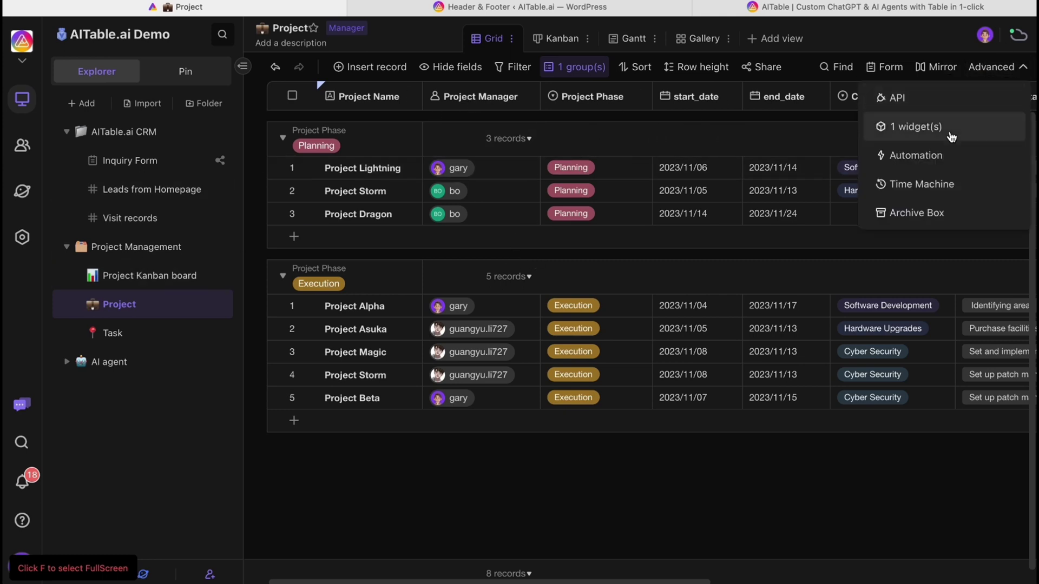
{"action": "left_click", "coordinate": [933, 128]}
{"action": "left_click", "coordinate": [677, 36]}
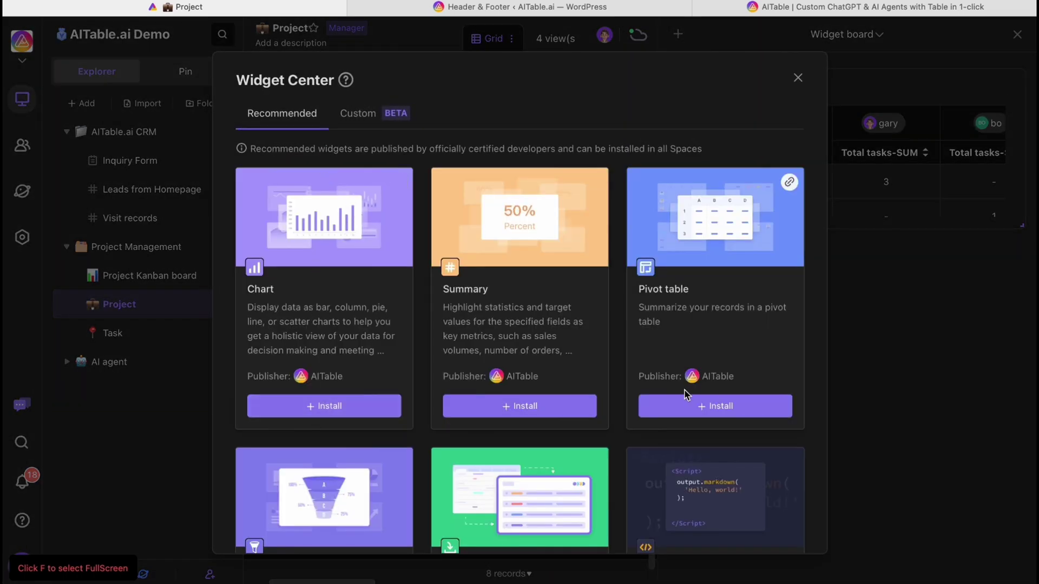
{"action": "scroll", "coordinate": [628, 387], "scroll_direction": "down", "scroll_amount": 1}
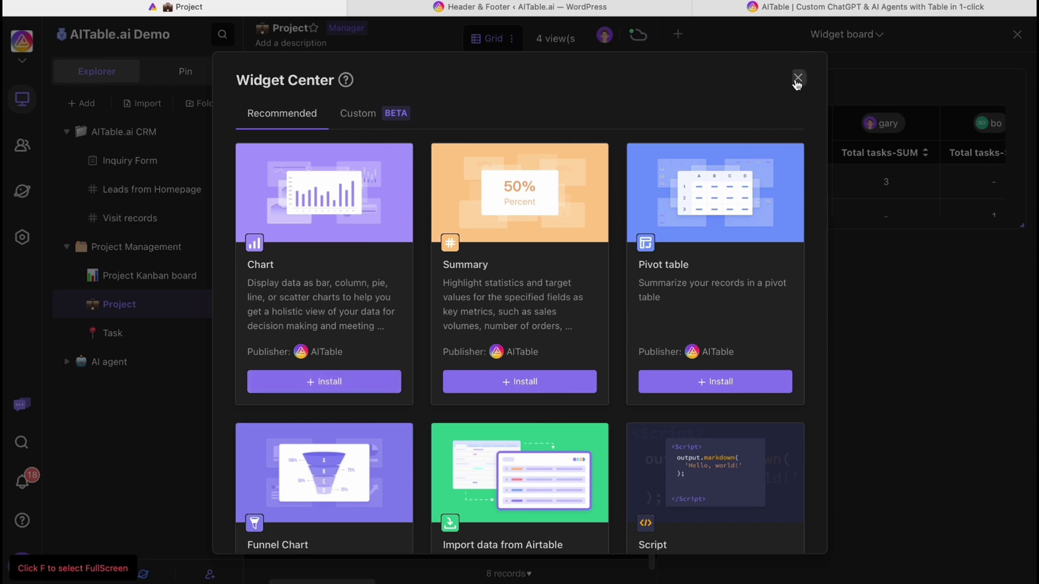
{"action": "left_click", "coordinate": [382, 381]}
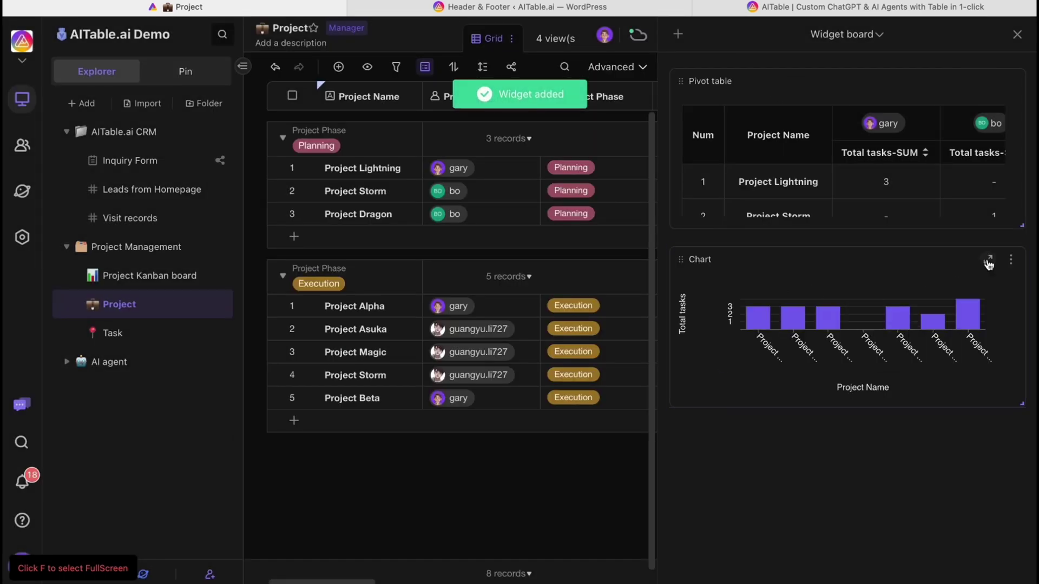
{"action": "left_click", "coordinate": [989, 264]}
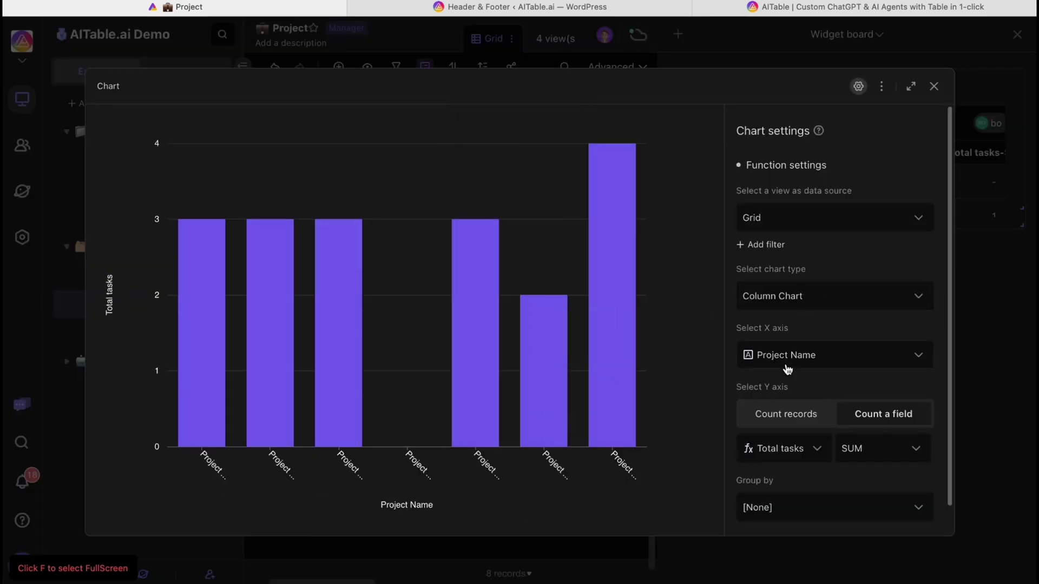
{"action": "scroll", "coordinate": [782, 376], "scroll_direction": "down", "scroll_amount": 1}
Step: Plot total tasks per Project Manager with bars grouped by Project Phase
{"action": "left_click", "coordinate": [793, 331]}
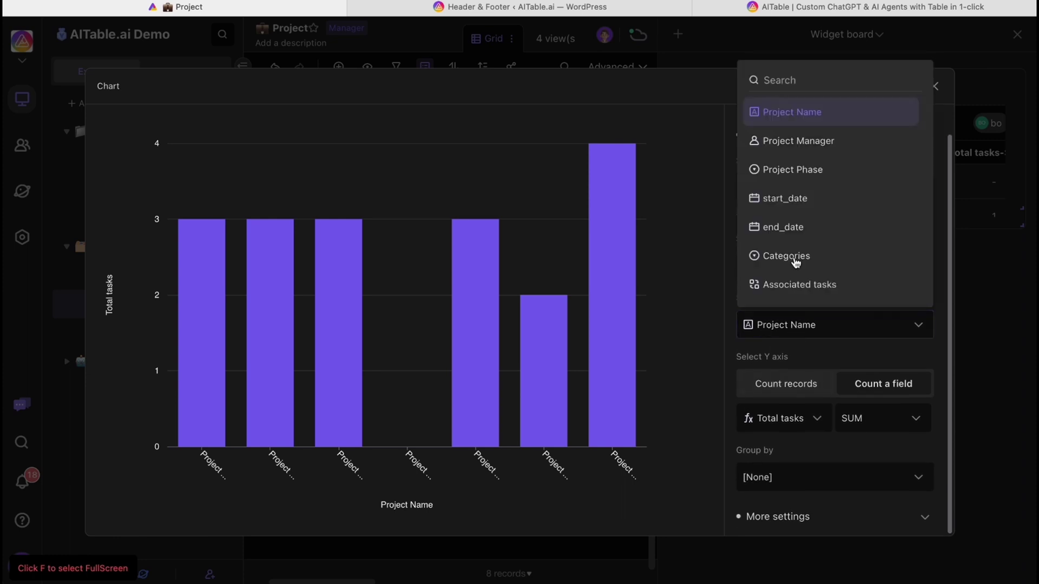
{"action": "left_click", "coordinate": [798, 143]}
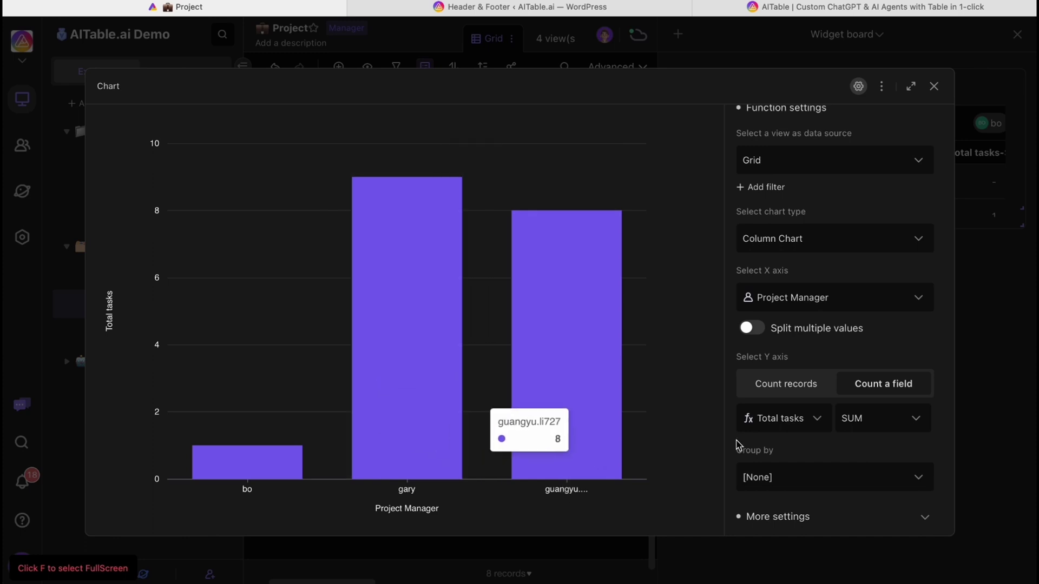
{"action": "left_click", "coordinate": [781, 479]}
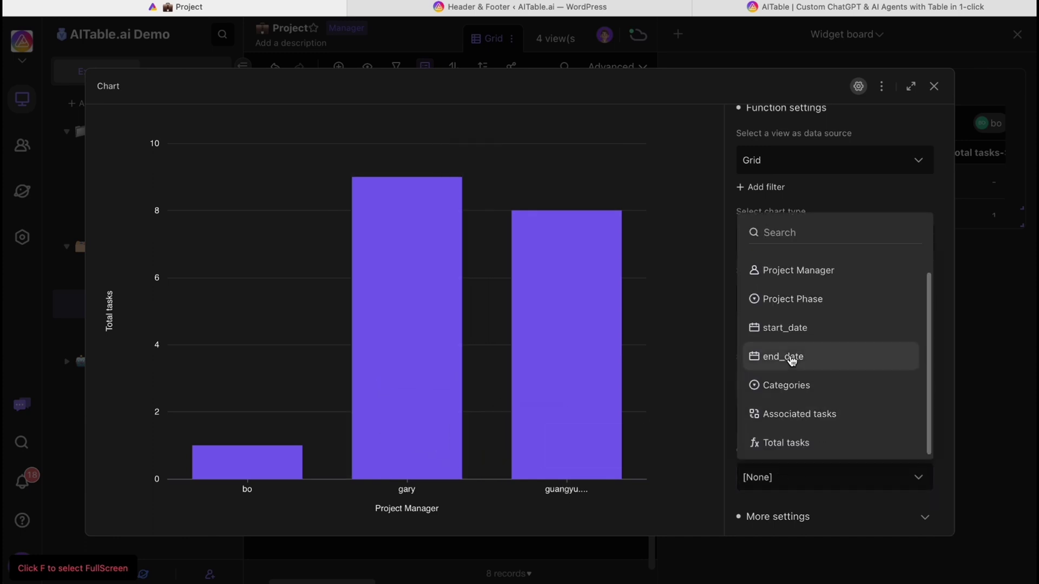
{"action": "left_click", "coordinate": [799, 305]}
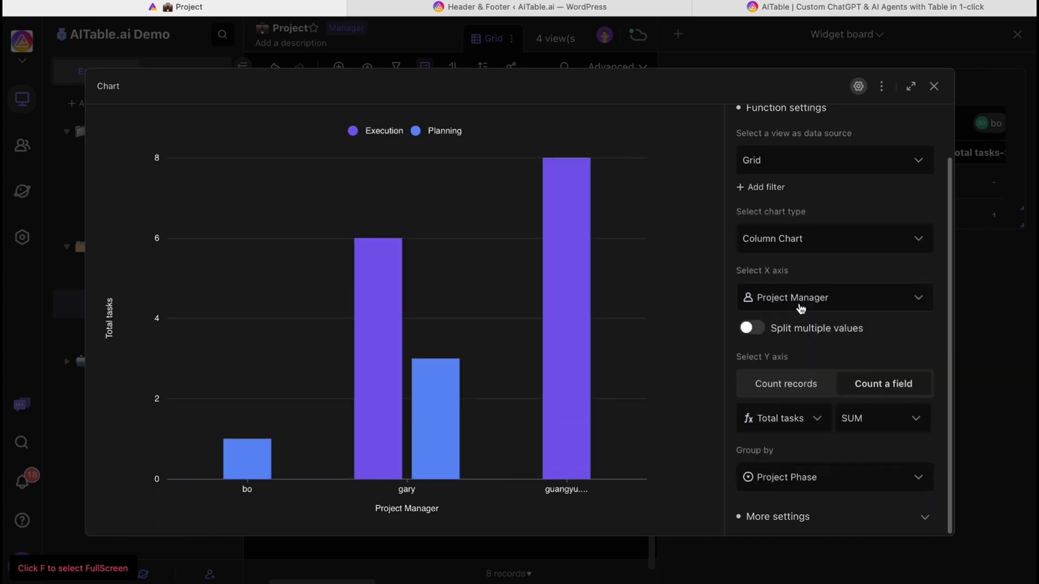
{"action": "left_click", "coordinate": [789, 523]}
{"action": "scroll", "coordinate": [789, 523], "scroll_direction": "down", "scroll_amount": 5}
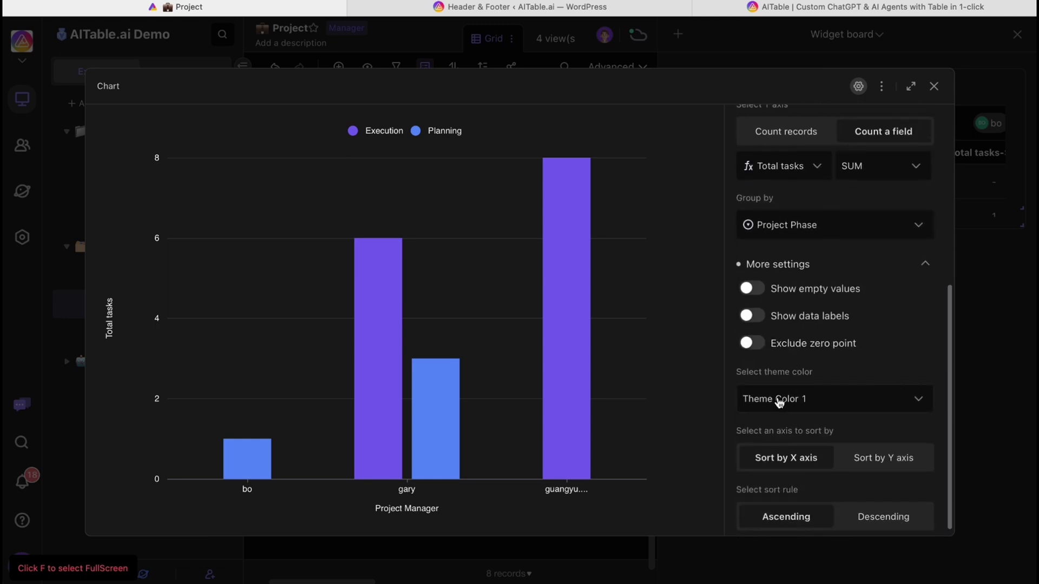
Step: Try Purple, Indigo and yellow gradients, settle on Theme Color 2, and close the chart
{"action": "left_click", "coordinate": [777, 406]}
{"action": "left_click", "coordinate": [636, 375]}
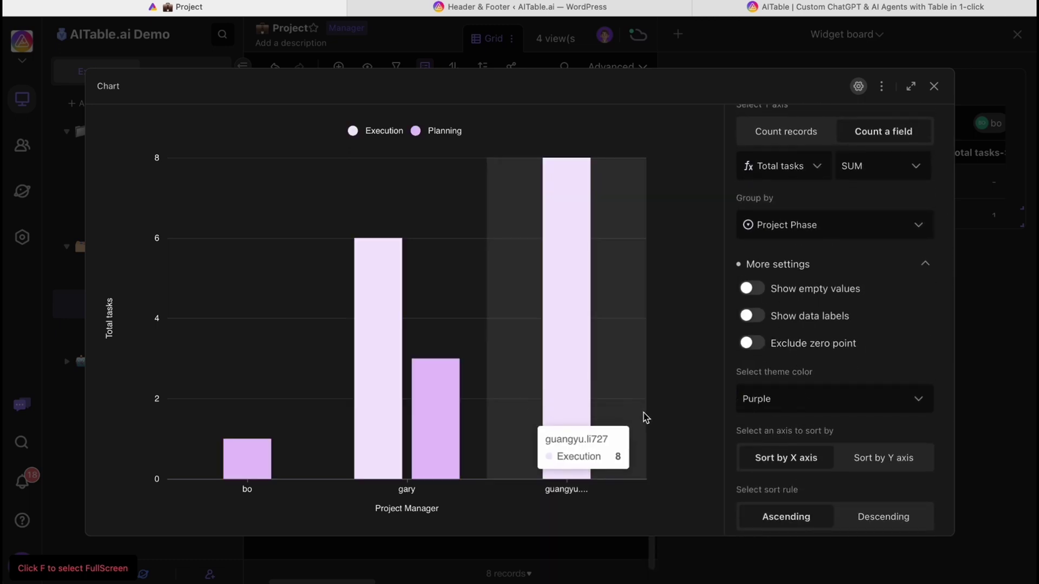
{"action": "left_click", "coordinate": [781, 406]}
{"action": "left_click", "coordinate": [689, 438]}
{"action": "left_click", "coordinate": [781, 410]}
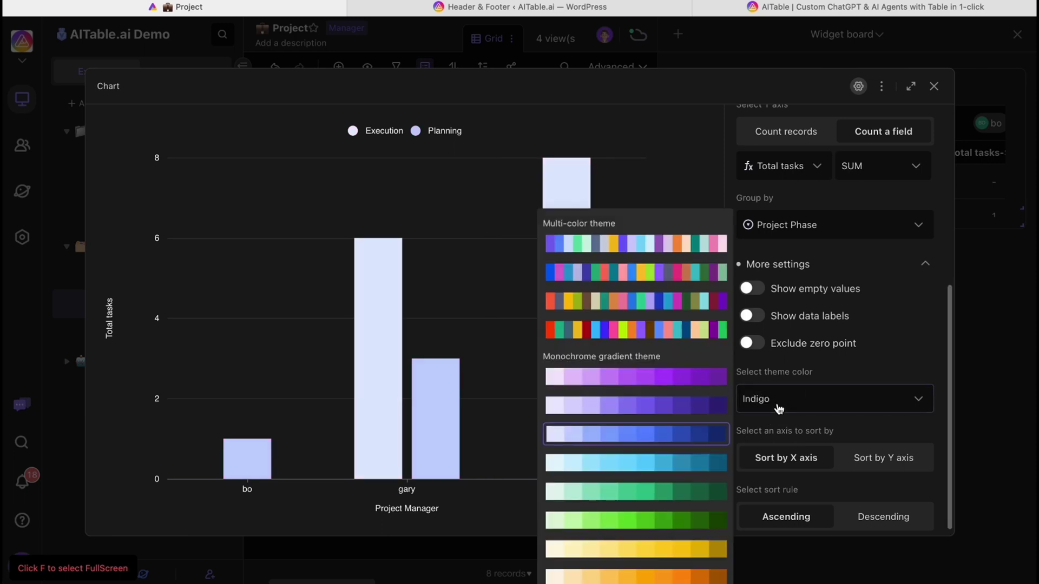
{"action": "left_click", "coordinate": [687, 550]}
{"action": "left_click", "coordinate": [798, 395]}
{"action": "left_click", "coordinate": [650, 271]}
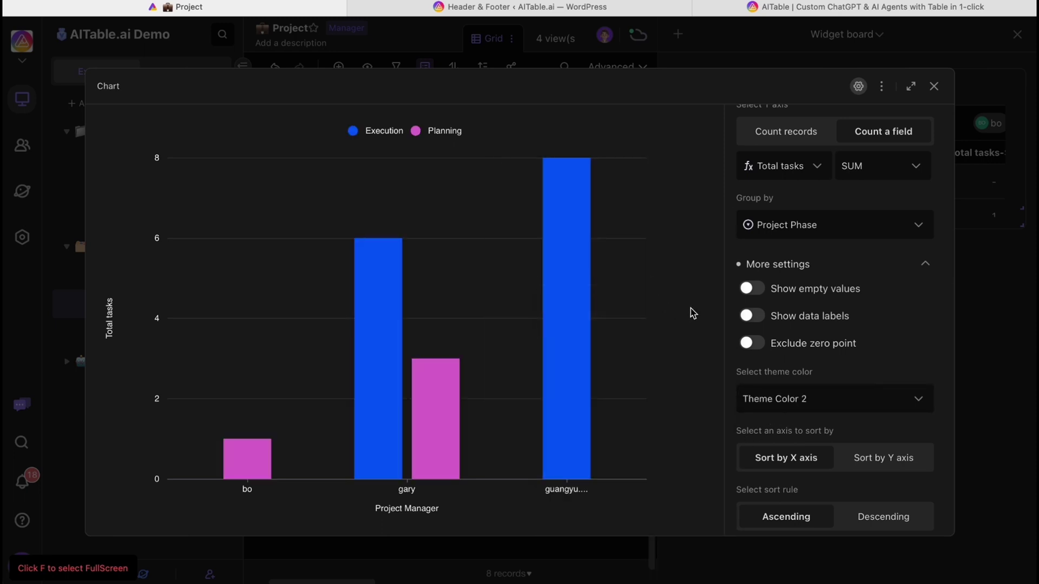
{"action": "scroll", "coordinate": [759, 303], "scroll_direction": "up", "scroll_amount": 5}
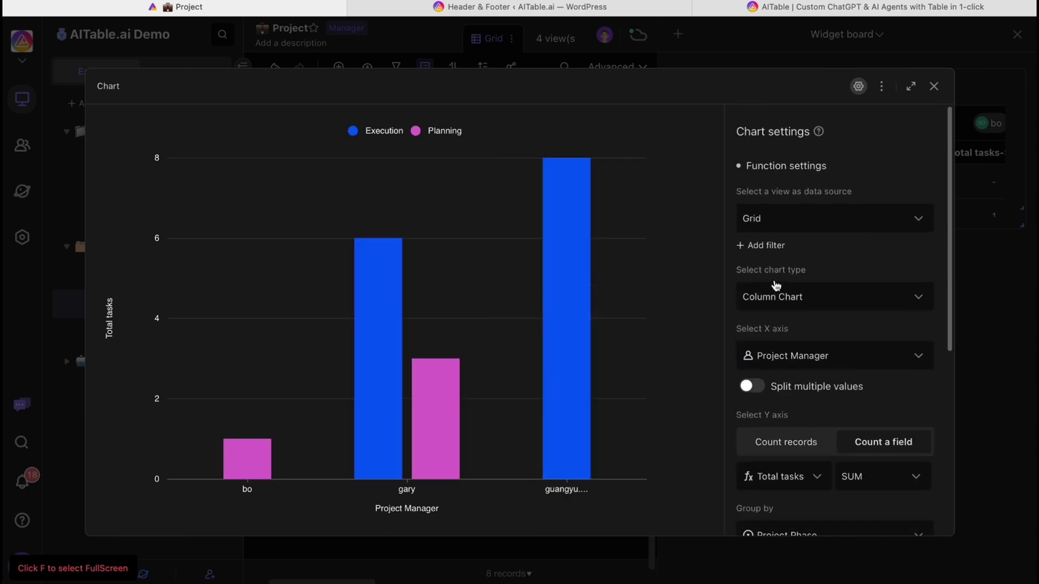
{"action": "left_click", "coordinate": [933, 86]}
{"action": "left_click", "coordinate": [1016, 34]}
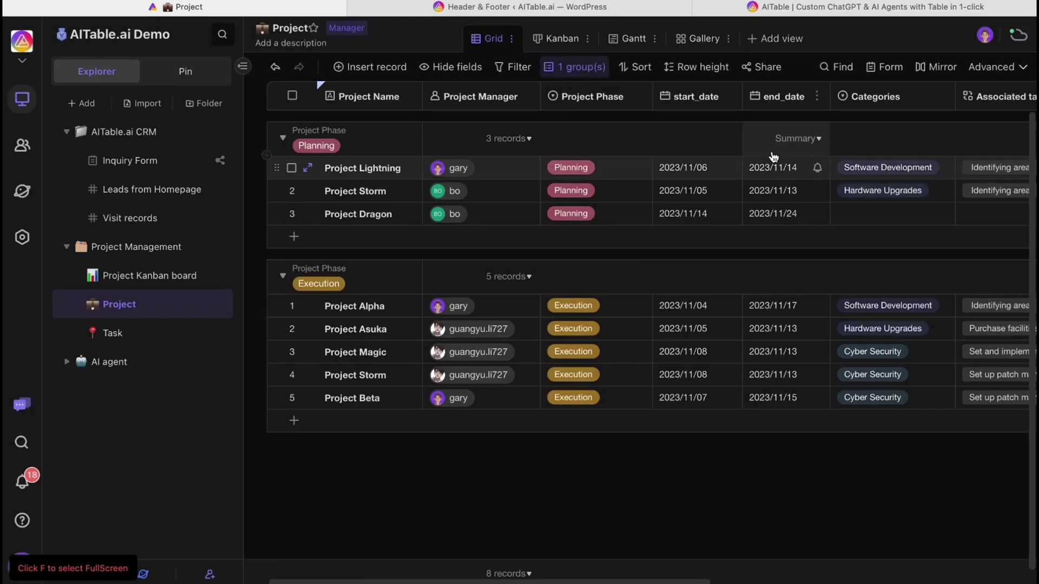
{"action": "left_click", "coordinate": [152, 278]}
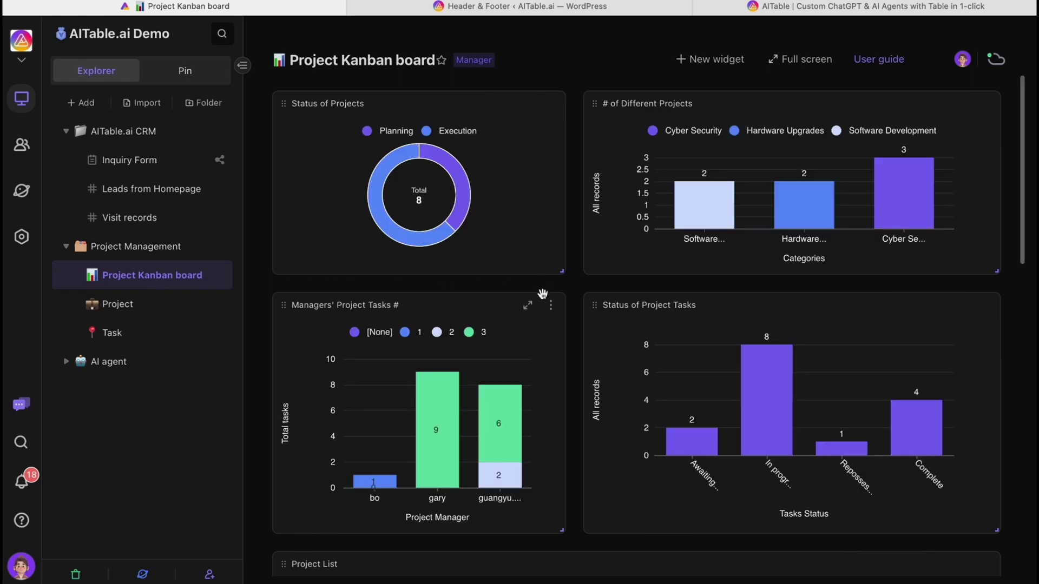
{"action": "scroll", "coordinate": [543, 295], "scroll_direction": "down", "scroll_amount": 1}
{"action": "scroll", "coordinate": [543, 295], "scroll_direction": "up", "scroll_amount": 1}
{"action": "left_click", "coordinate": [171, 304]}
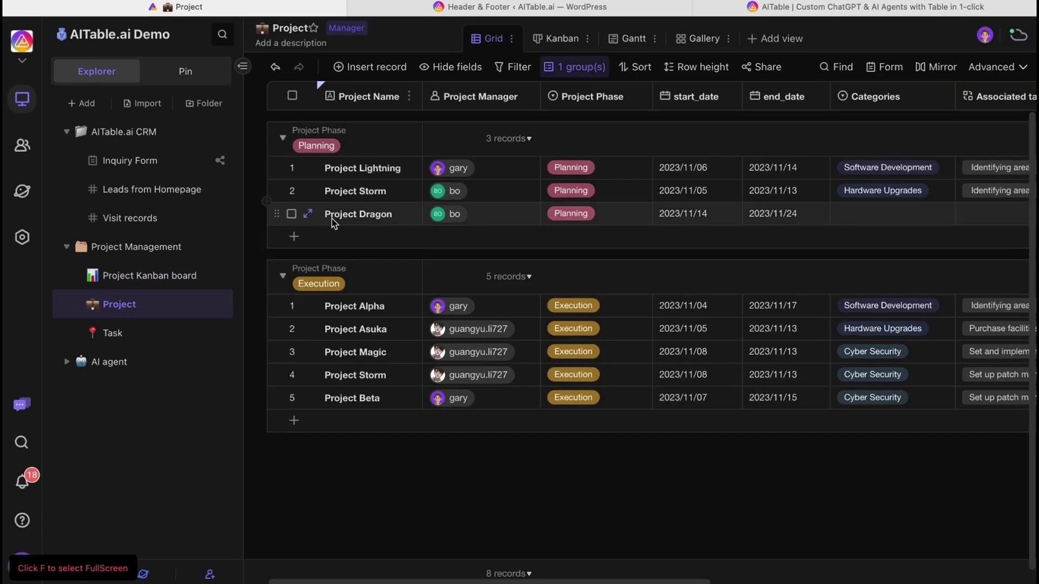
{"action": "mouse_move", "coordinate": [446, 195]}
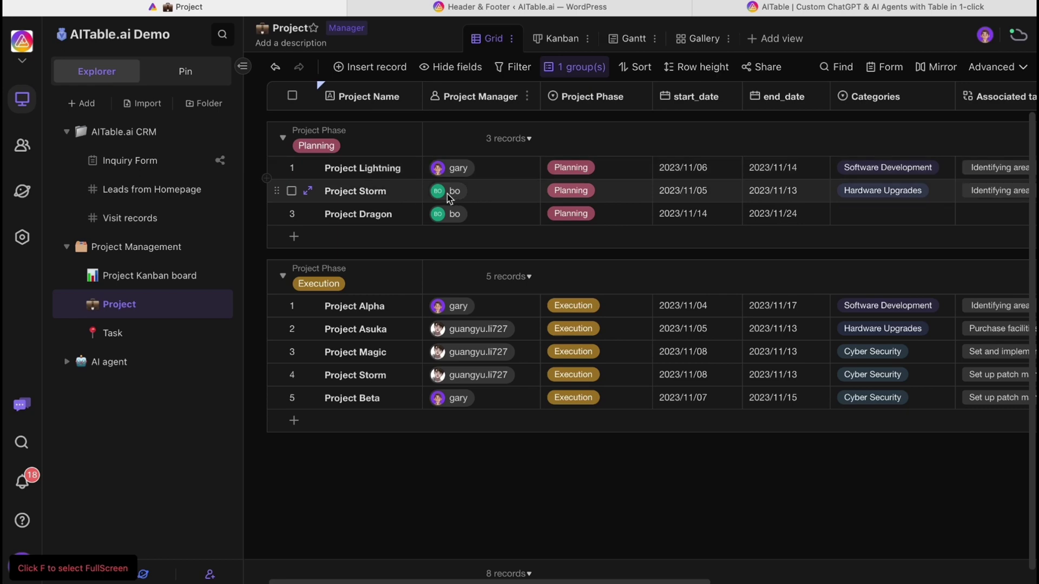
{"action": "left_click", "coordinate": [153, 191]}
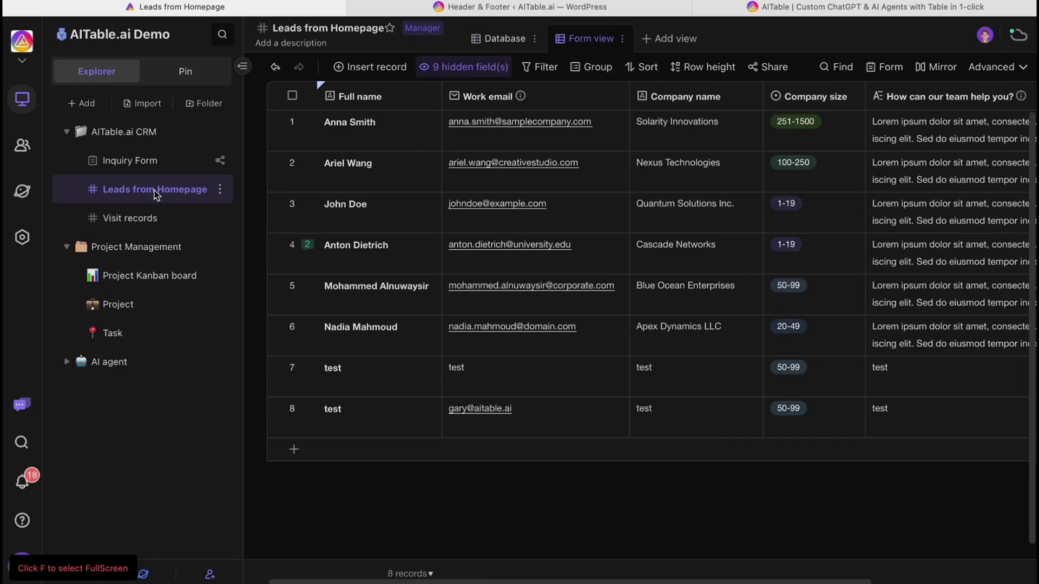
{"action": "left_click", "coordinate": [374, 128]}
{"action": "left_click", "coordinate": [557, 419]}
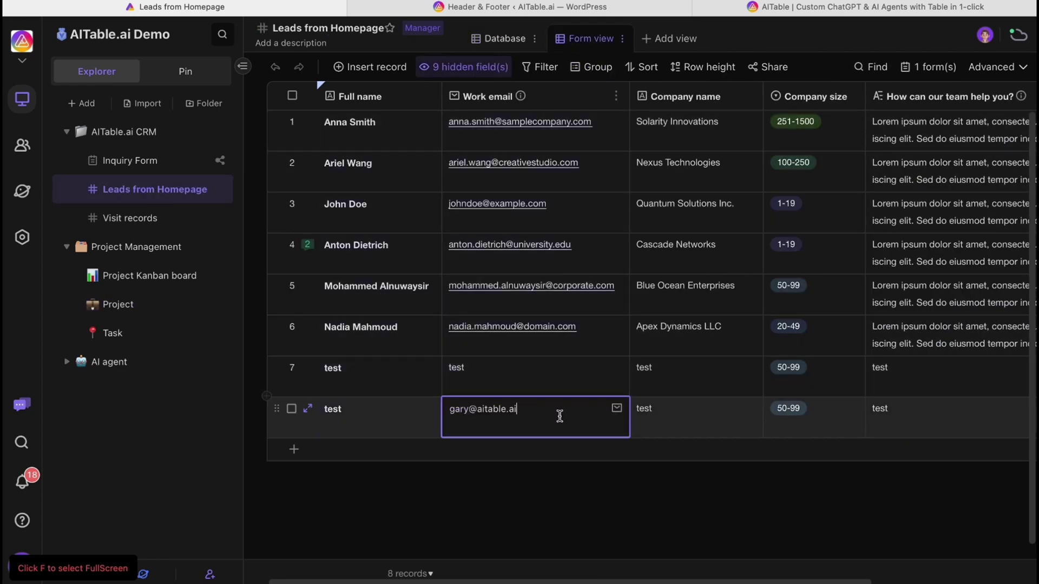
{"action": "left_click_drag", "start_coordinate": [422, 391], "coordinate": [376, 425]}
{"action": "right_click", "coordinate": [382, 428]}
{"action": "left_click", "coordinate": [412, 522]}
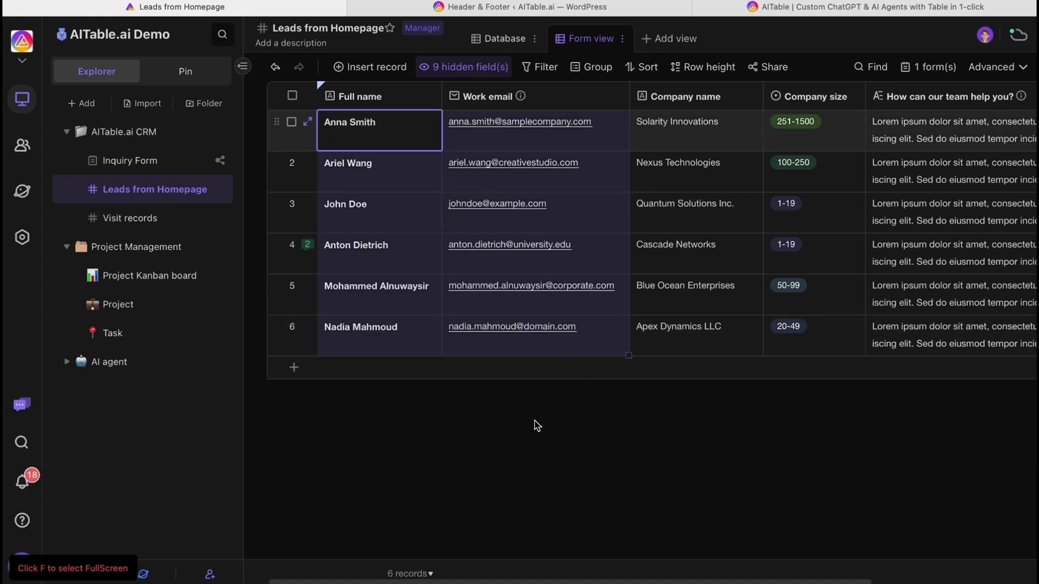
{"action": "key", "text": "ctrl+c"}
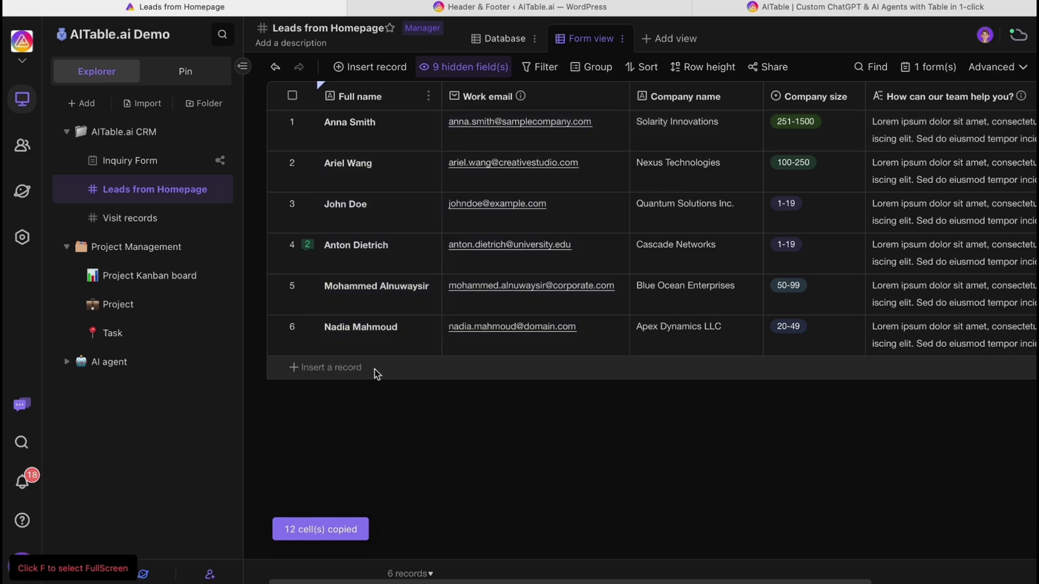
{"action": "left_click", "coordinate": [374, 370]}
{"action": "key", "text": "ctrl+v"}
{"action": "left_click", "coordinate": [620, 339]}
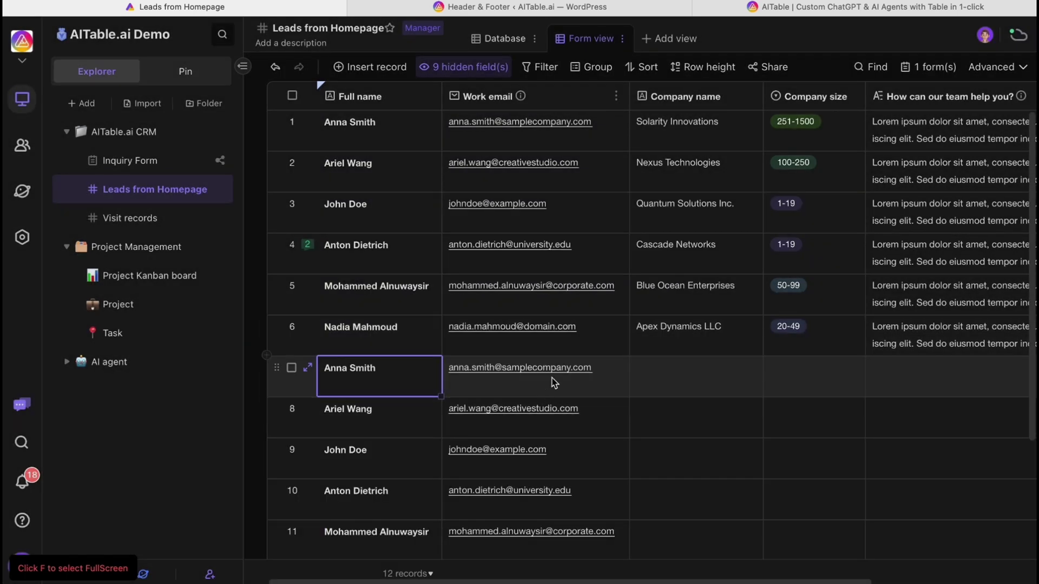
{"action": "key", "text": "ctrl+z"}
{"action": "left_click", "coordinate": [575, 382]}
{"action": "left_click", "coordinate": [396, 378]}
{"action": "right_click", "coordinate": [401, 382]}
{"action": "left_click", "coordinate": [434, 571]}
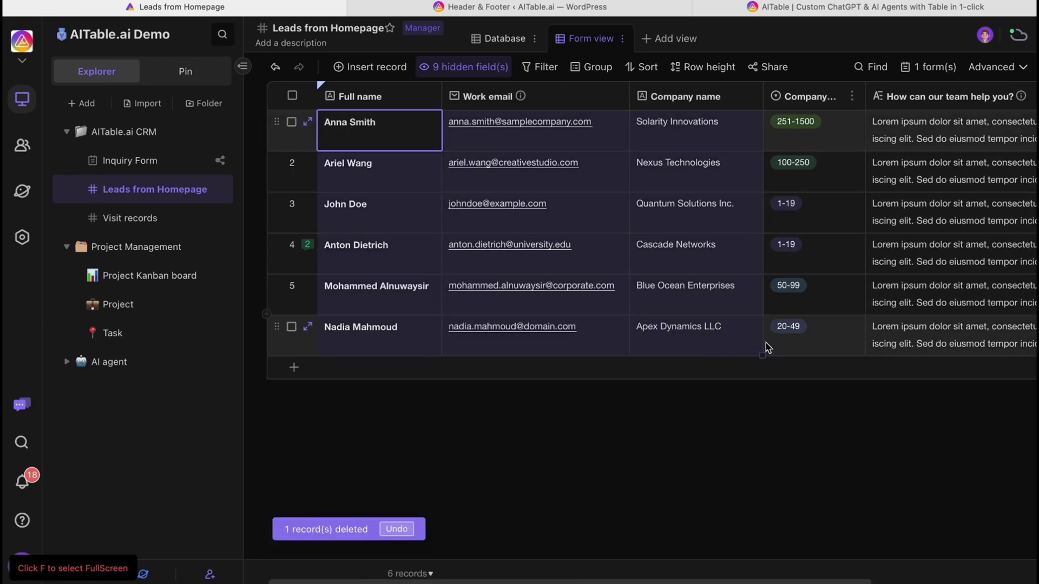
{"action": "key", "text": "Down"}
{"action": "key", "text": "Down"}
{"action": "key", "text": "Down"}
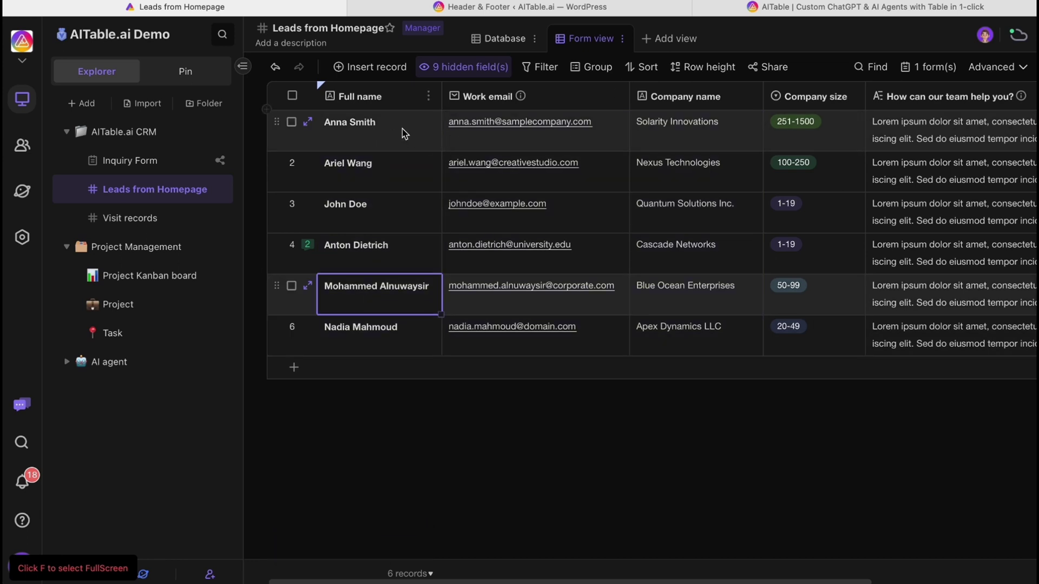
{"action": "left_click", "coordinate": [607, 139]}
{"action": "left_click", "coordinate": [696, 139]}
{"action": "scroll", "coordinate": [714, 142], "scroll_direction": "right", "scroll_amount": 2}
{"action": "left_click", "coordinate": [732, 139]}
{"action": "scroll", "coordinate": [921, 139], "scroll_direction": "left", "scroll_amount": 3}
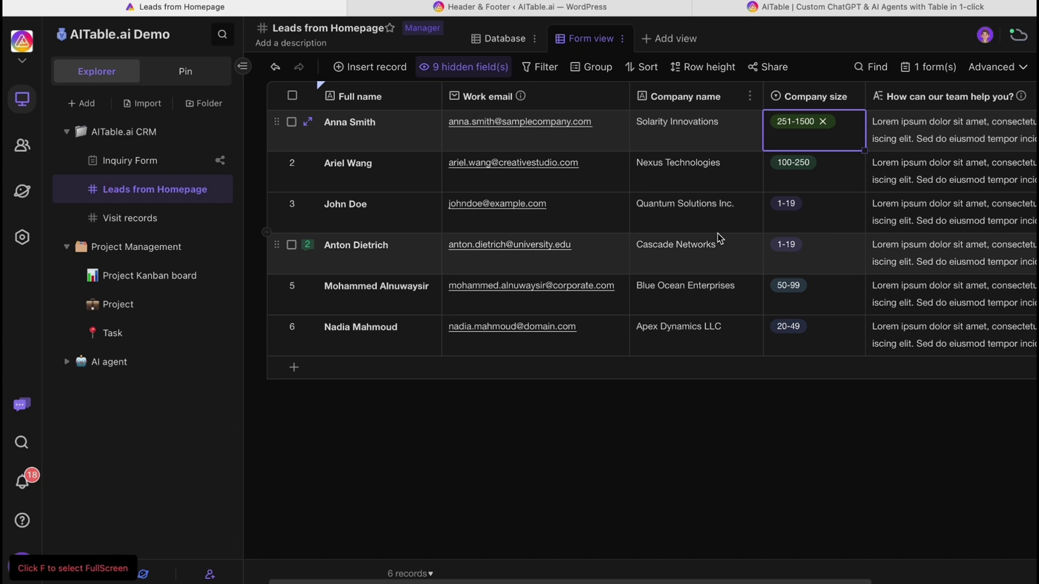
{"action": "left_click_drag", "start_coordinate": [360, 133], "coordinate": [614, 339]}
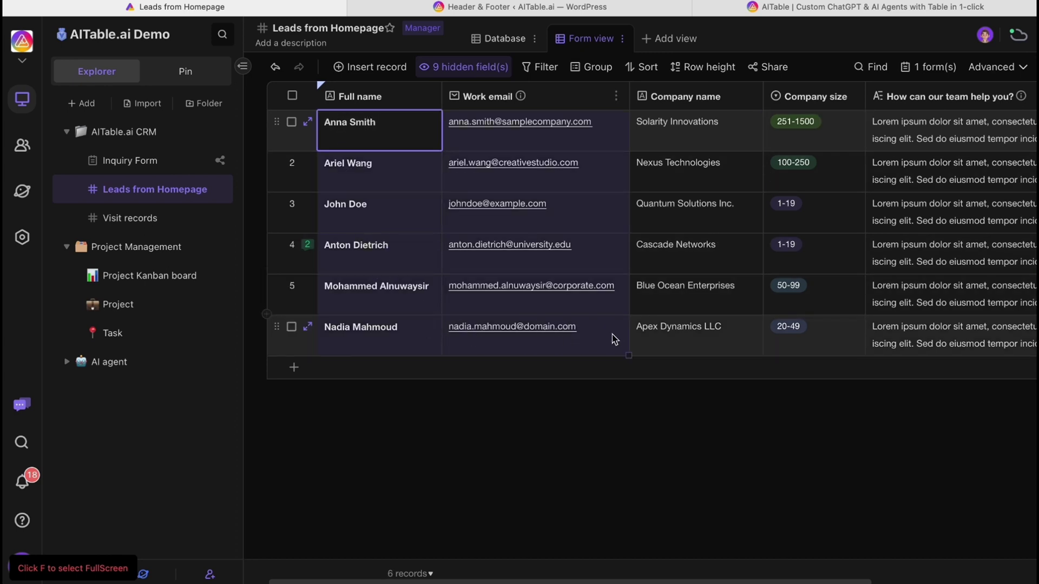
{"action": "left_click", "coordinate": [615, 339]}
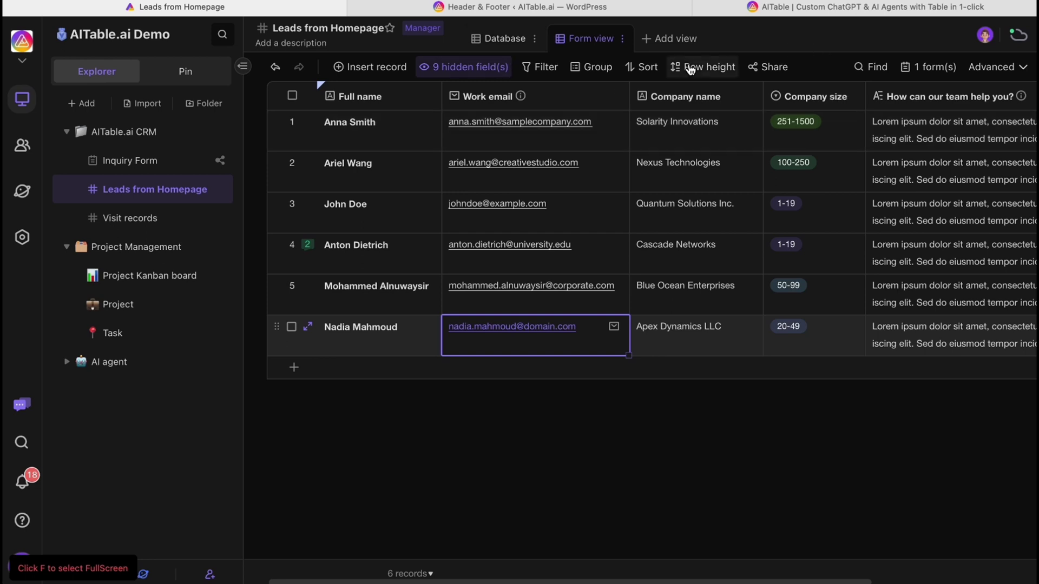
Step: Create a new form from the Leads from Homepage view
{"action": "left_click", "coordinate": [665, 39]}
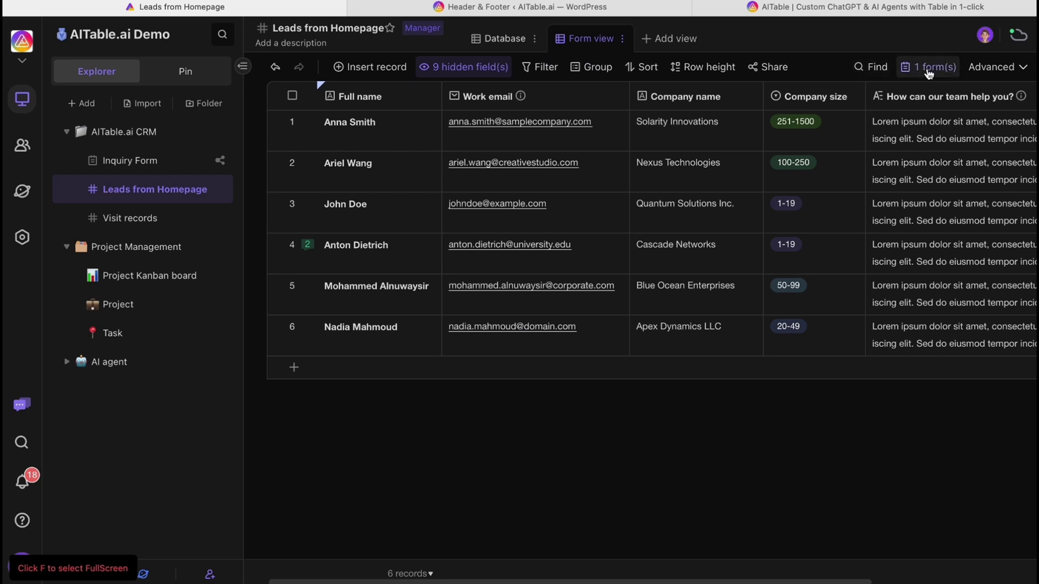
{"action": "left_click", "coordinate": [927, 70]}
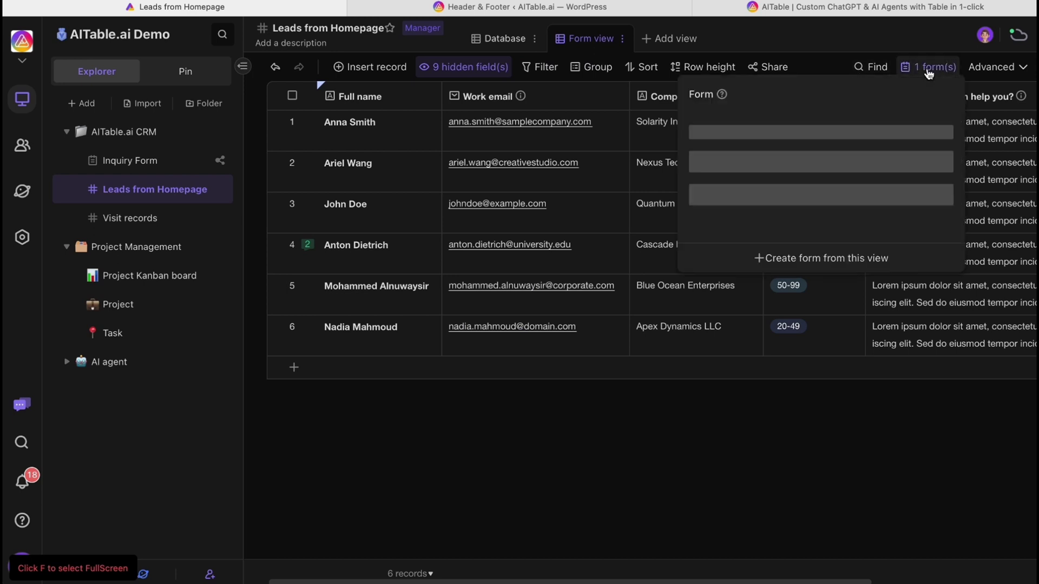
{"action": "left_click", "coordinate": [798, 258]}
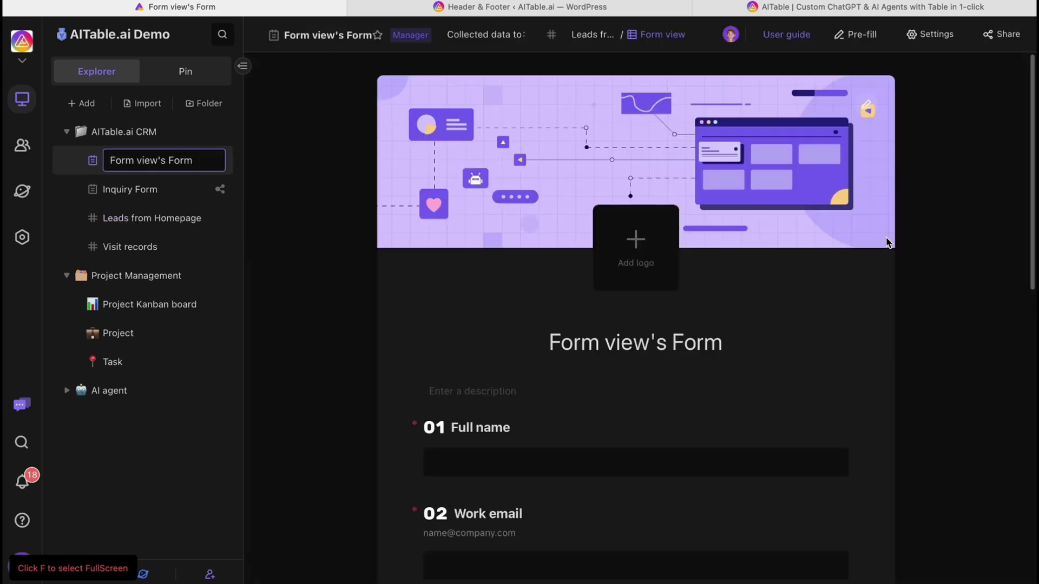
{"action": "scroll", "coordinate": [855, 348], "scroll_direction": "down", "scroll_amount": 2}
{"action": "scroll", "coordinate": [855, 348], "scroll_direction": "up", "scroll_amount": 2}
Step: Hide the form's cover and logo and collapse the company size choices
{"action": "left_click", "coordinate": [930, 34]}
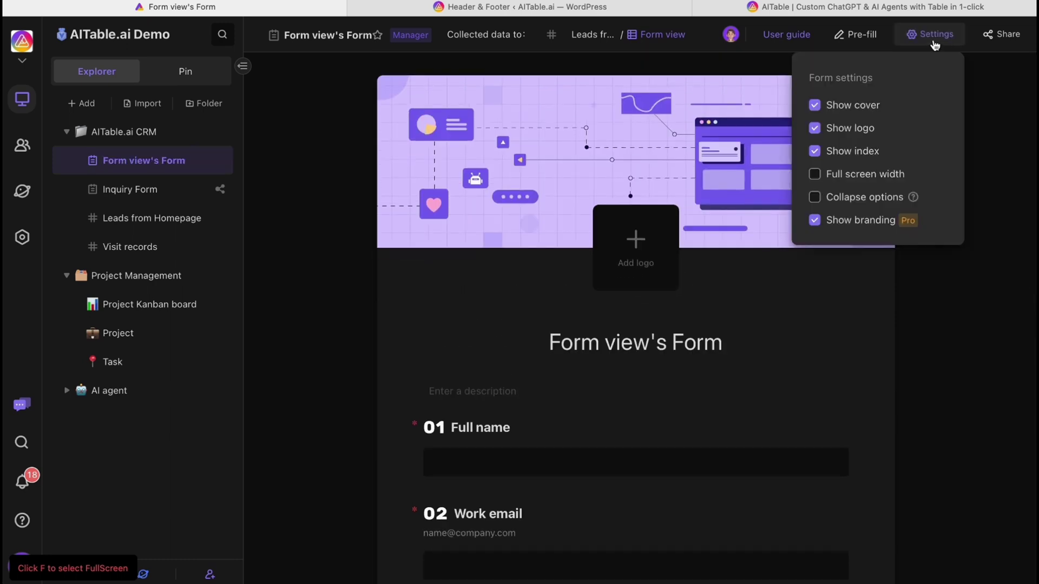
{"action": "left_click", "coordinate": [846, 129]}
{"action": "left_click", "coordinate": [852, 106]}
{"action": "scroll", "coordinate": [849, 374], "scroll_direction": "down", "scroll_amount": 2}
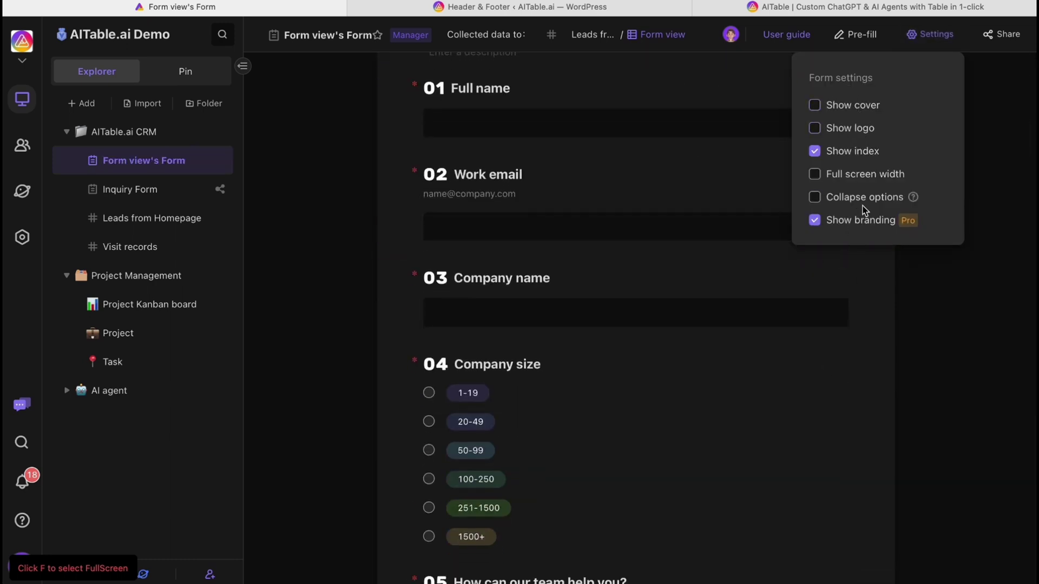
{"action": "left_click", "coordinate": [815, 197]}
{"action": "left_click", "coordinate": [847, 334]}
{"action": "scroll", "coordinate": [771, 316], "scroll_direction": "up", "scroll_amount": 3}
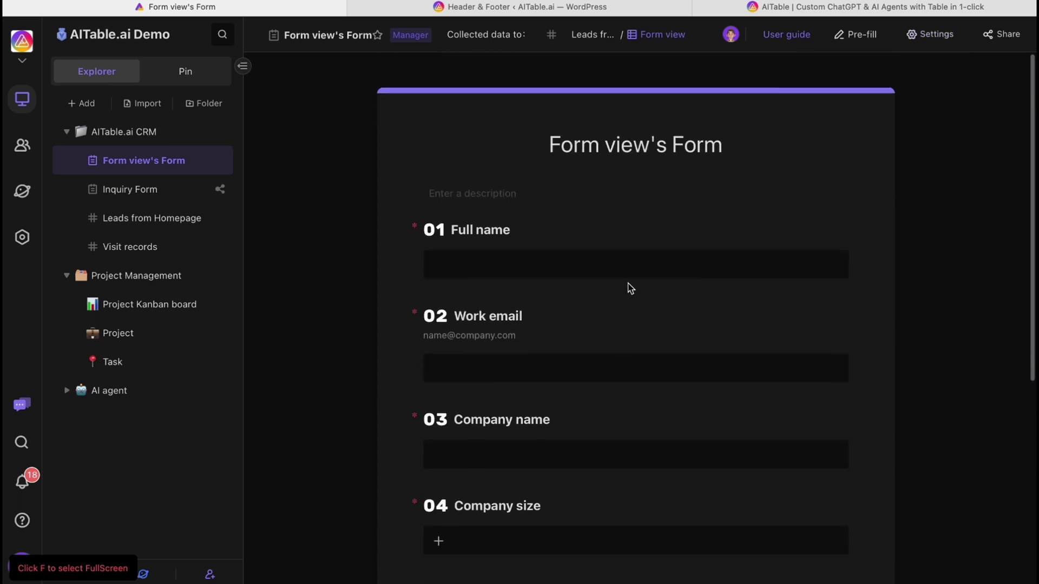
{"action": "left_click", "coordinate": [221, 163]}
{"action": "left_click", "coordinate": [324, 164]}
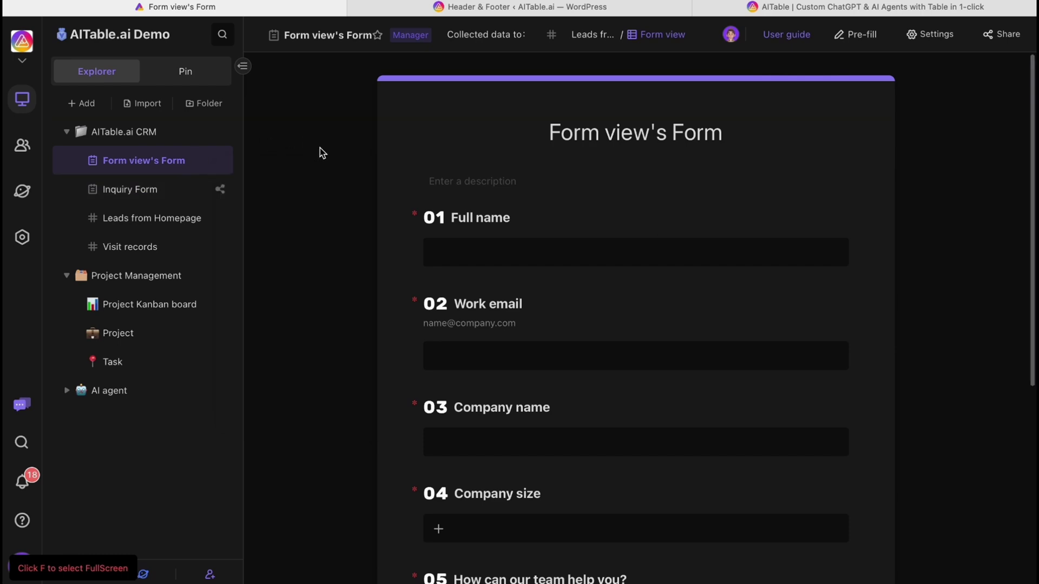
Step: Browse Form view's Form and the Inquiry Form, then list the leads table's advanced features
{"action": "left_click", "coordinate": [143, 192]}
{"action": "left_click", "coordinate": [157, 216]}
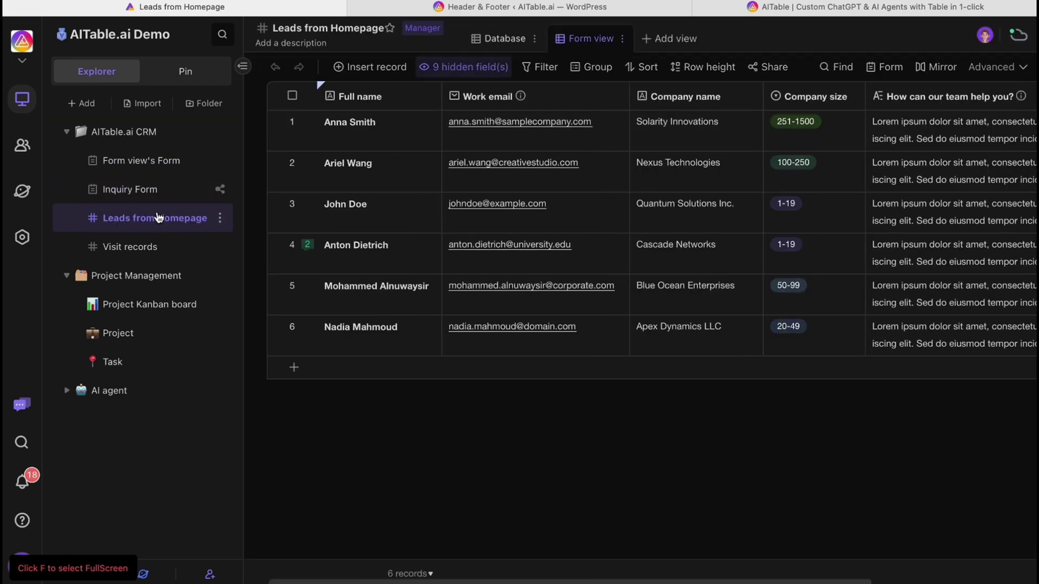
{"action": "left_click", "coordinate": [143, 160]}
{"action": "left_click", "coordinate": [221, 161]}
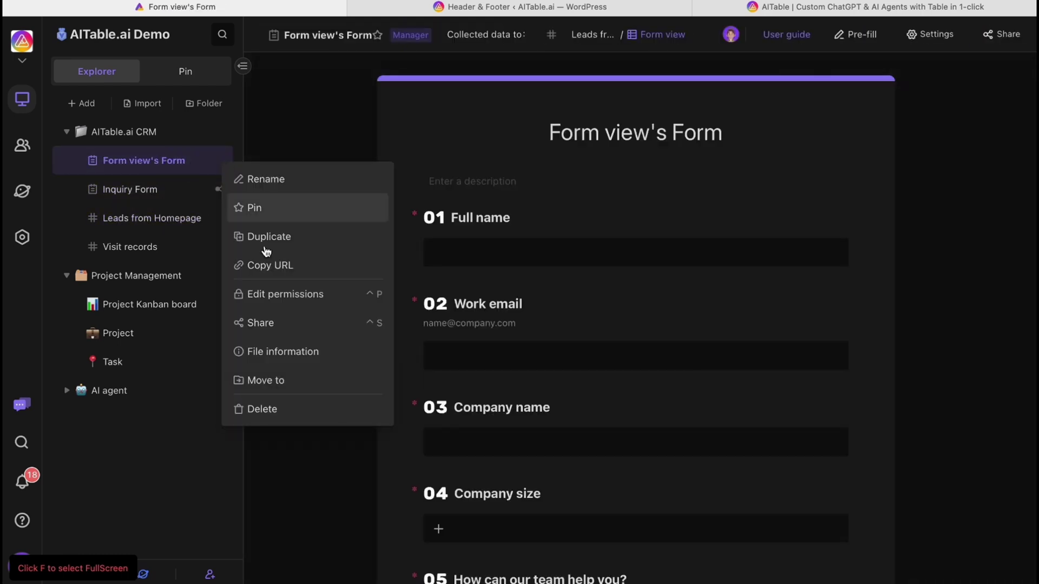
{"action": "left_click", "coordinate": [149, 215]}
{"action": "left_click", "coordinate": [143, 192]}
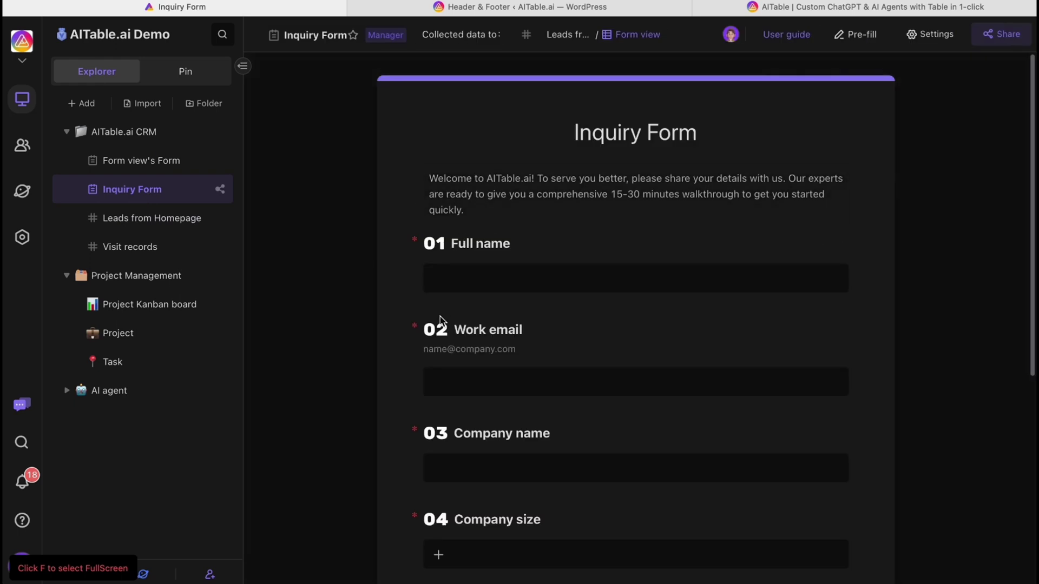
{"action": "left_click", "coordinate": [173, 226]}
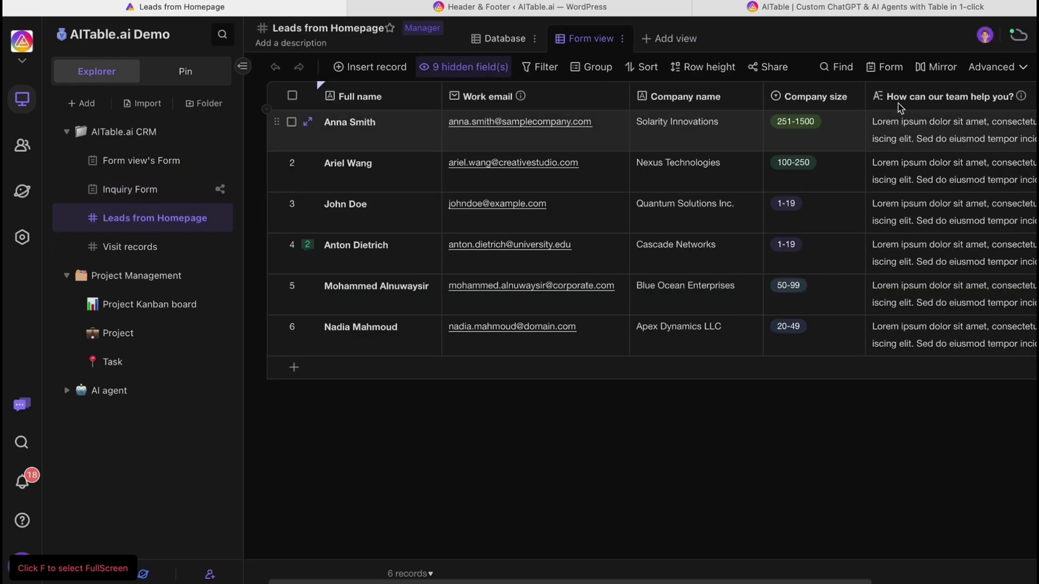
{"action": "left_click", "coordinate": [992, 66]}
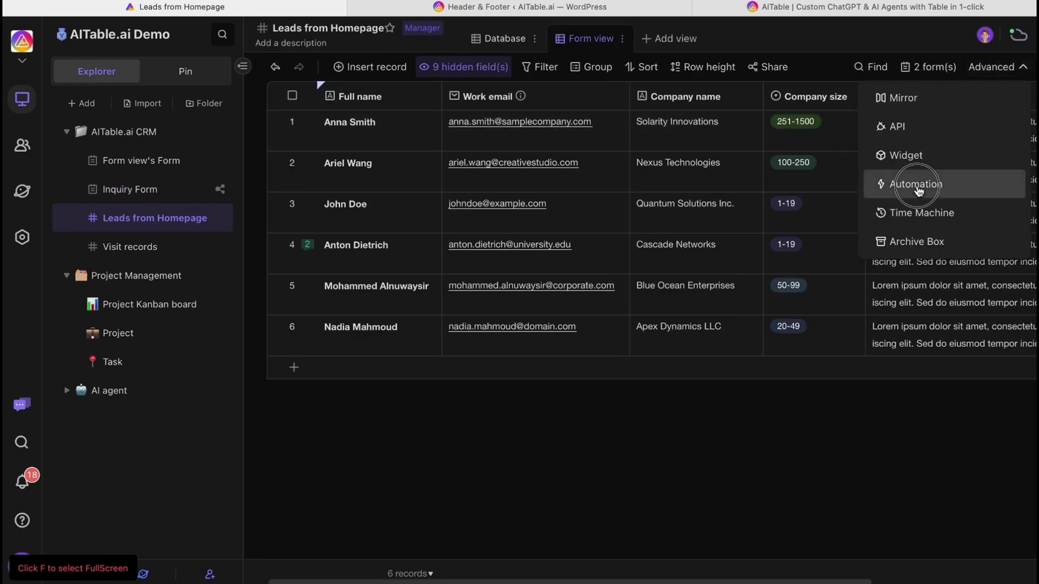
Step: Open the Lead notification to Slack automation and check its form-submission trigger
{"action": "left_click", "coordinate": [918, 190]}
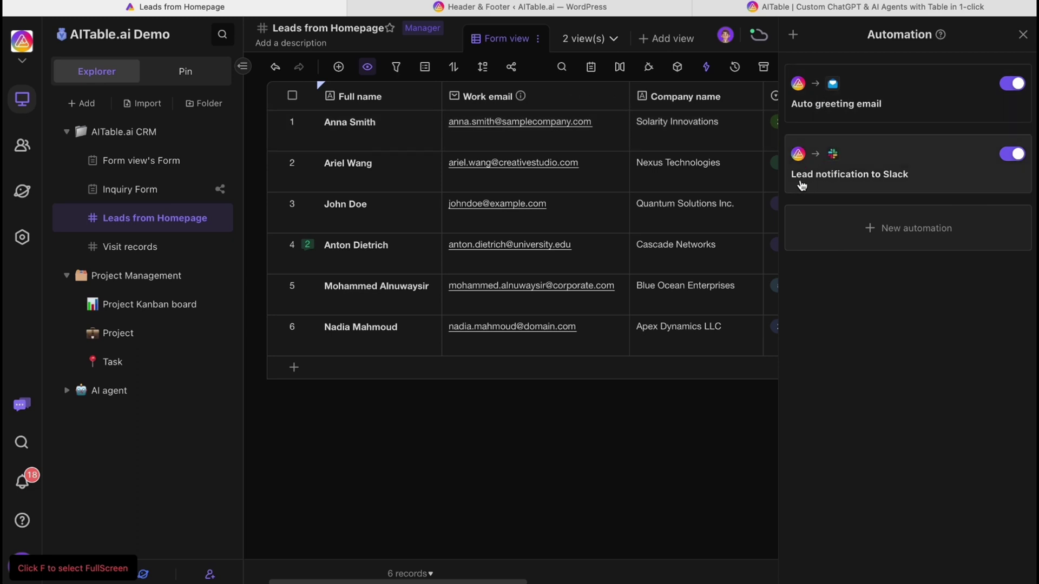
{"action": "left_click", "coordinate": [910, 176]}
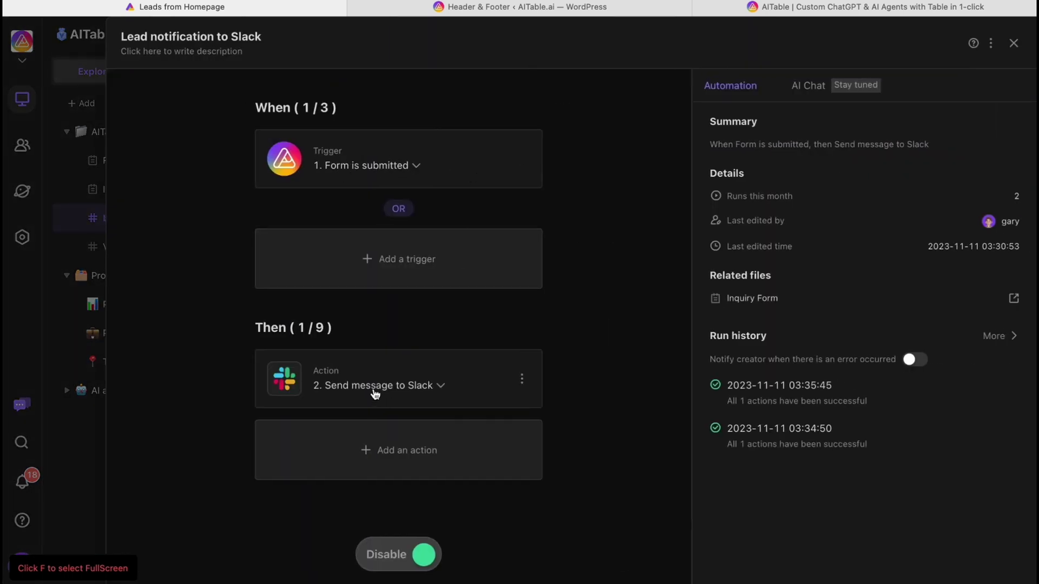
{"action": "left_click", "coordinate": [432, 153]}
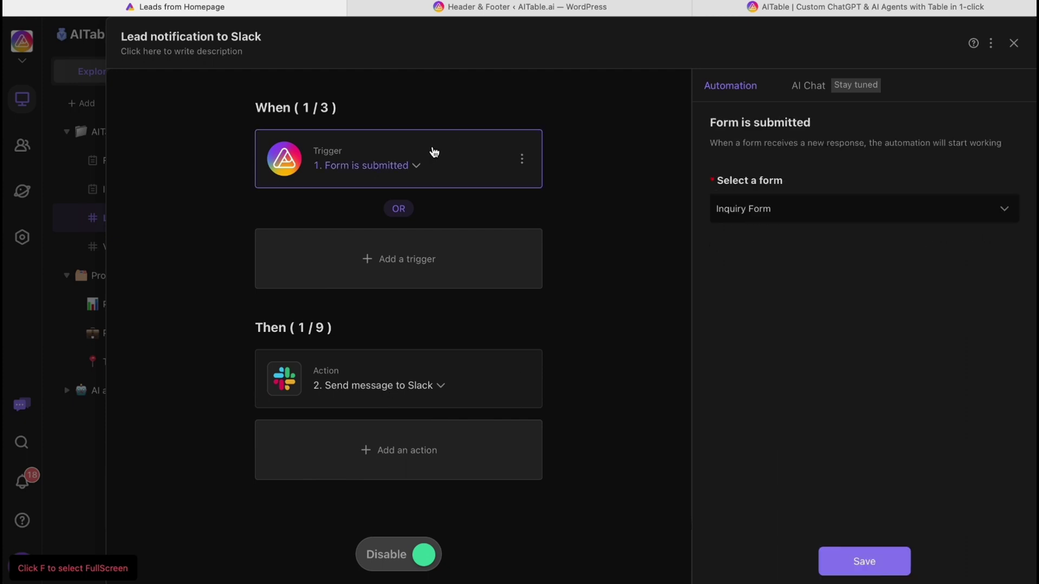
{"action": "left_click", "coordinate": [752, 208]}
{"action": "left_click", "coordinate": [668, 227]}
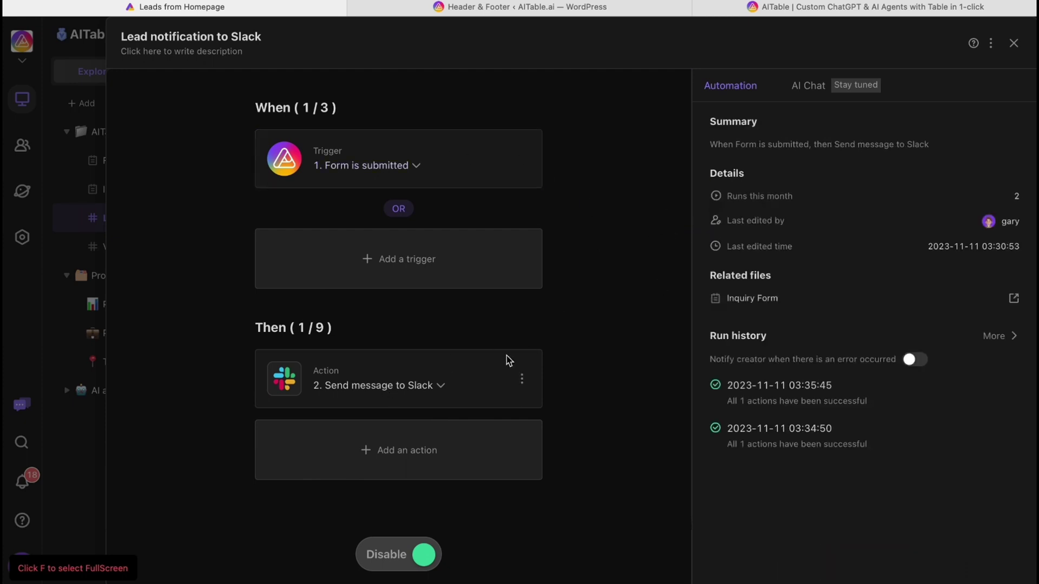
Step: Review the Send message to Slack action and its alternative action types
{"action": "left_click", "coordinate": [404, 386]}
{"action": "left_click", "coordinate": [543, 335]}
{"action": "left_click", "coordinate": [464, 390]}
{"action": "scroll", "coordinate": [759, 358], "scroll_direction": "down", "scroll_amount": 1}
{"action": "scroll", "coordinate": [758, 358], "scroll_direction": "up", "scroll_amount": 1}
{"action": "scroll", "coordinate": [777, 251], "scroll_direction": "down", "scroll_amount": 2}
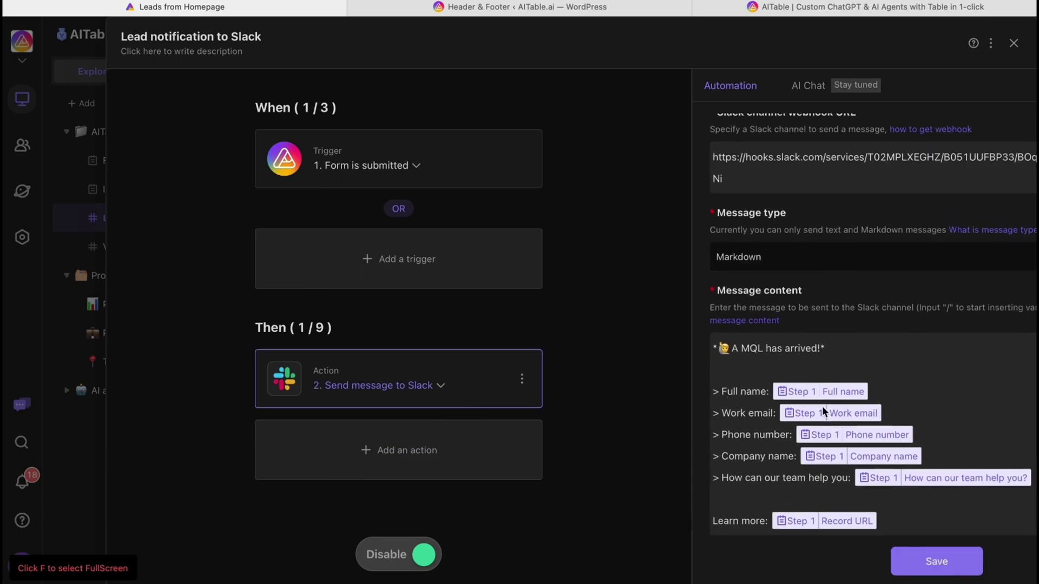
Step: Open the Auto greeting email automation and view its trigger options
{"action": "left_click", "coordinate": [1013, 43]}
{"action": "left_click", "coordinate": [869, 115]}
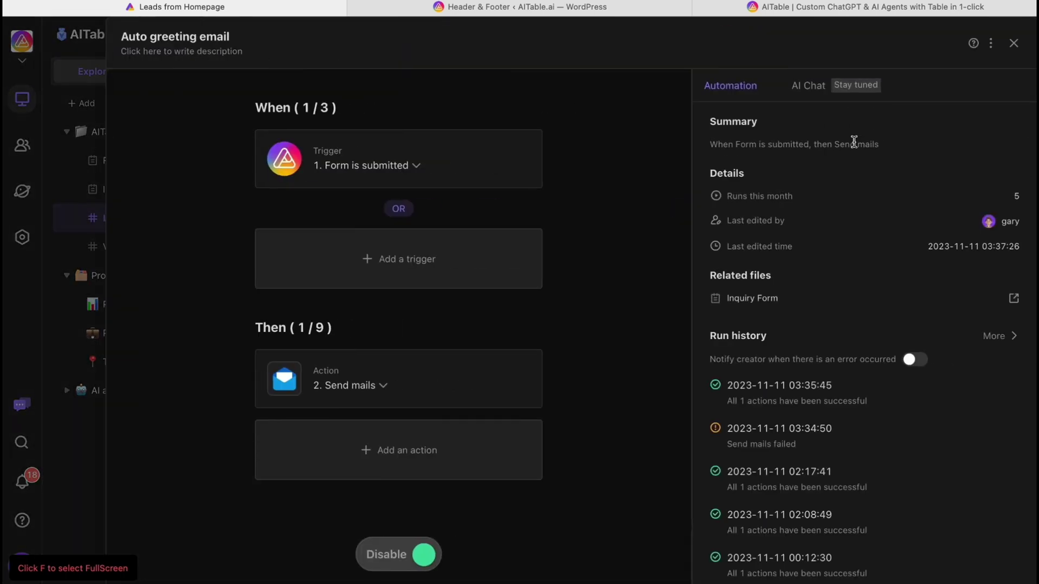
{"action": "left_click", "coordinate": [390, 170]}
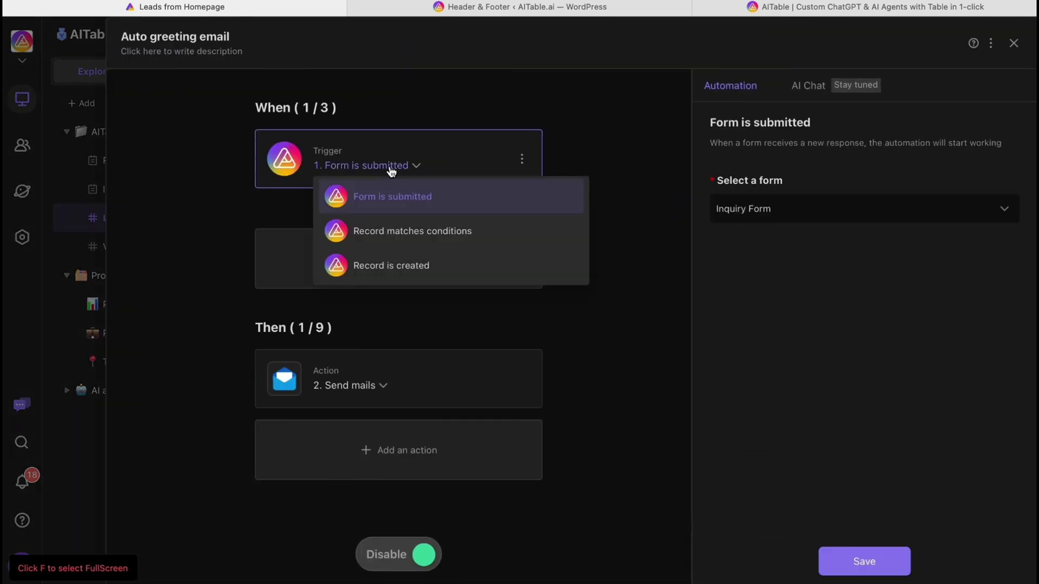
{"action": "left_click", "coordinate": [571, 140]}
Step: Review the Send mails action settings, then close the automations panel
{"action": "left_click", "coordinate": [387, 377]}
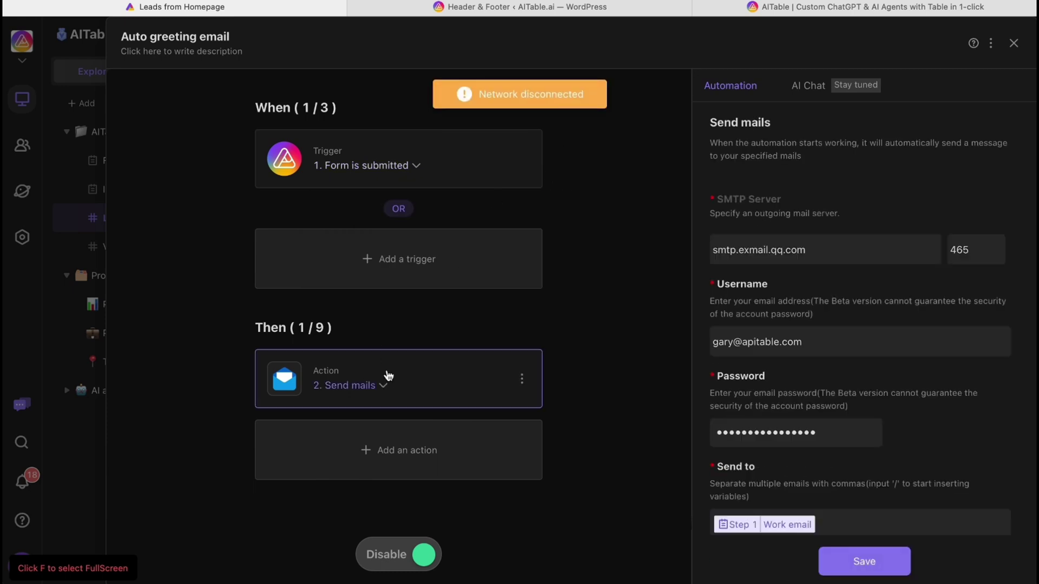
{"action": "scroll", "coordinate": [816, 464], "scroll_direction": "down", "scroll_amount": 3}
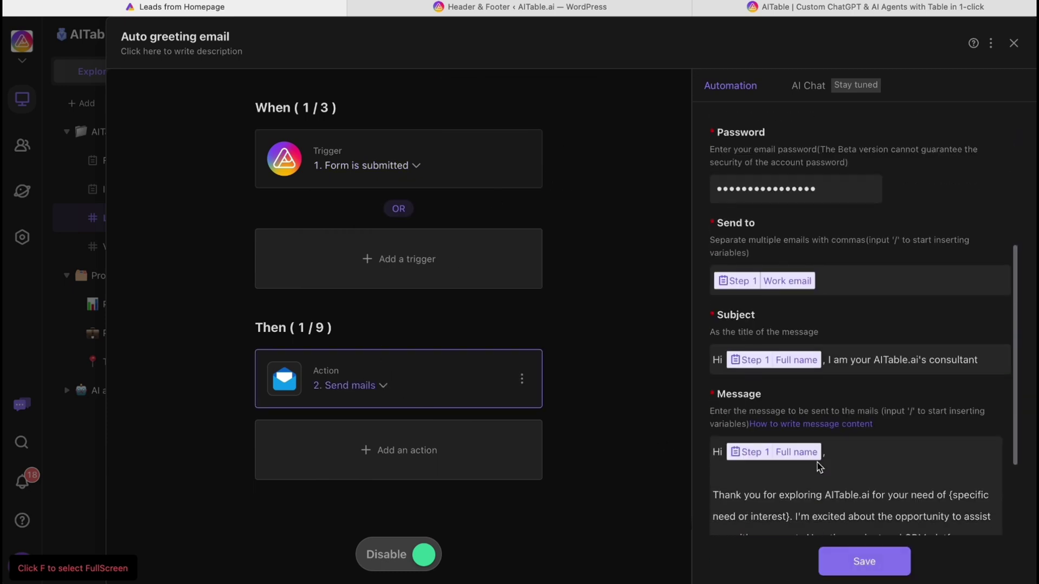
{"action": "scroll", "coordinate": [817, 463], "scroll_direction": "down", "scroll_amount": 2}
{"action": "scroll", "coordinate": [817, 463], "scroll_direction": "down", "scroll_amount": 2}
{"action": "scroll", "coordinate": [823, 412], "scroll_direction": "up", "scroll_amount": 5}
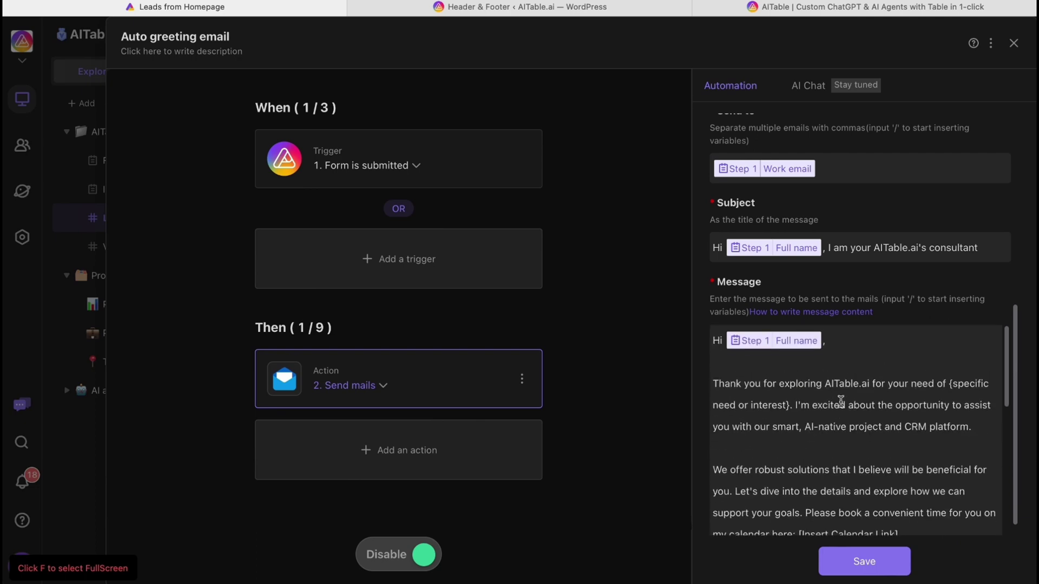
{"action": "scroll", "coordinate": [854, 425], "scroll_direction": "down", "scroll_amount": 1}
{"action": "scroll", "coordinate": [853, 424], "scroll_direction": "up", "scroll_amount": 5}
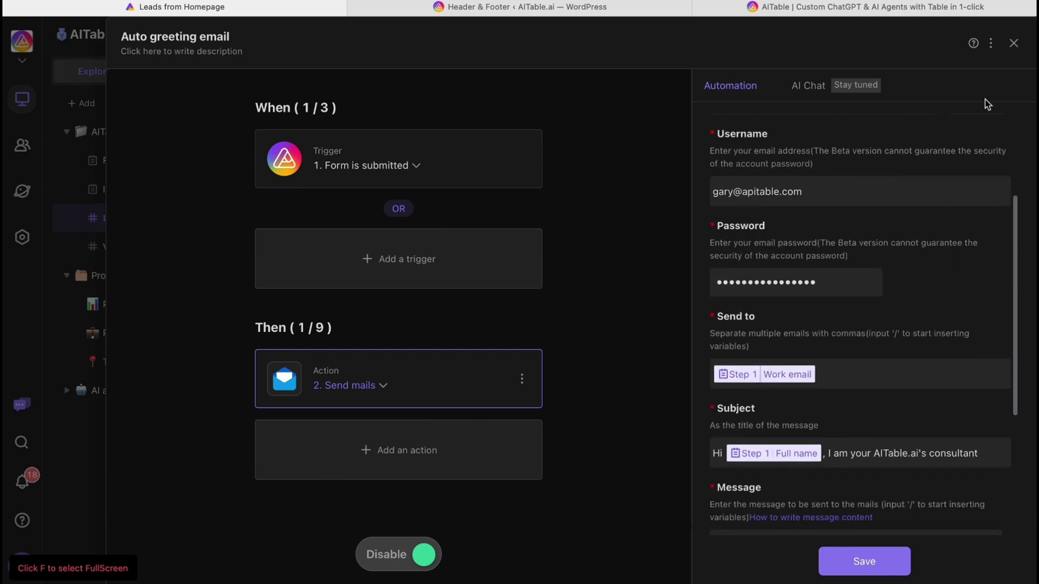
{"action": "left_click", "coordinate": [1013, 44]}
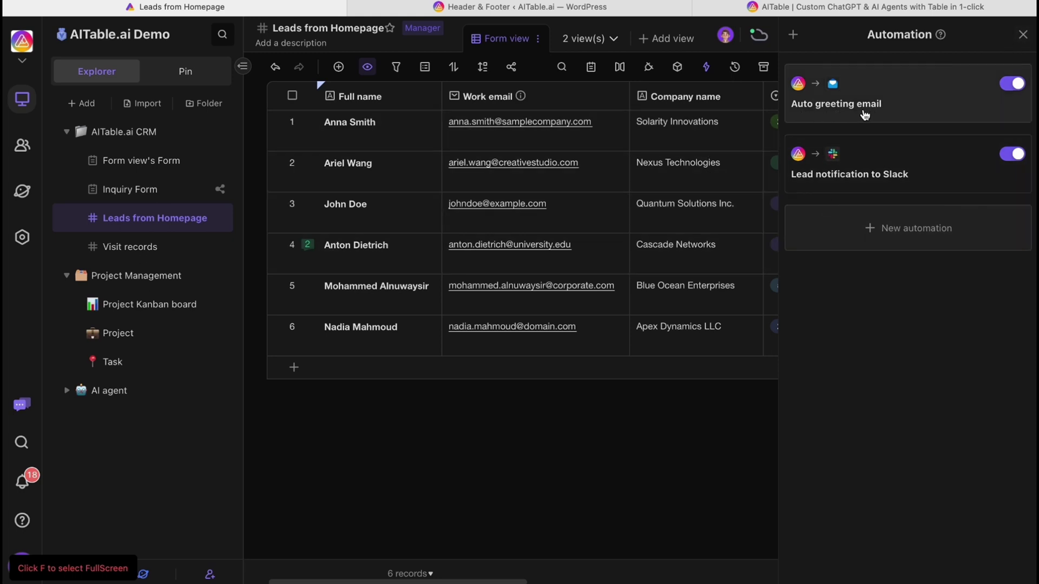
{"action": "mouse_move", "coordinate": [520, 126]}
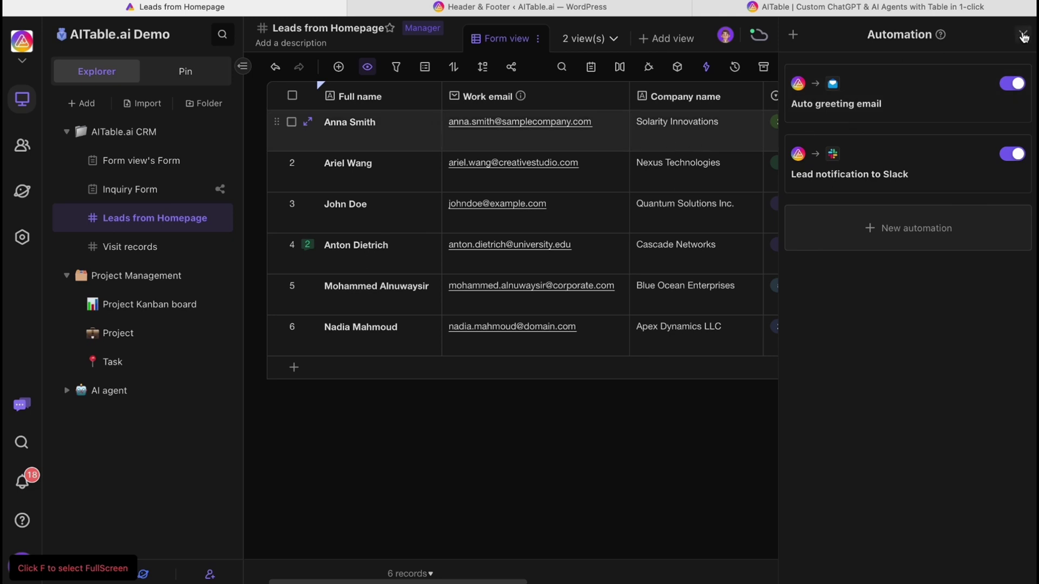
{"action": "left_click", "coordinate": [1023, 37]}
Step: Copy the Inquiry Form's public share link from its sharing settings
{"action": "left_click", "coordinate": [151, 189]}
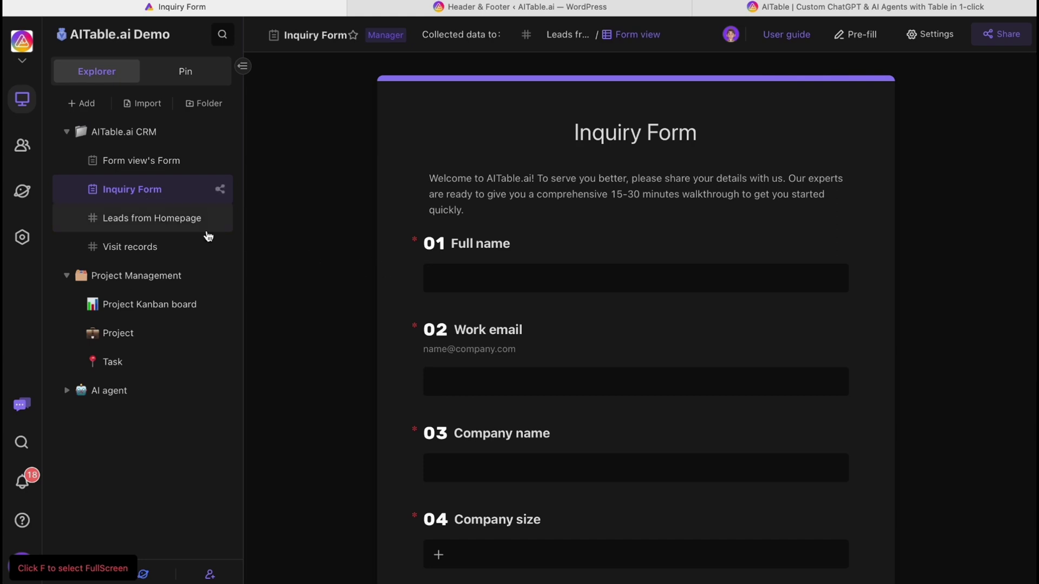
{"action": "scroll", "coordinate": [494, 276], "scroll_direction": "down", "scroll_amount": 2}
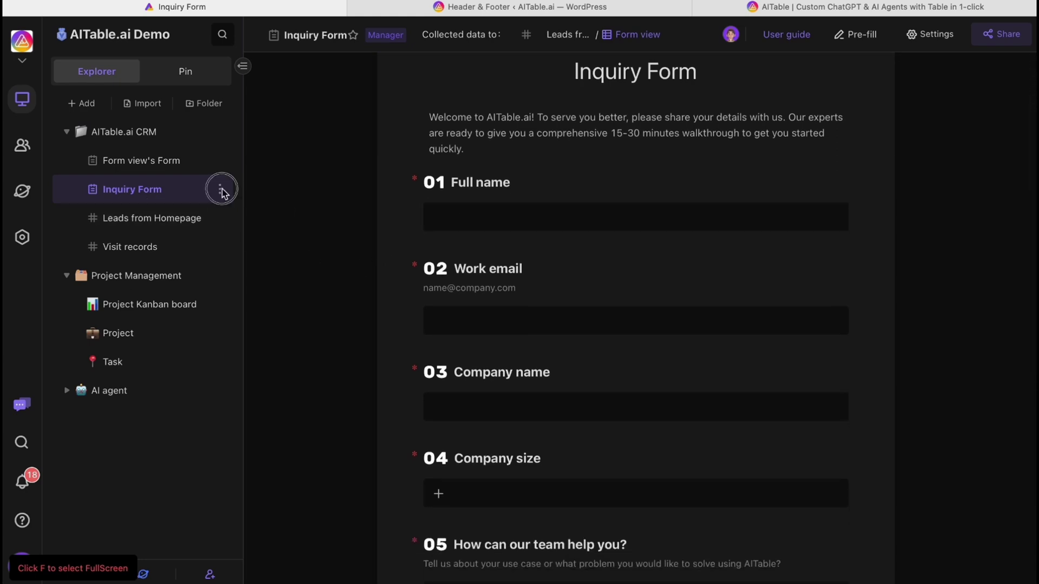
{"action": "left_click", "coordinate": [220, 190]}
{"action": "left_click", "coordinate": [278, 349]}
{"action": "left_click", "coordinate": [617, 303]}
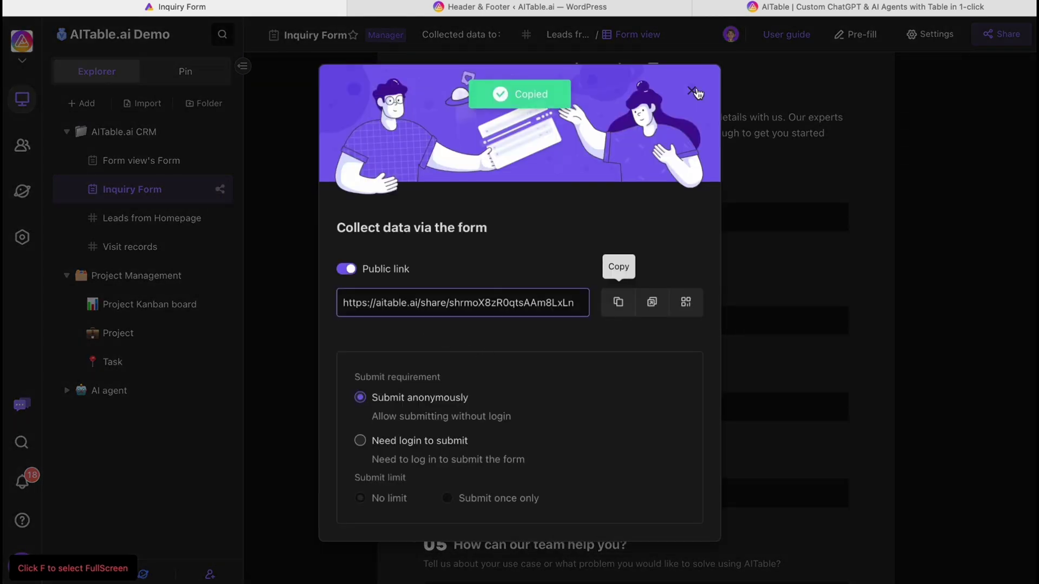
{"action": "left_click", "coordinate": [690, 91]}
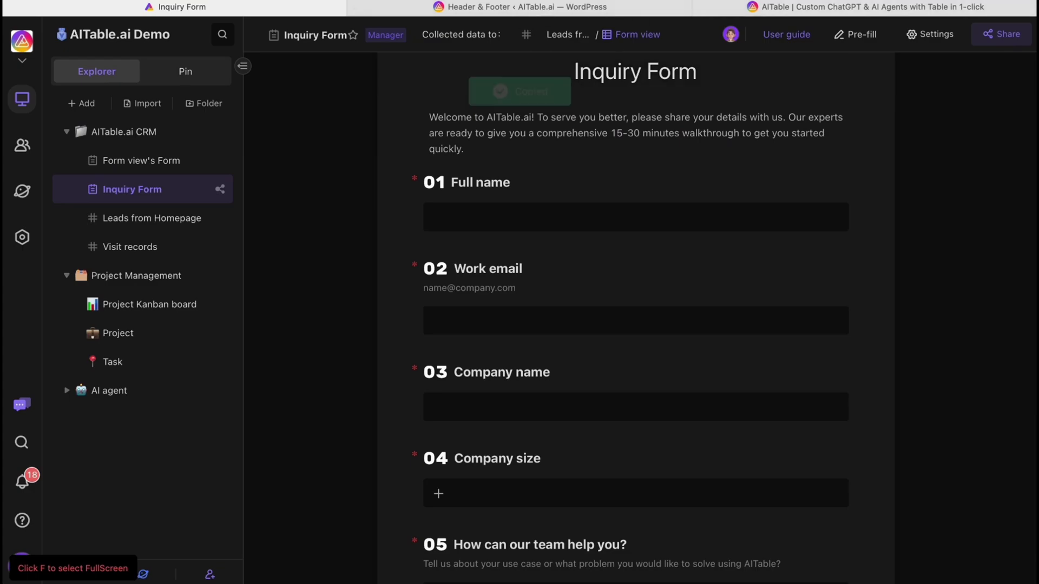
Step: Load the public Inquiry Form in a new browser tab from the copied link
{"action": "key", "text": "super+t"}
{"action": "key", "text": "super+v"}
{"action": "key", "text": "Return"}
{"action": "left_click_drag", "start_coordinate": [788, 11], "coordinate": [475, 8]}
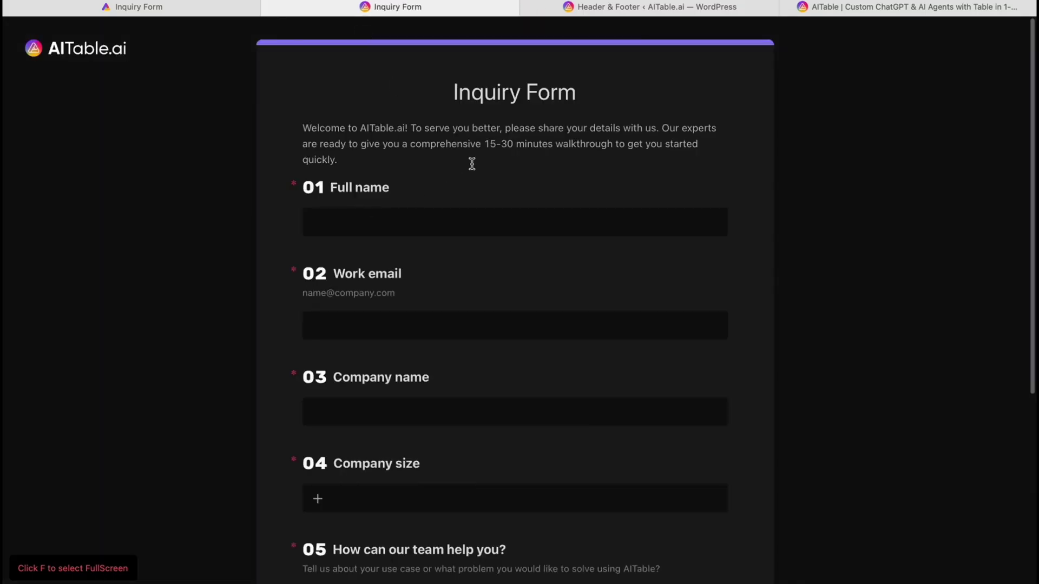
Step: Submit a test inquiry from Gary at APITable Ltd., company size 20-49, with a help request
{"action": "left_click", "coordinate": [390, 226]}
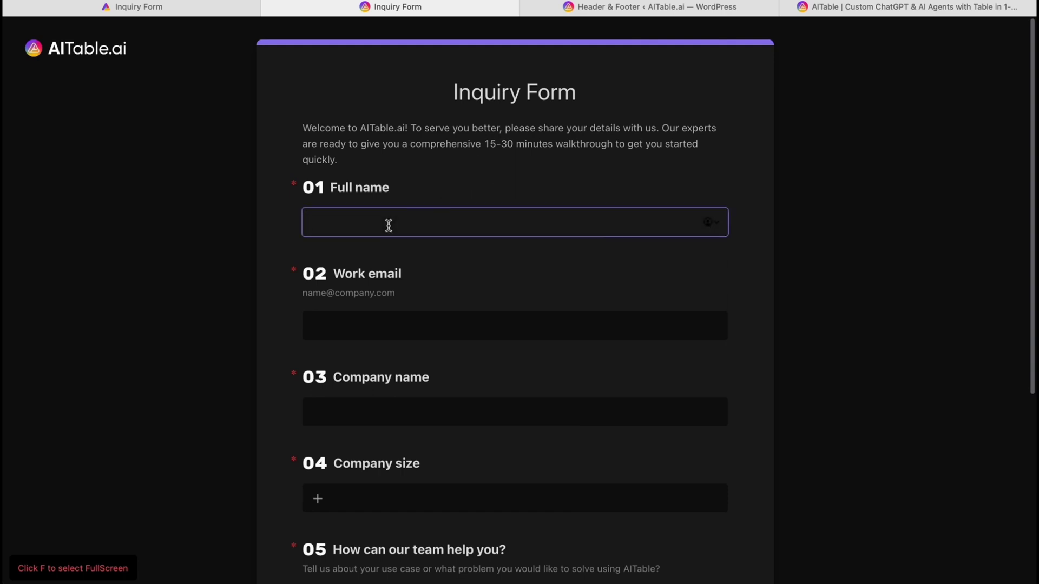
{"action": "left_click", "coordinate": [365, 332]}
{"action": "scroll", "coordinate": [366, 333], "scroll_direction": "down", "scroll_amount": 2}
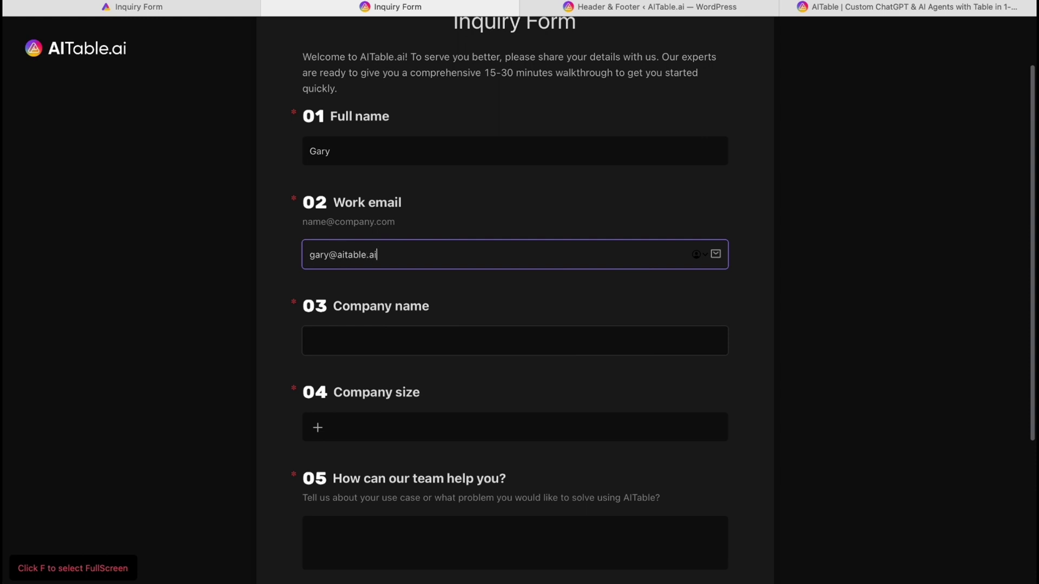
{"action": "scroll", "coordinate": [376, 426], "scroll_direction": "down", "scroll_amount": 3}
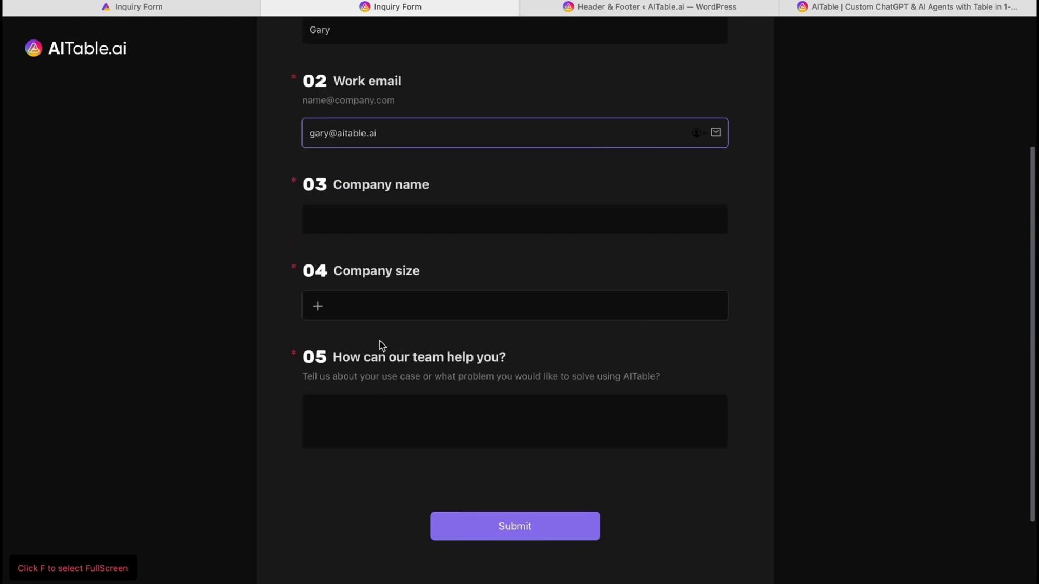
{"action": "left_click", "coordinate": [379, 218]}
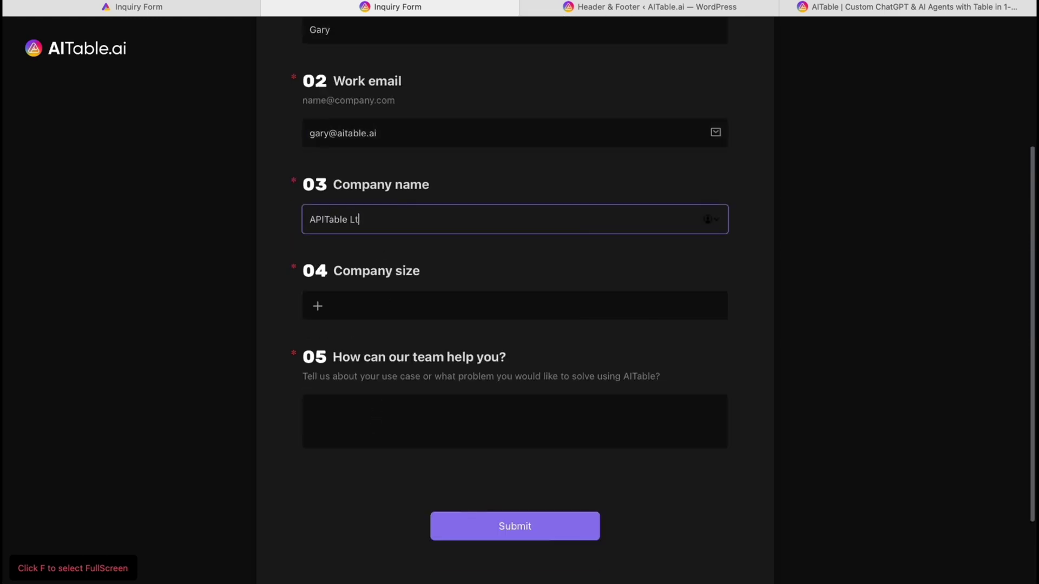
{"action": "scroll", "coordinate": [384, 282], "scroll_direction": "down", "scroll_amount": 2}
{"action": "left_click", "coordinate": [366, 247]}
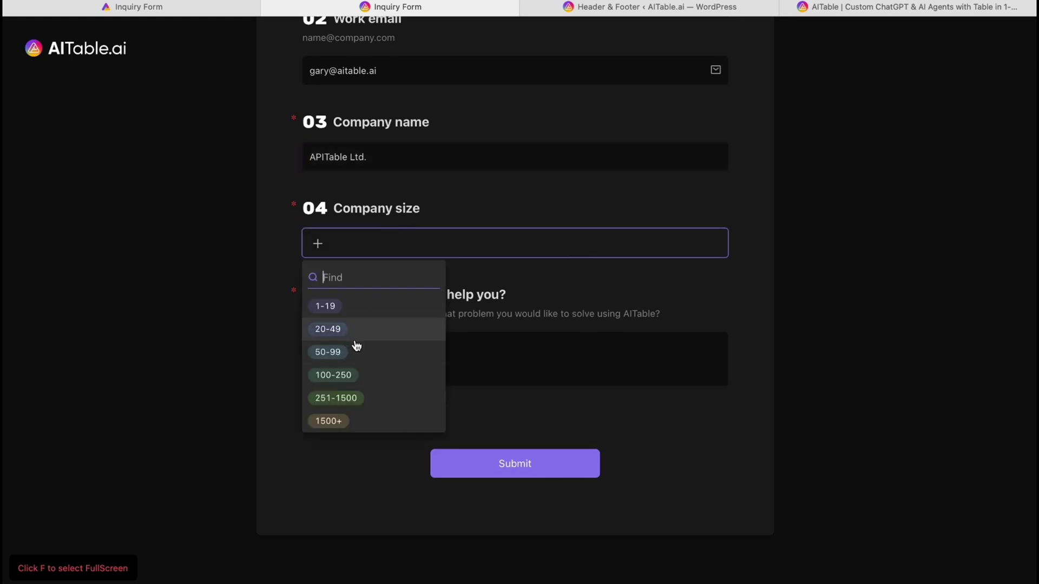
{"action": "left_click", "coordinate": [354, 333]}
{"action": "left_click", "coordinate": [380, 364]}
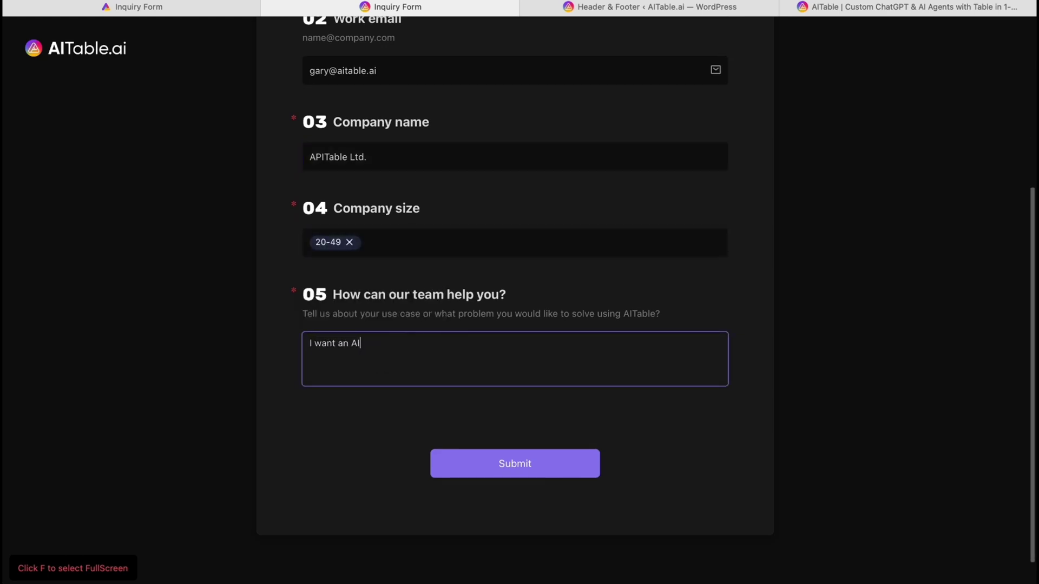
{"action": "left_click", "coordinate": [505, 463]}
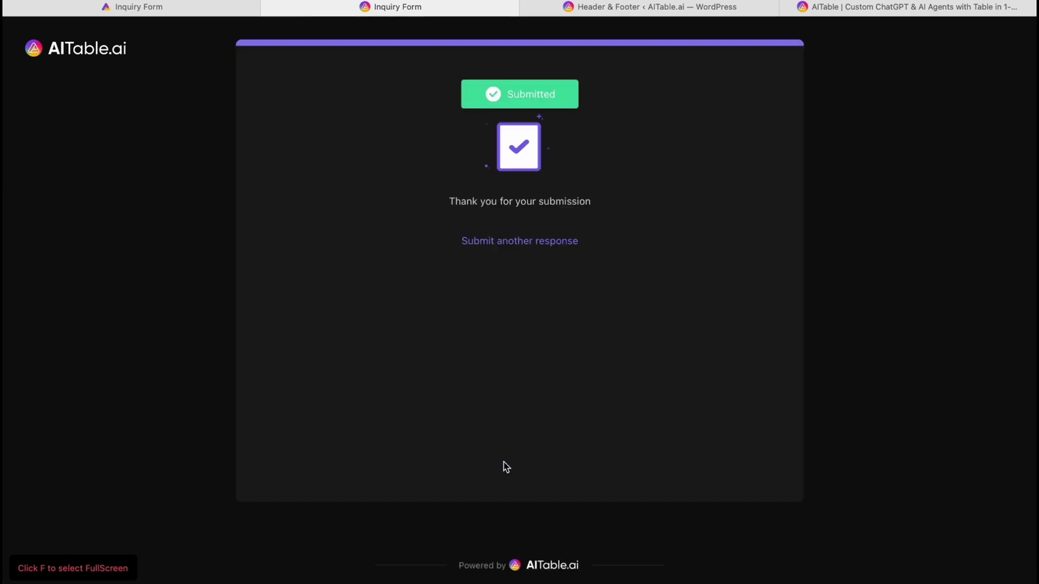
Step: Inspect the new APITable Ltd. lead's name, help request and work email in Leads from Homepage
{"action": "left_click", "coordinate": [197, 8]}
{"action": "left_click", "coordinate": [160, 221]}
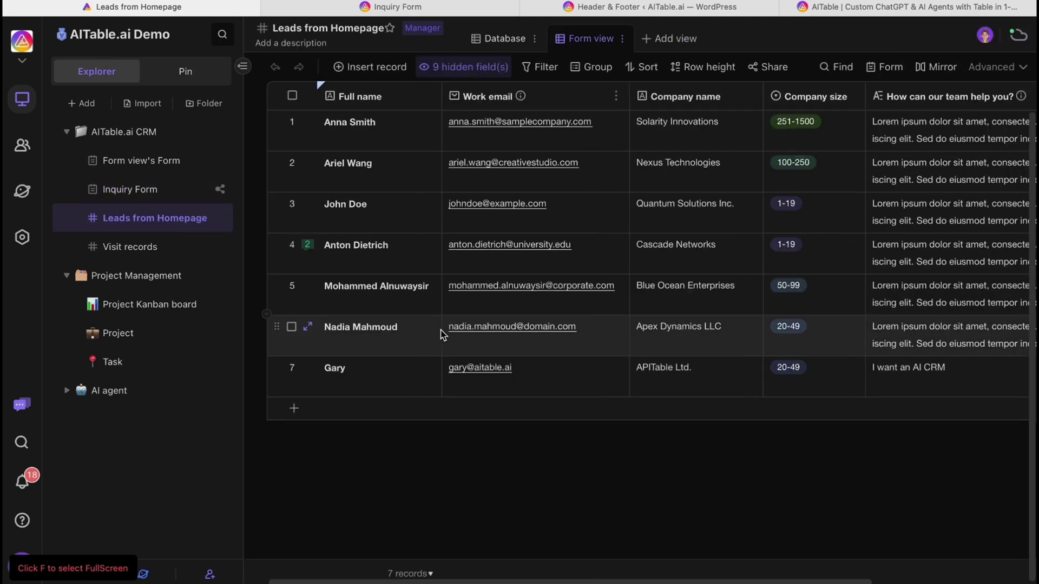
{"action": "left_click", "coordinate": [352, 378]}
{"action": "left_click", "coordinate": [911, 394]}
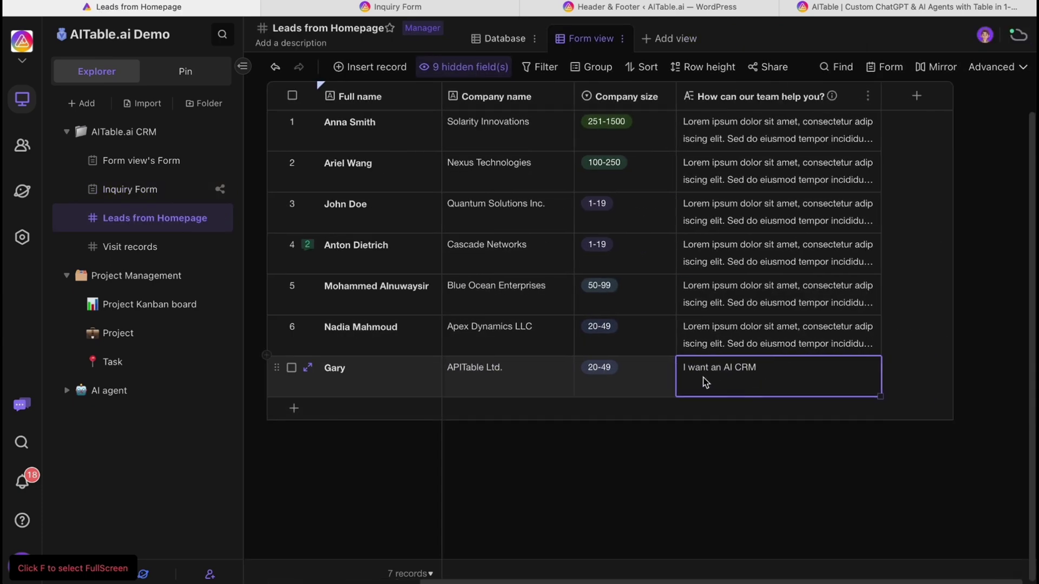
{"action": "left_click", "coordinate": [386, 388]}
{"action": "left_click", "coordinate": [560, 380]}
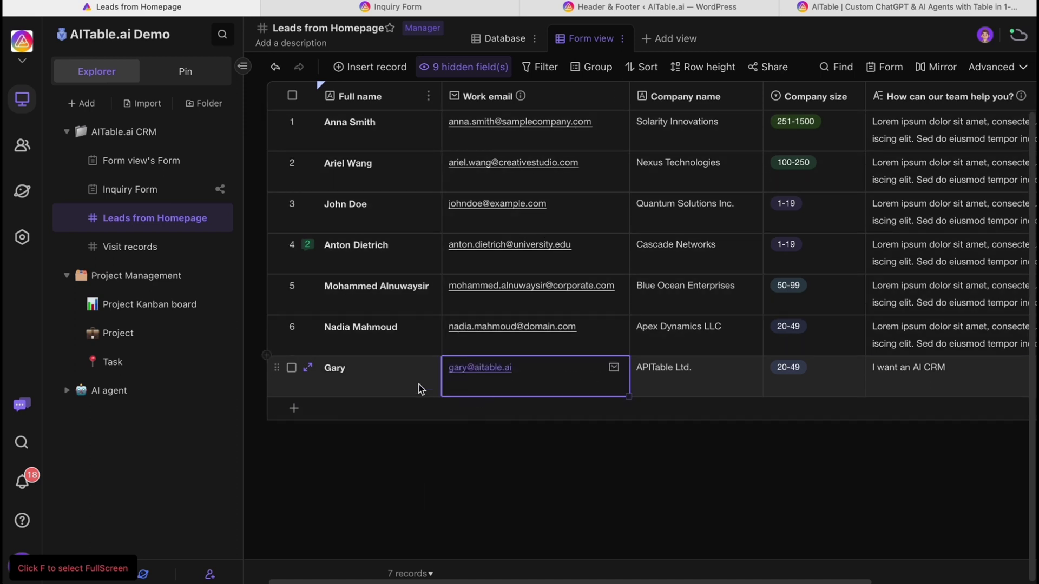
{"action": "mouse_move", "coordinate": [530, 557]}
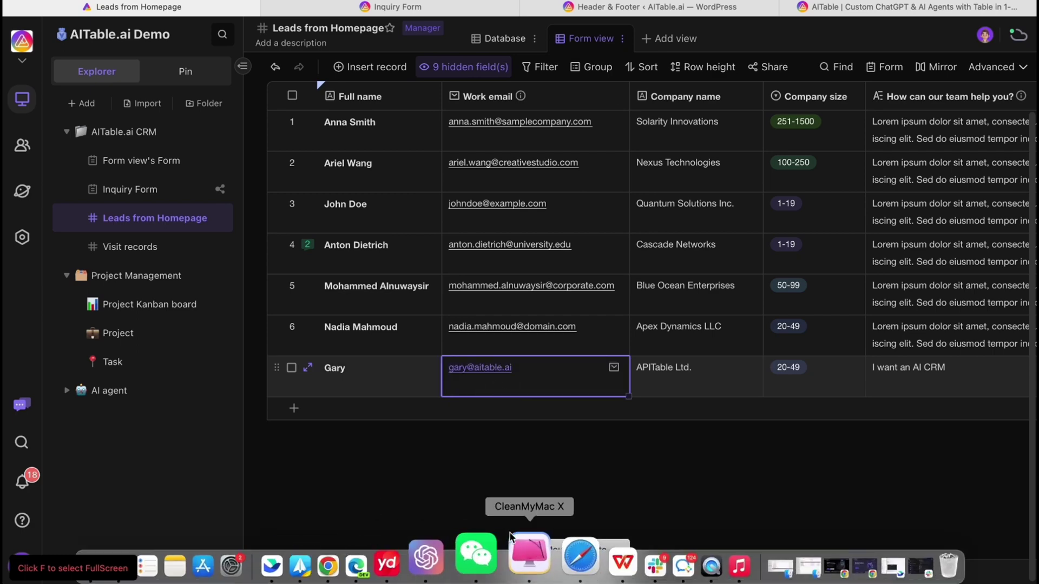
{"action": "left_click", "coordinate": [348, 557]}
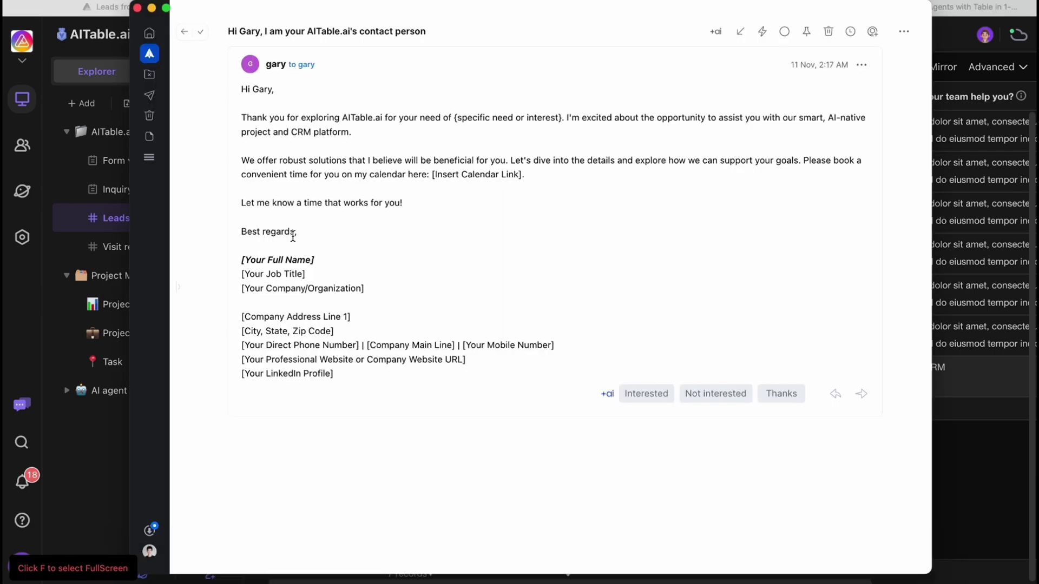
{"action": "left_click", "coordinate": [181, 33]}
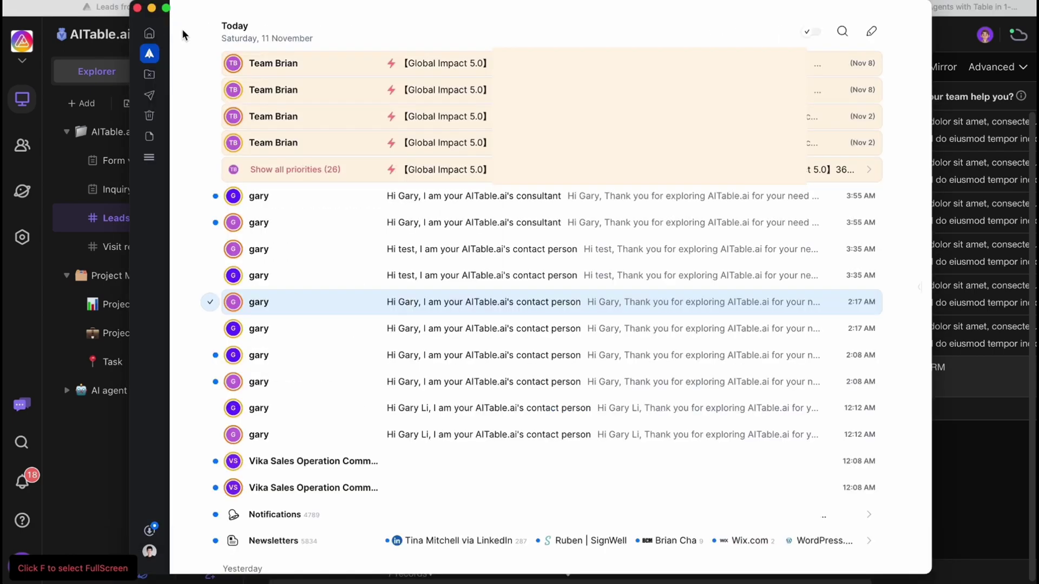
{"action": "left_click", "coordinate": [276, 196]}
{"action": "left_click_drag", "start_coordinate": [262, 33], "coordinate": [413, 36]}
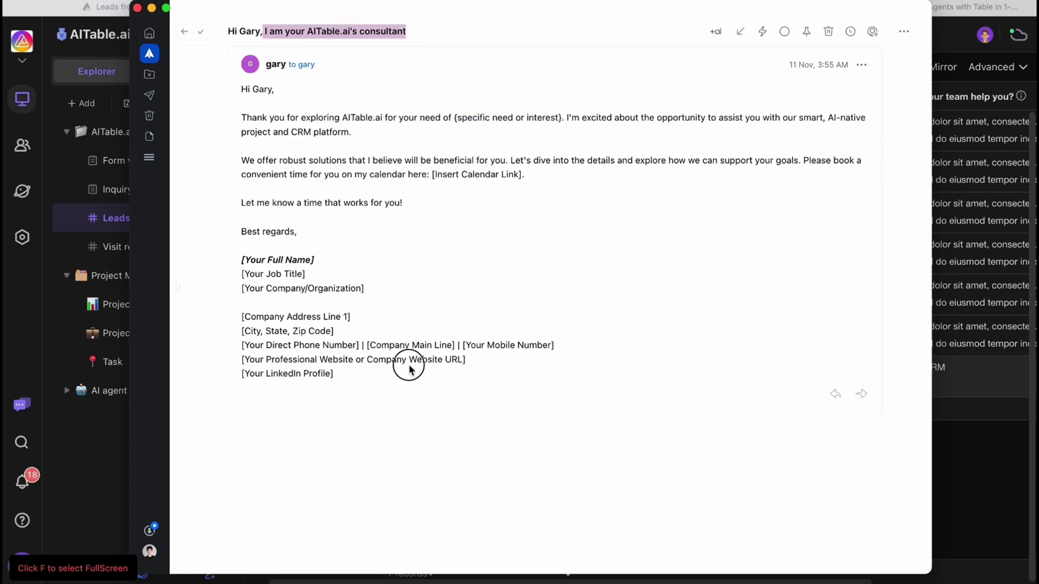
{"action": "left_click", "coordinate": [461, 378]}
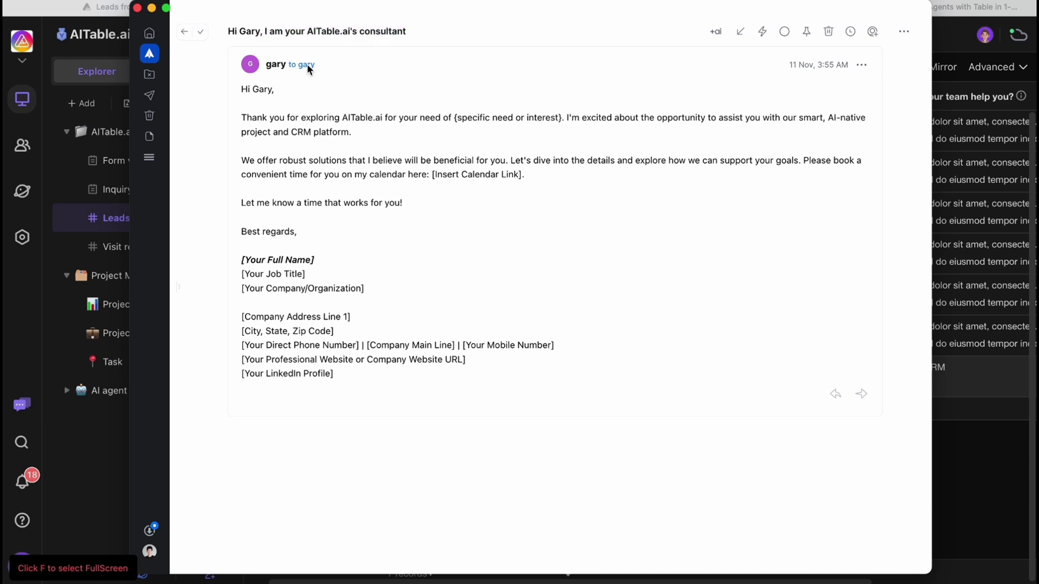
{"action": "left_click", "coordinate": [184, 34]}
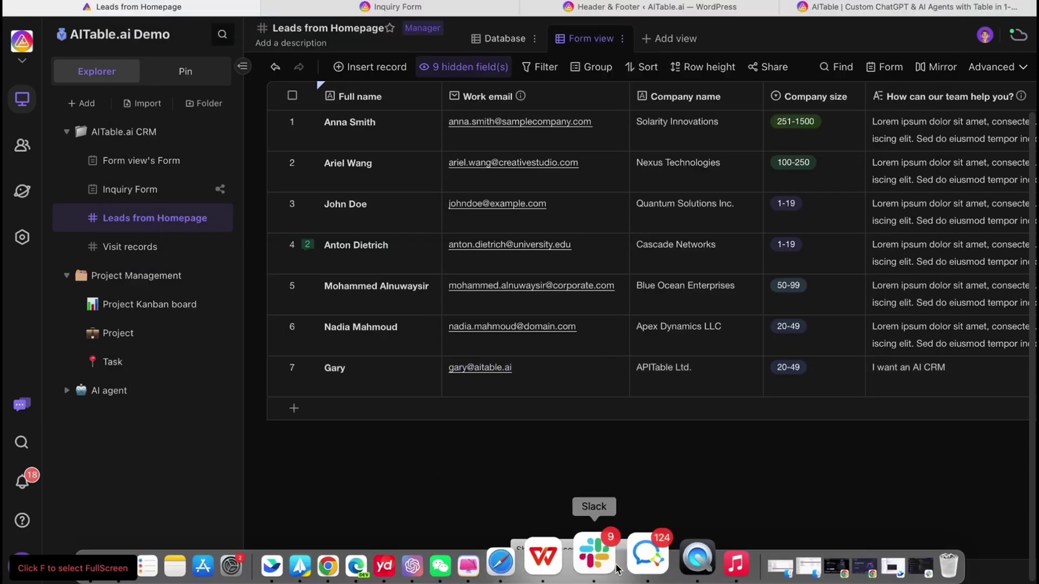
Step: View VikaGPT's MQL alert in Slack's product-marketing channel and follow its link to the lead record
{"action": "left_click", "coordinate": [609, 560]}
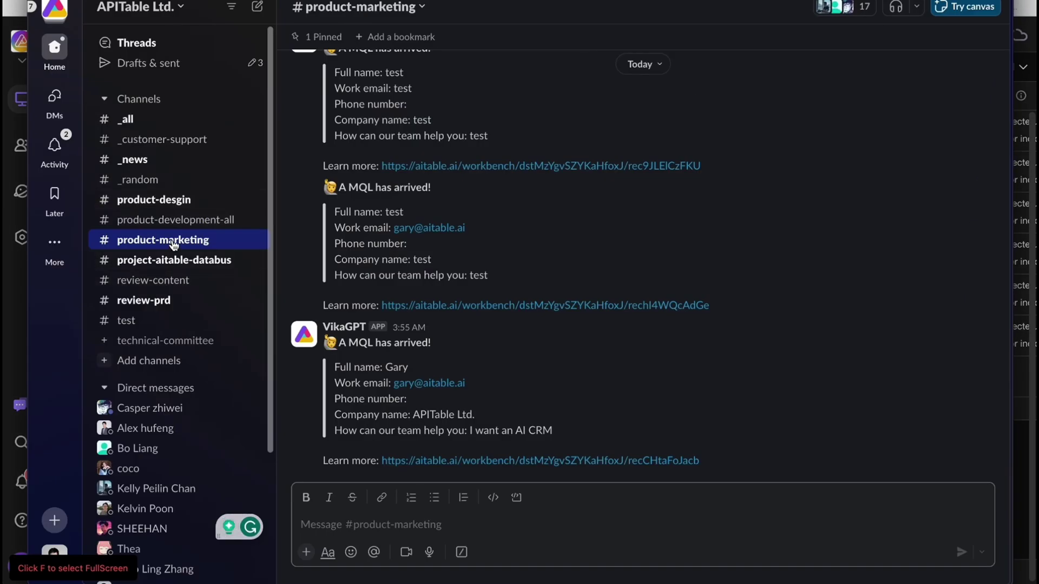
{"action": "mouse_move", "coordinate": [519, 382]}
{"action": "left_click", "coordinate": [342, 345]}
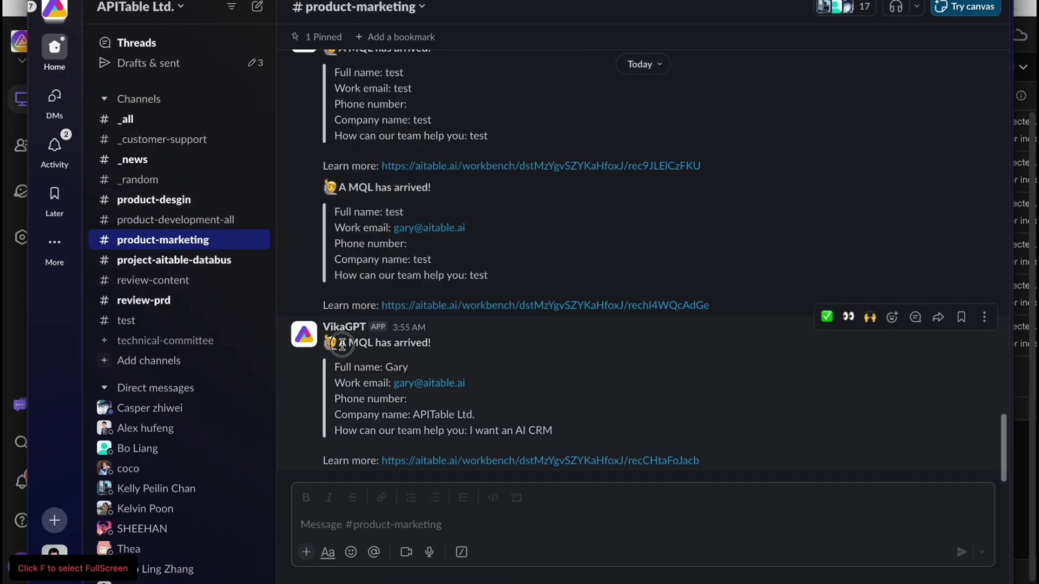
{"action": "left_click_drag", "start_coordinate": [342, 344], "coordinate": [487, 461]}
{"action": "left_click", "coordinate": [469, 463]}
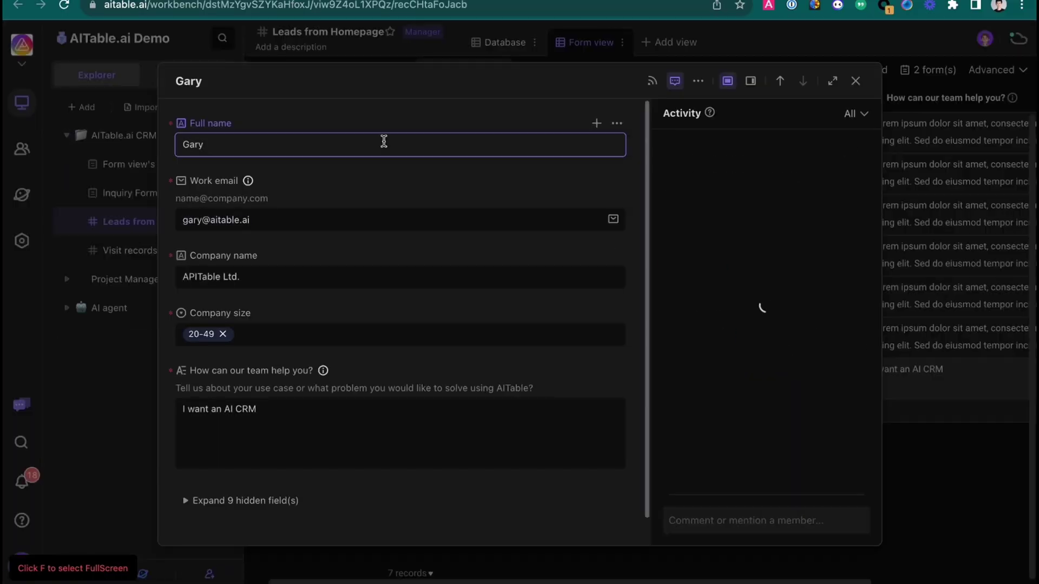
{"action": "scroll", "coordinate": [372, 410], "scroll_direction": "down", "scroll_amount": 1}
{"action": "scroll", "coordinate": [372, 411], "scroll_direction": "up", "scroll_amount": 1}
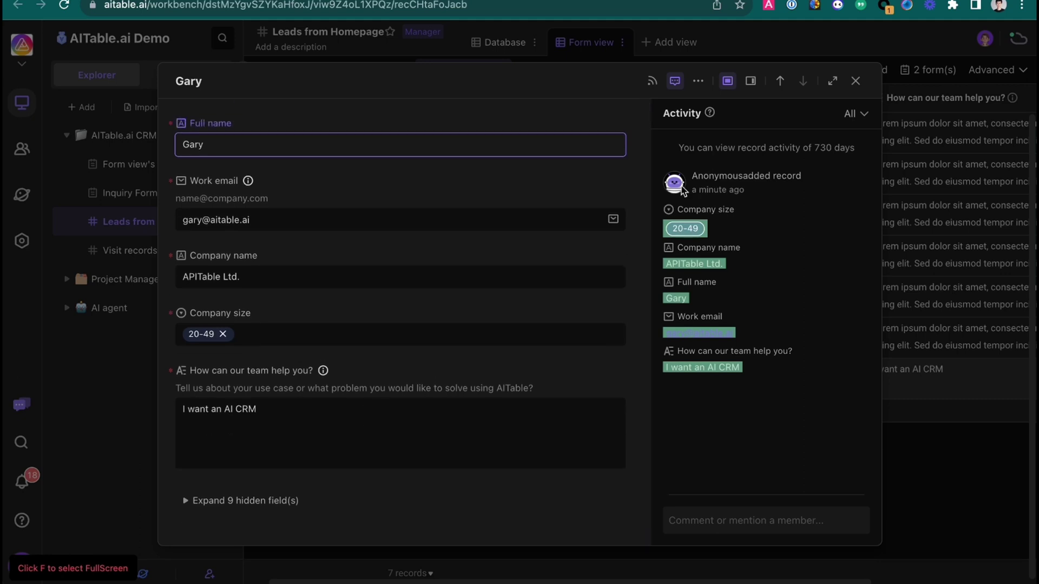
Step: Close the lead record and expand the AI agent folder in the sidebar
{"action": "left_click", "coordinate": [856, 80]}
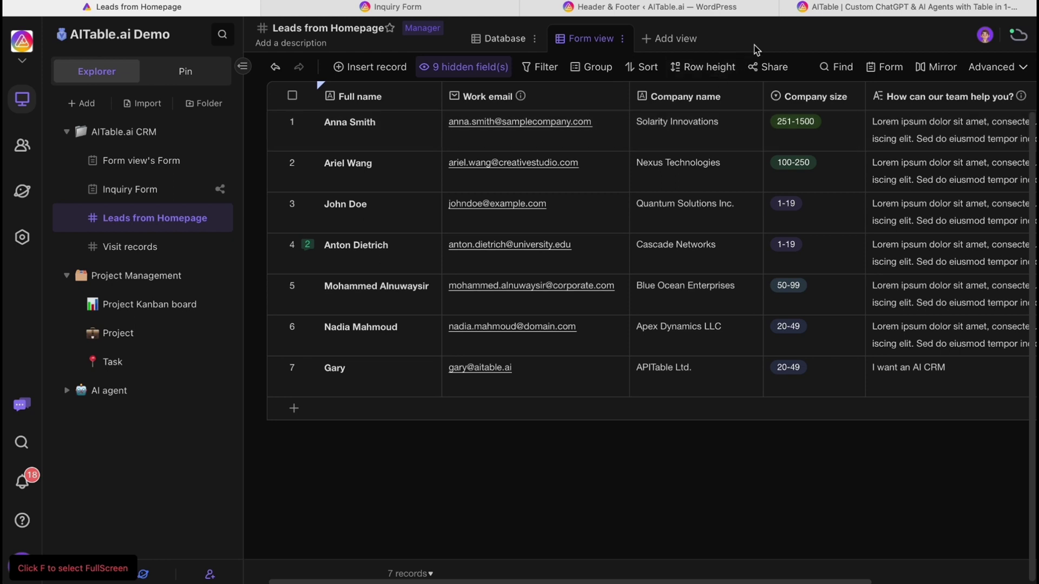
{"action": "mouse_move", "coordinate": [374, 130]}
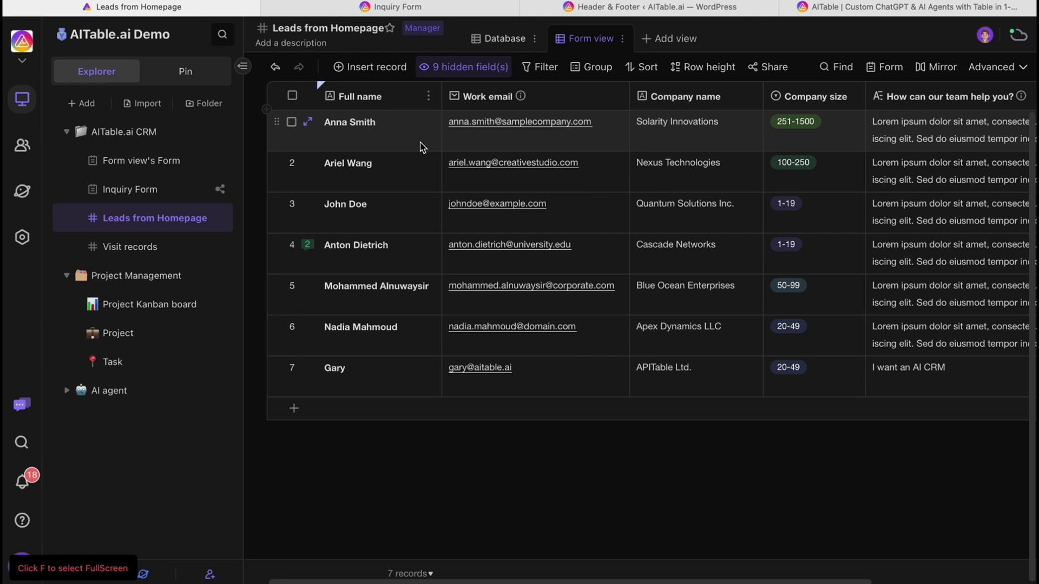
{"action": "left_click", "coordinate": [398, 214]}
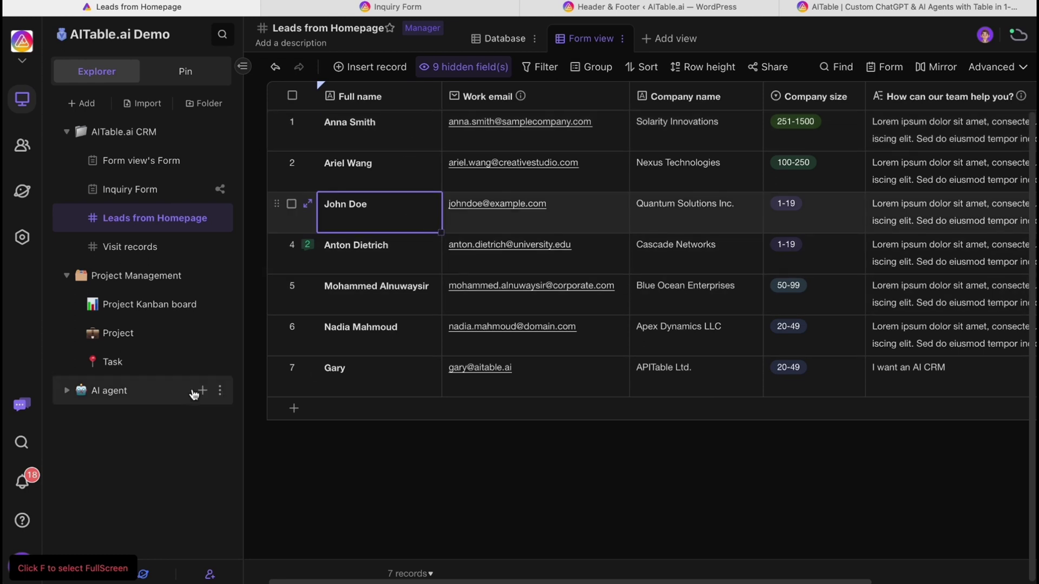
{"action": "left_click", "coordinate": [68, 391]}
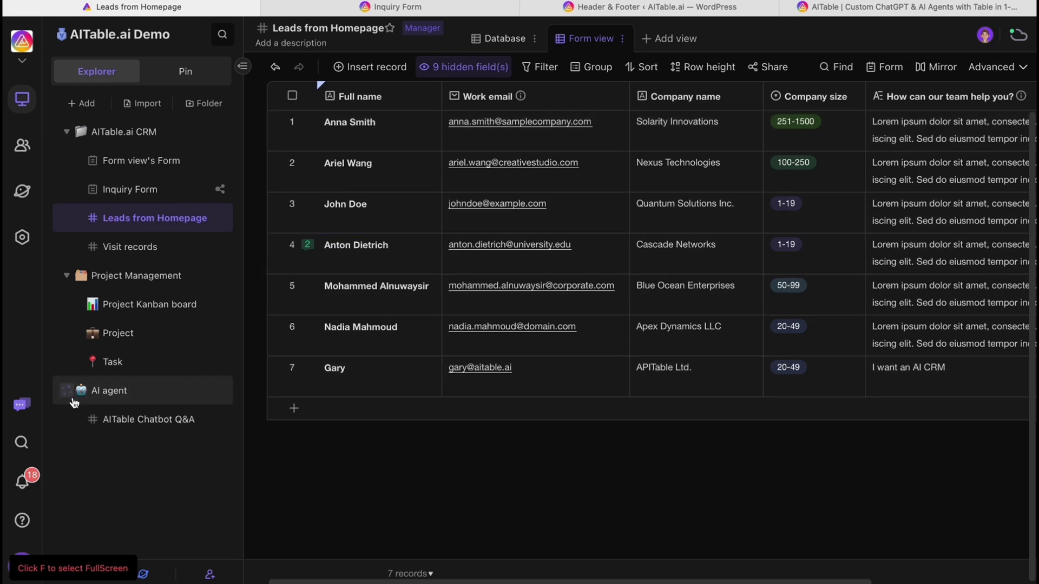
Step: Browse questions and answers in the AITable Chatbot Q&A table
{"action": "left_click", "coordinate": [144, 419]}
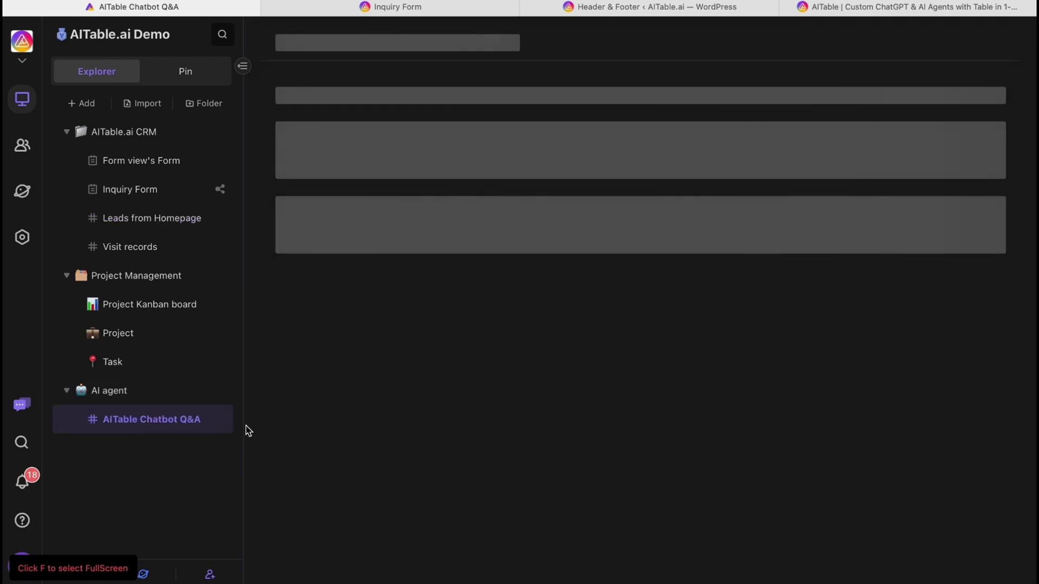
{"action": "left_click", "coordinate": [435, 130]}
{"action": "left_click", "coordinate": [504, 209]}
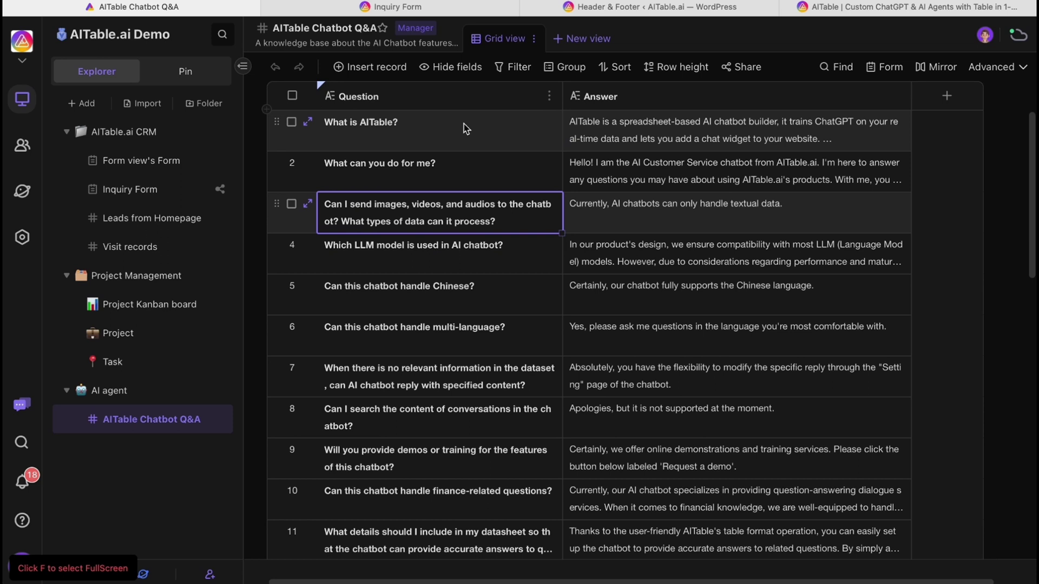
{"action": "left_click", "coordinate": [650, 378]}
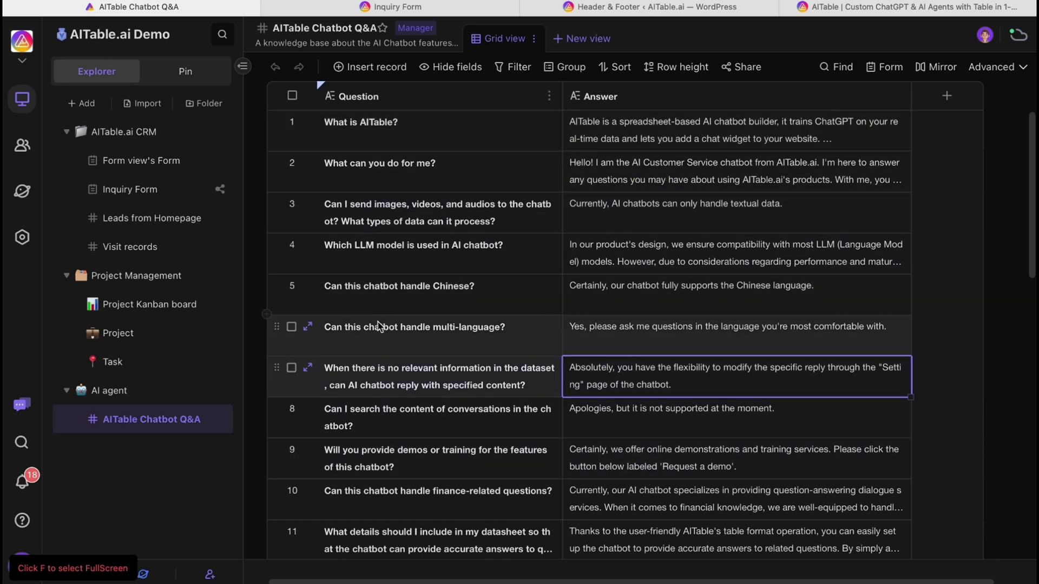
{"action": "key", "text": "Escape"}
Step: Bring up the AI agent folder's options for adding a new item
{"action": "left_click", "coordinate": [181, 394]}
{"action": "left_click", "coordinate": [203, 391]}
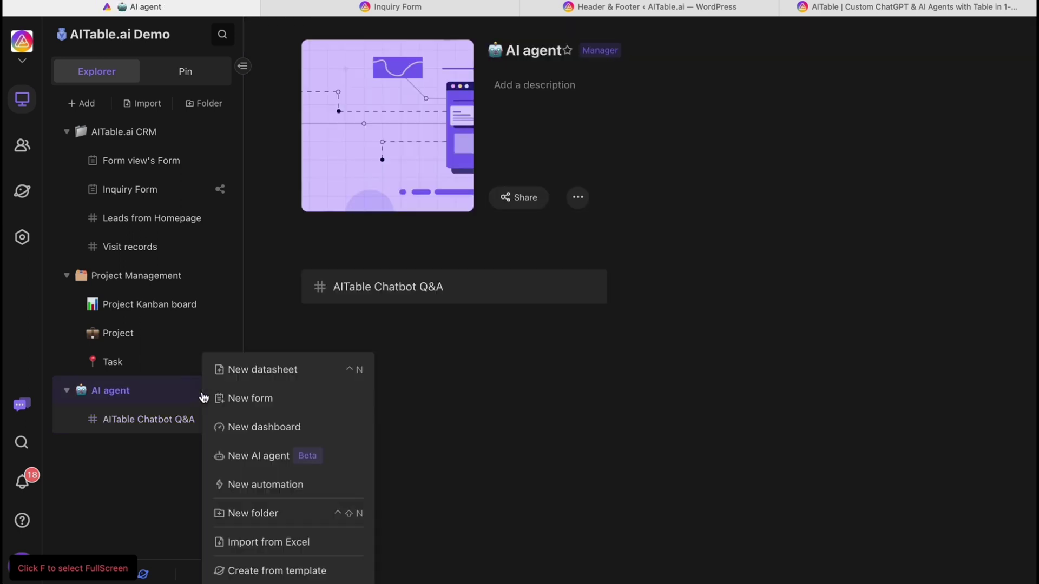
Step: Create a new AI agent of the Q&A type
{"action": "left_click", "coordinate": [258, 456]}
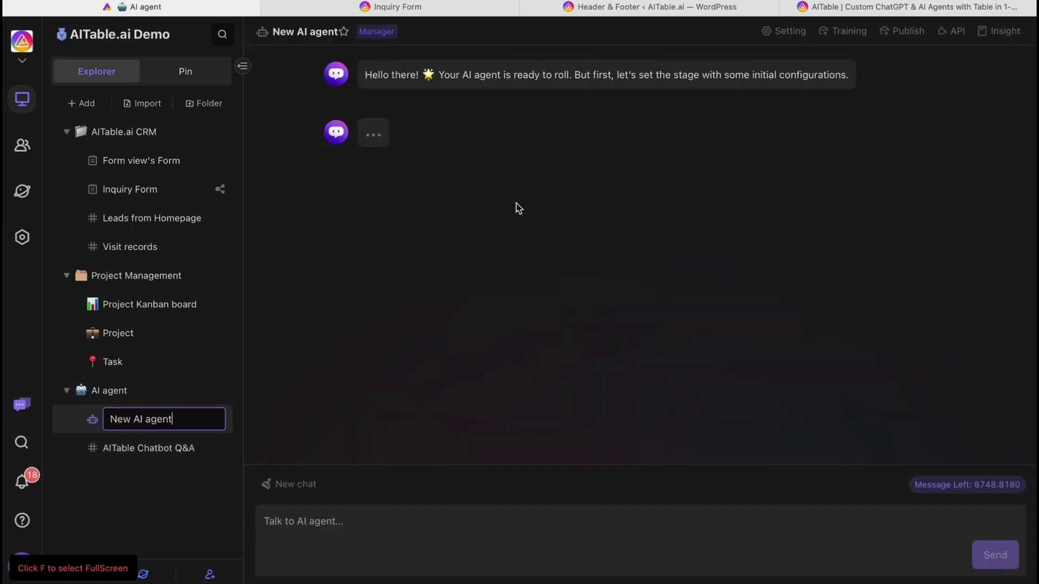
{"action": "left_click", "coordinate": [568, 236]}
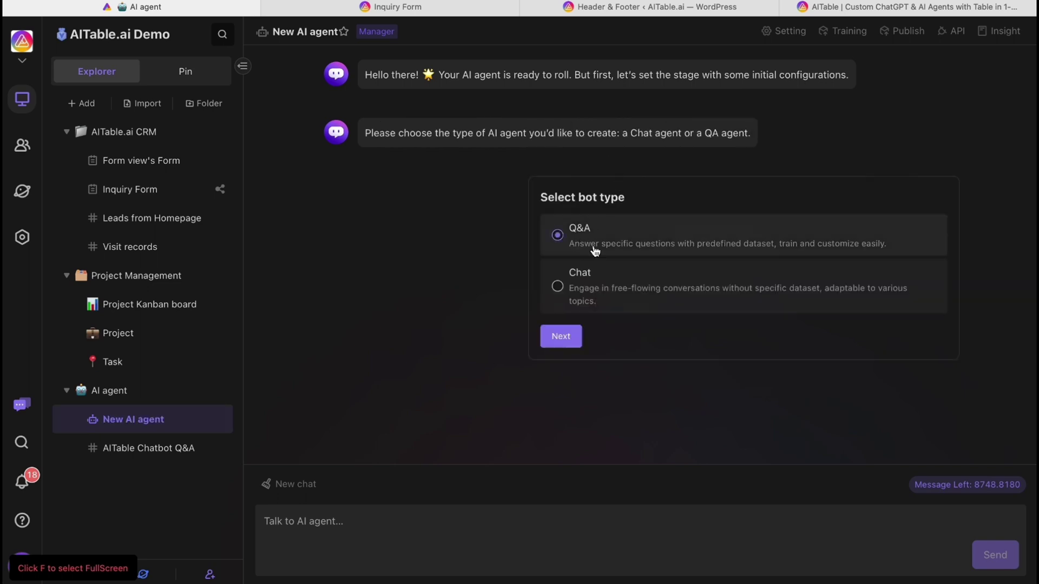
{"action": "left_click", "coordinate": [561, 336]}
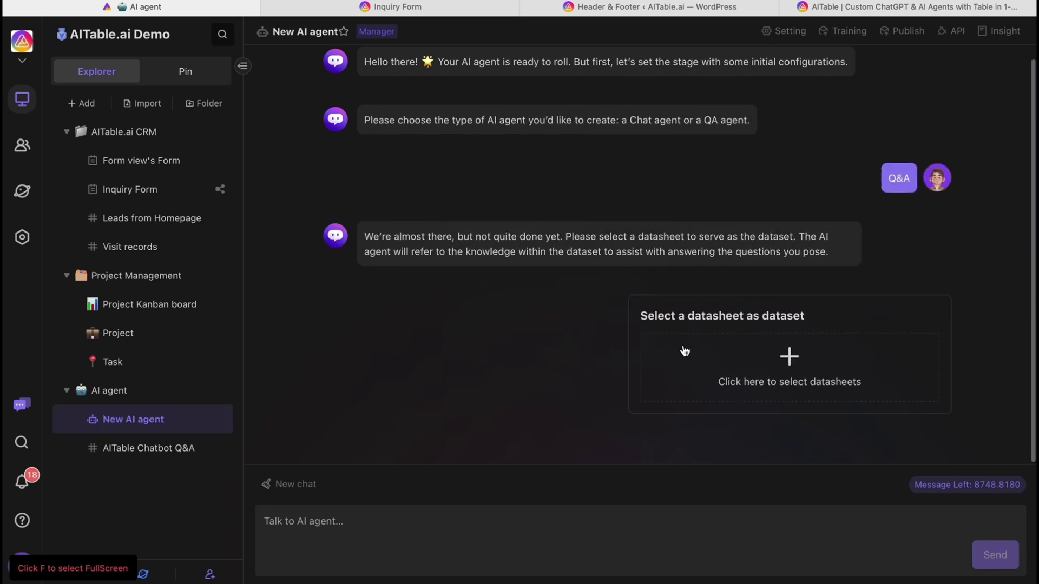
Step: Set the AITable Chatbot Q&A datasheet as the agent's training dataset
{"action": "left_click", "coordinate": [762, 377]}
{"action": "left_click", "coordinate": [458, 247]}
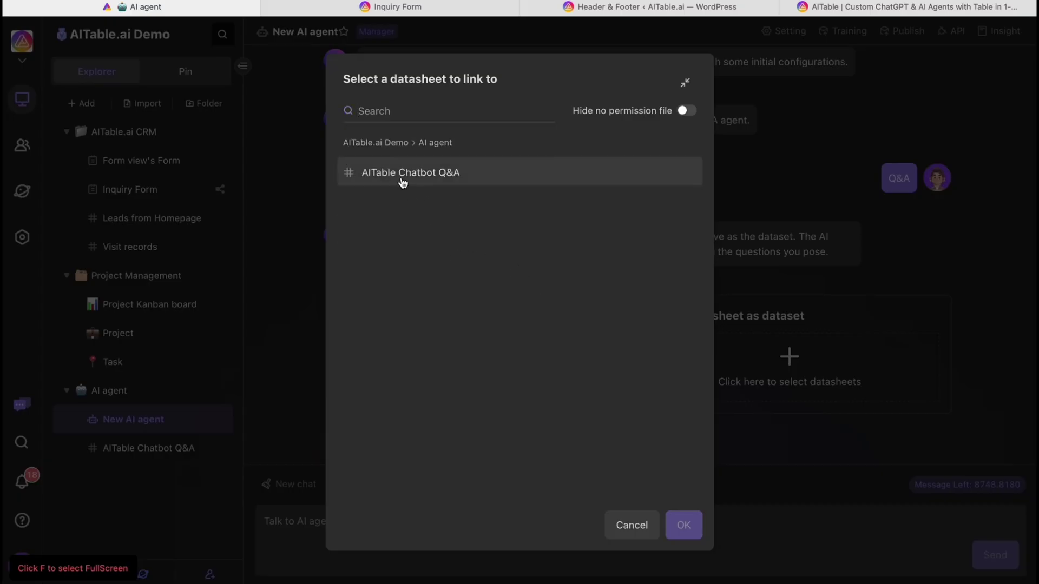
{"action": "left_click", "coordinate": [445, 182]}
{"action": "left_click", "coordinate": [684, 527]}
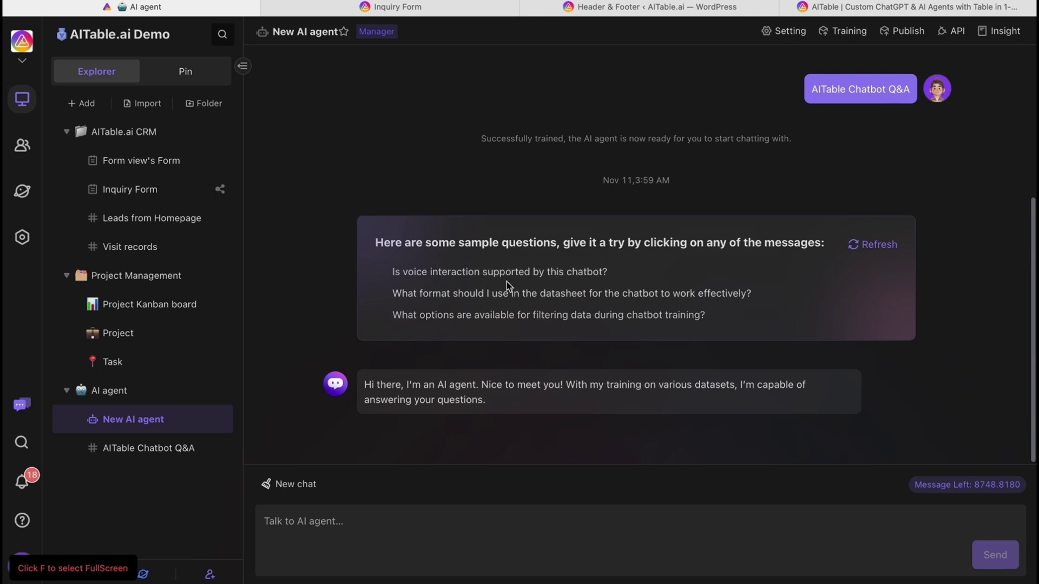
Step: Ask the agent 'what is aitable?' in the chat
{"action": "left_click", "coordinate": [374, 536]}
{"action": "type", "text": "waht"}
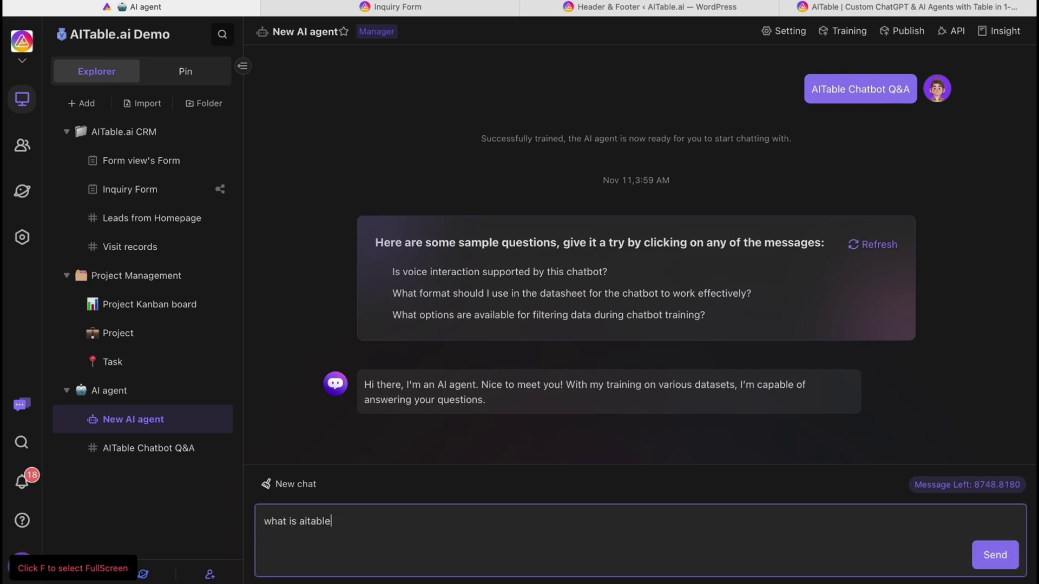
{"action": "key", "text": "Return"}
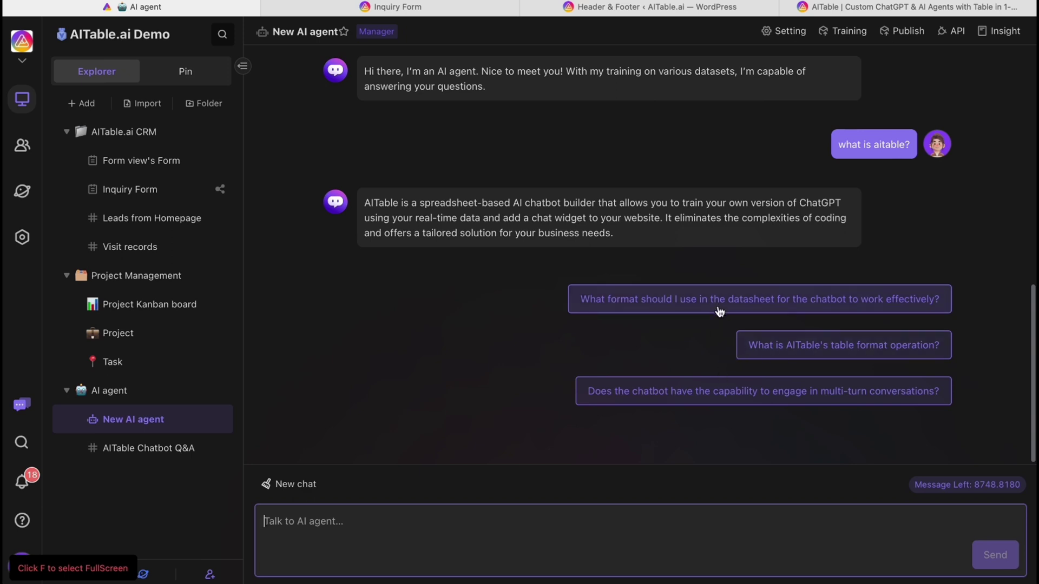
Step: Enable 'Using form to collect information' with the Inquiry Form linked, and save the settings
{"action": "left_click", "coordinate": [784, 33]}
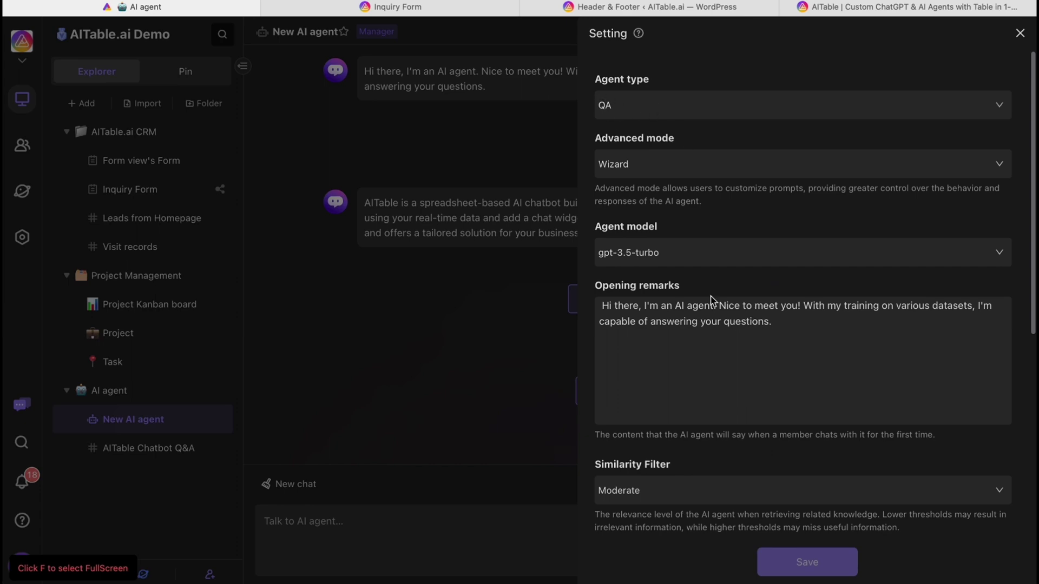
{"action": "scroll", "coordinate": [711, 301], "scroll_direction": "down", "scroll_amount": 1}
{"action": "scroll", "coordinate": [711, 300], "scroll_direction": "down", "scroll_amount": 4}
{"action": "scroll", "coordinate": [711, 300], "scroll_direction": "down", "scroll_amount": 3}
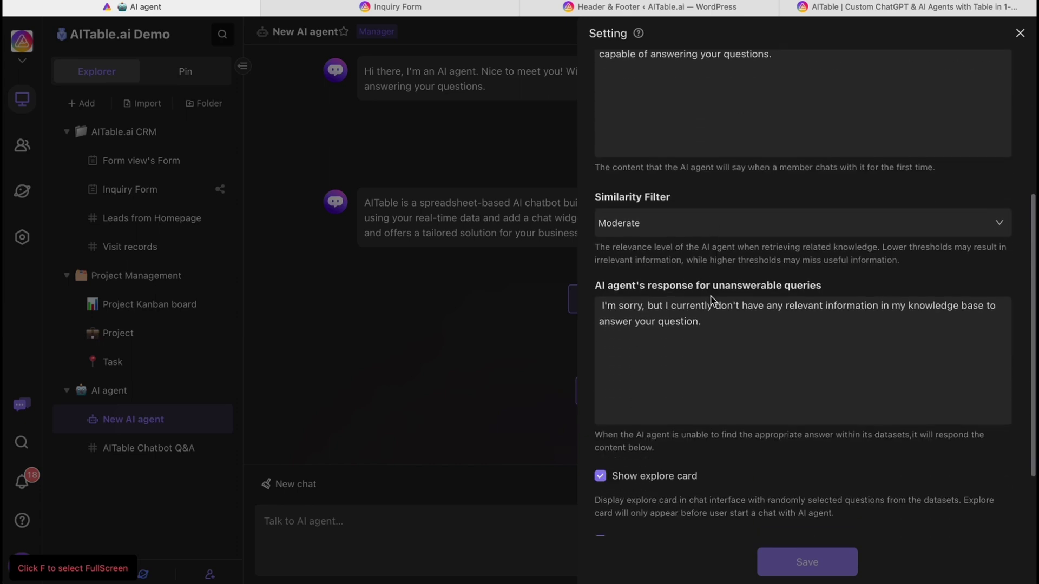
{"action": "scroll", "coordinate": [649, 301], "scroll_direction": "down", "scroll_amount": 3}
{"action": "scroll", "coordinate": [640, 431], "scroll_direction": "down", "scroll_amount": 2}
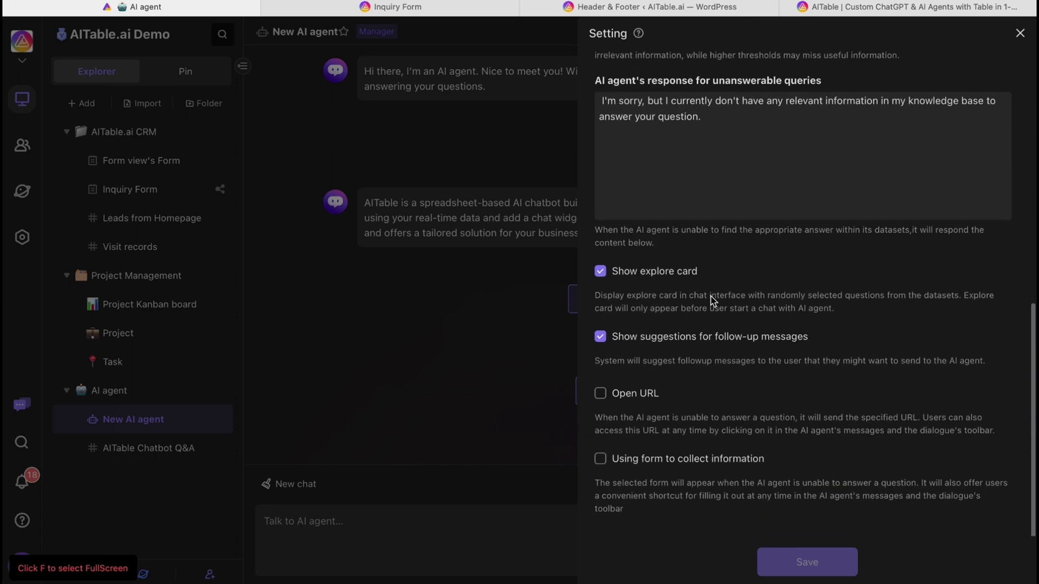
{"action": "left_click", "coordinate": [600, 460]}
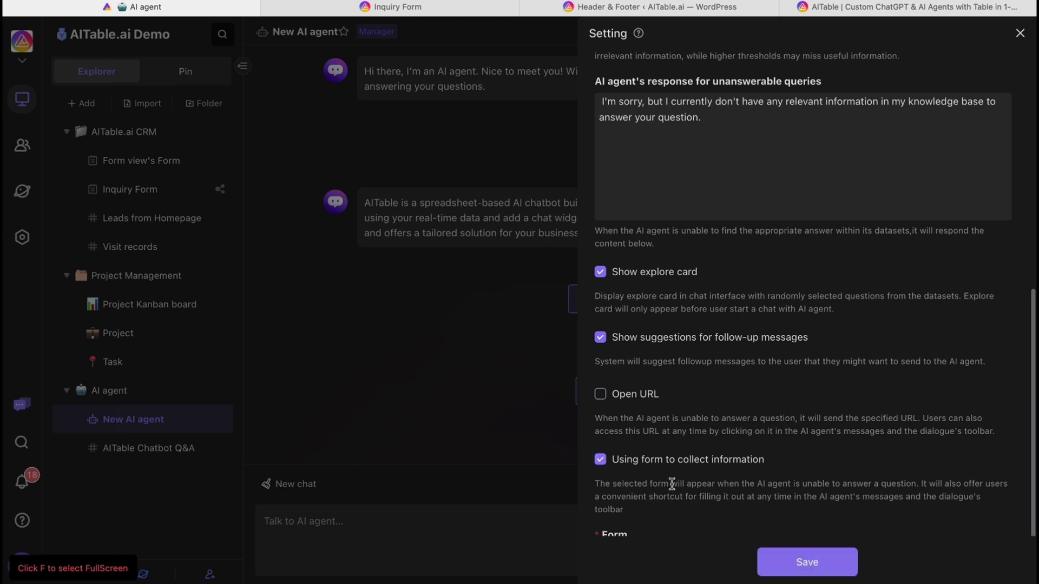
{"action": "scroll", "coordinate": [641, 519], "scroll_direction": "down", "scroll_amount": 2}
{"action": "left_click", "coordinate": [666, 560]}
{"action": "left_click", "coordinate": [488, 181]}
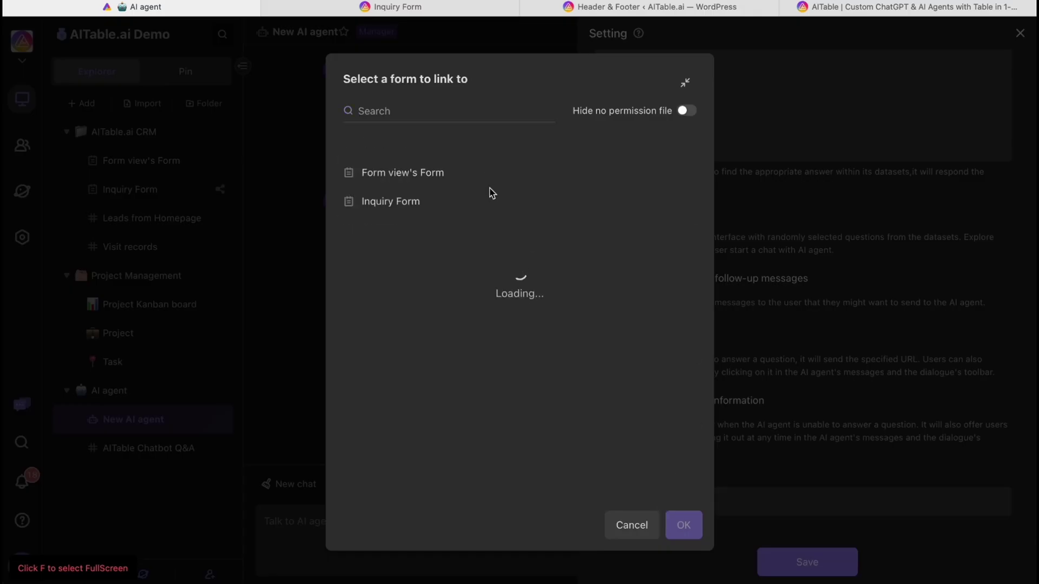
{"action": "left_click", "coordinate": [408, 209]}
{"action": "left_click", "coordinate": [684, 524]}
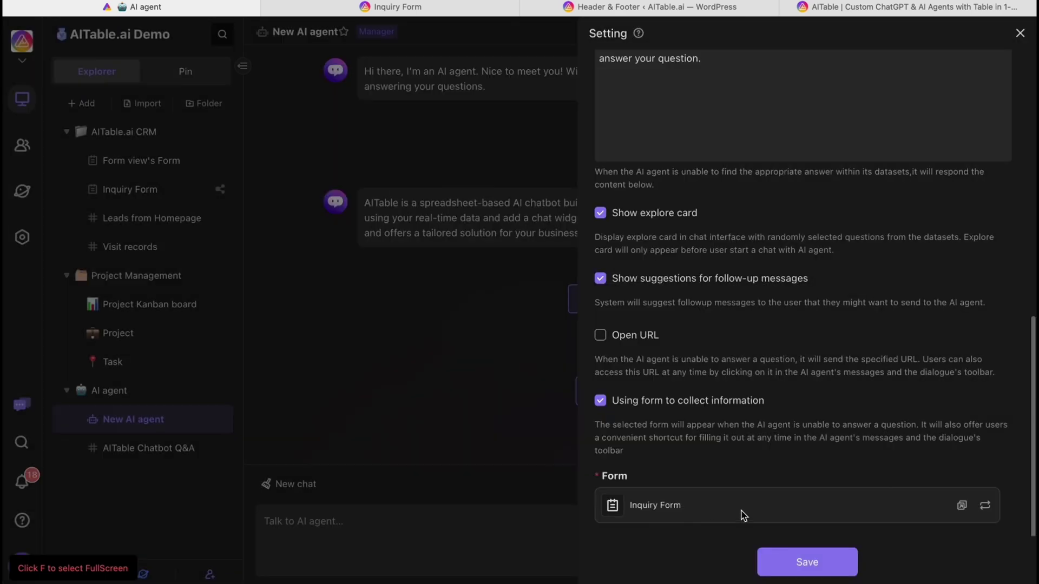
{"action": "left_click", "coordinate": [811, 568]}
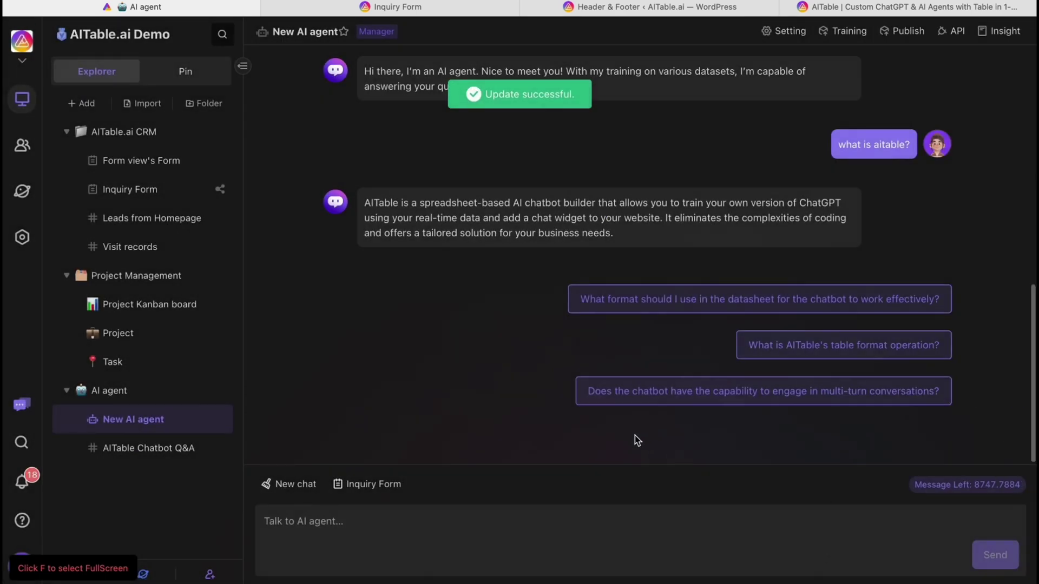
Step: Start the Inquiry Form inside the agent chat
{"action": "left_click", "coordinate": [370, 487]}
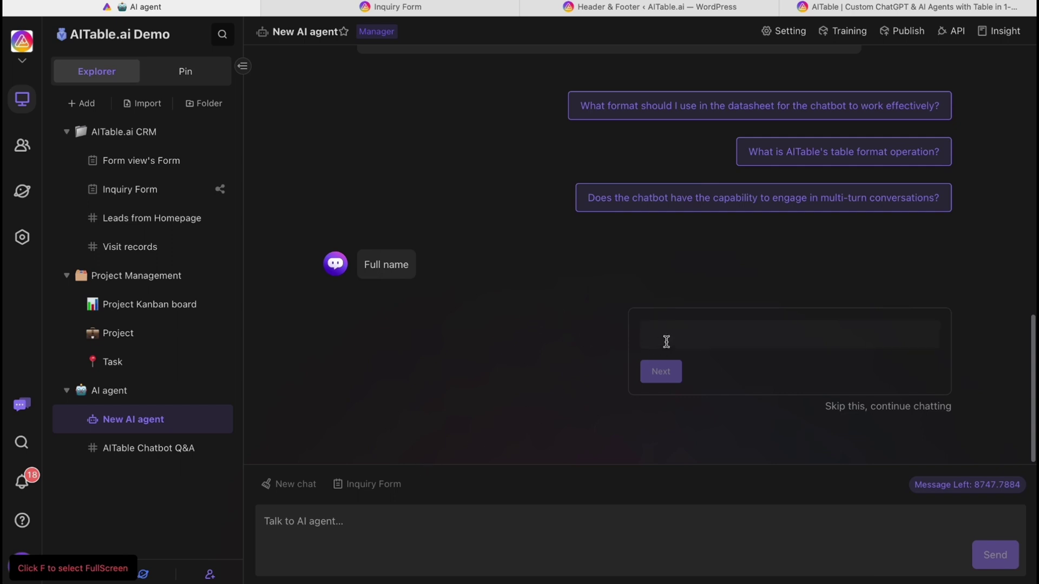
{"action": "left_click", "coordinate": [517, 317]}
Step: Publish the agent so anyone can chat and copy its website embed script
{"action": "left_click", "coordinate": [902, 32]}
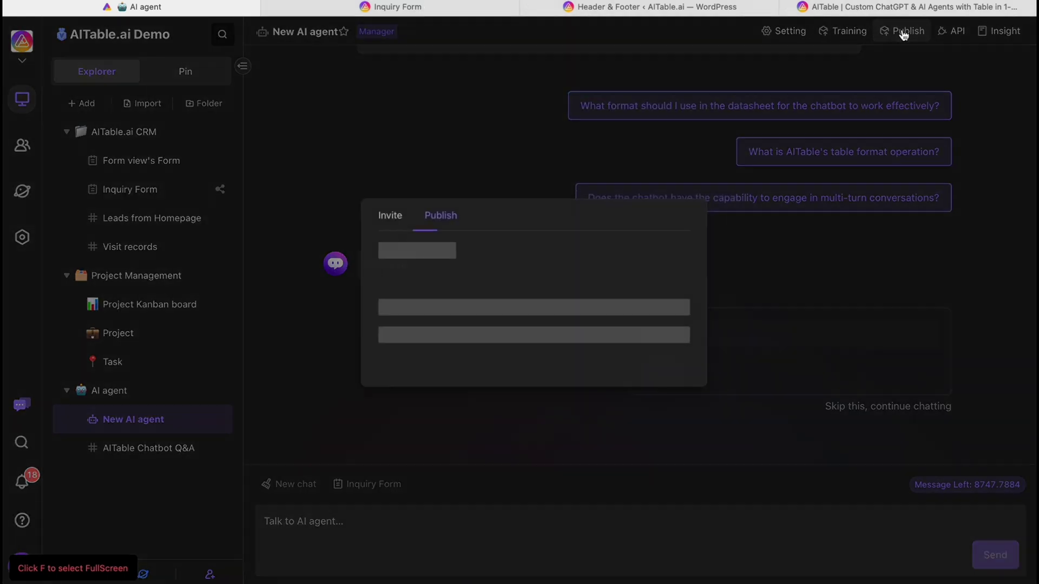
{"action": "left_click", "coordinate": [499, 374]}
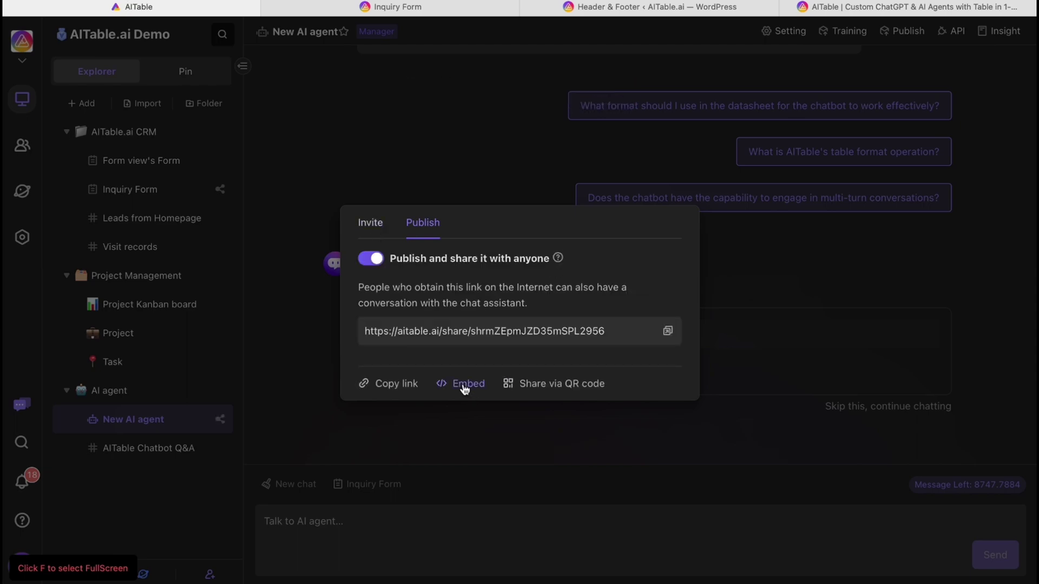
{"action": "left_click", "coordinate": [464, 383]}
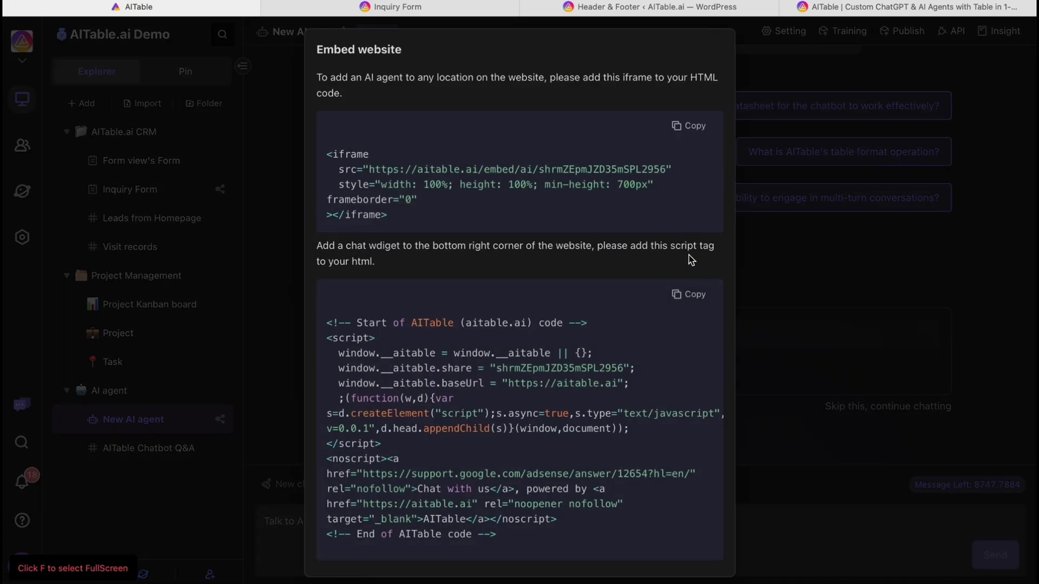
{"action": "left_click", "coordinate": [771, 79]}
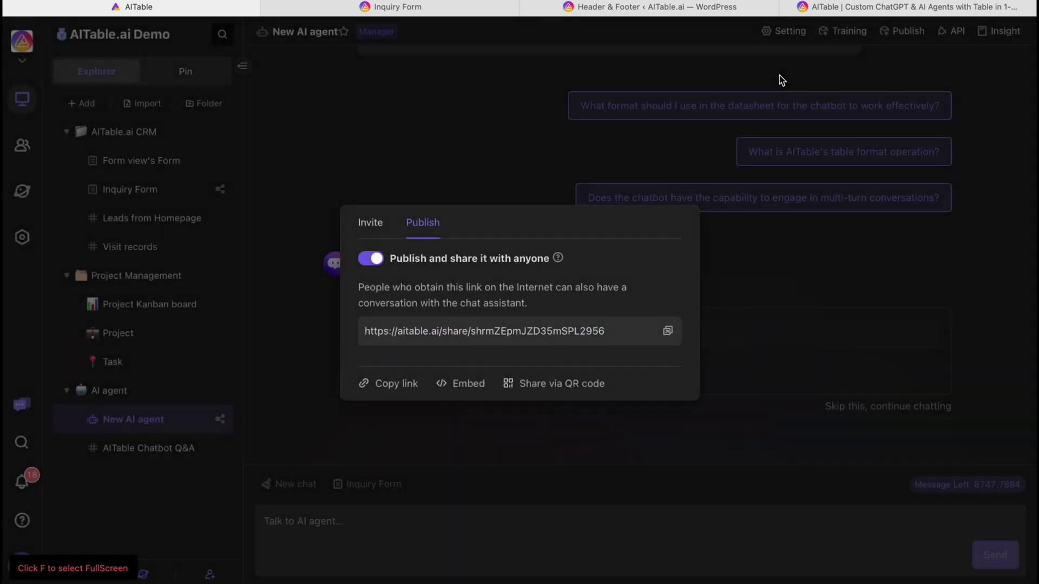
{"action": "left_click", "coordinate": [679, 79]}
Step: Paste the chat widget script into the WordPress footer code
{"action": "left_click", "coordinate": [654, 8]}
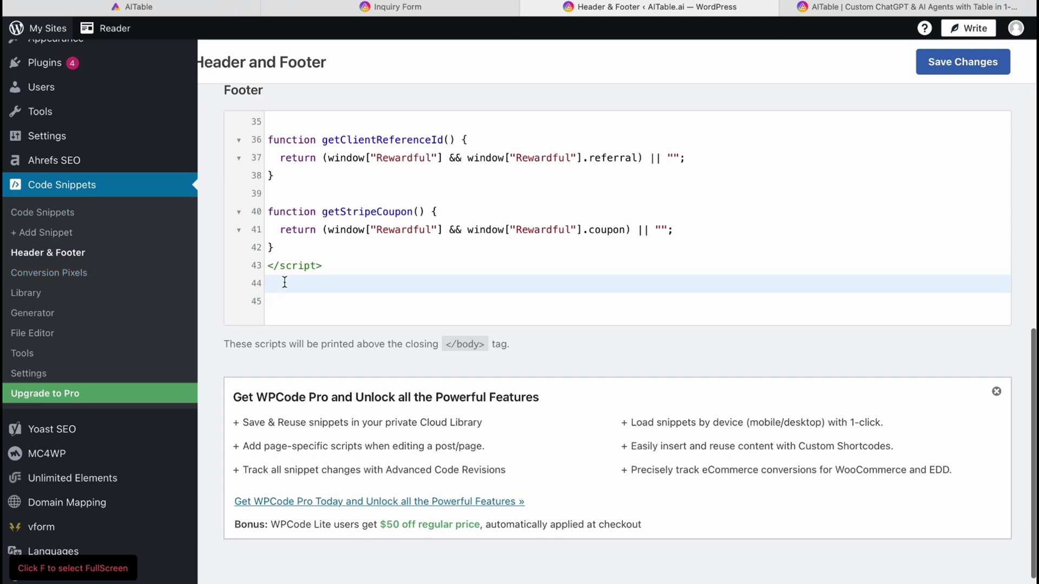
{"action": "key", "text": "ctrl+v"}
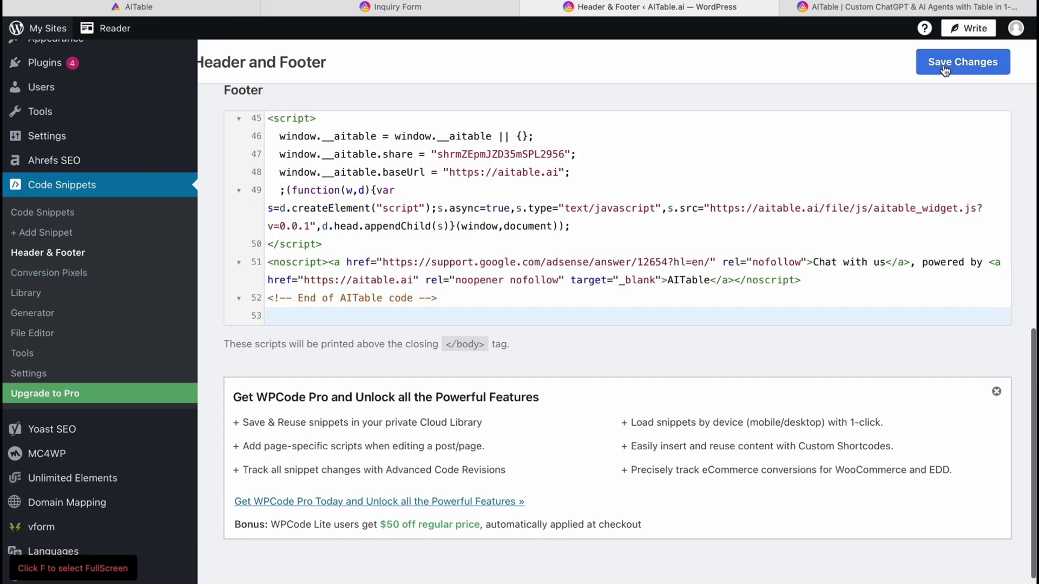
Step: Start a fresh conversation in the website chat widget and ask 'what is aitable?'
{"action": "left_click", "coordinate": [832, 10]}
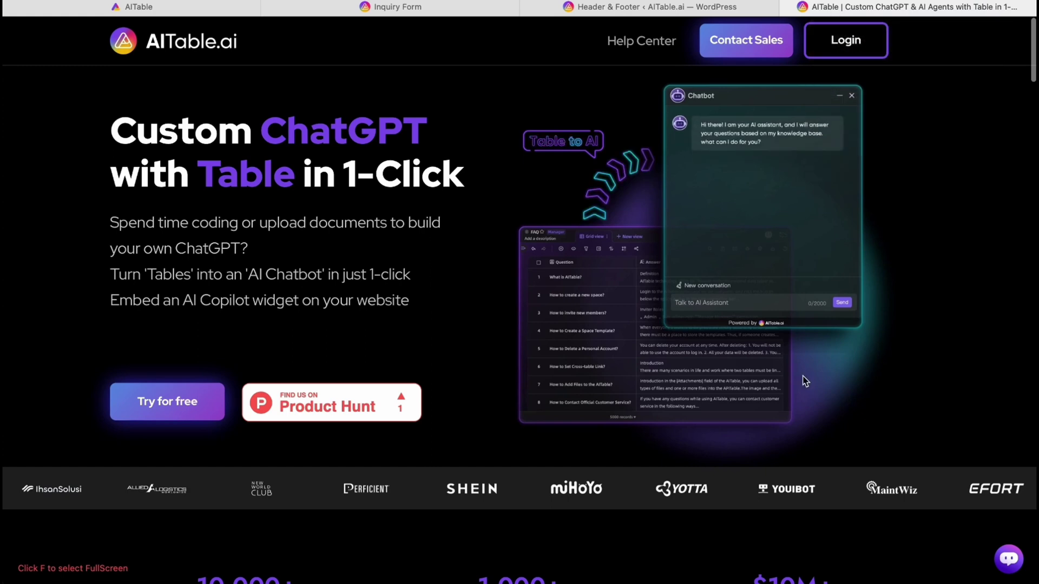
{"action": "left_click", "coordinate": [1009, 561]}
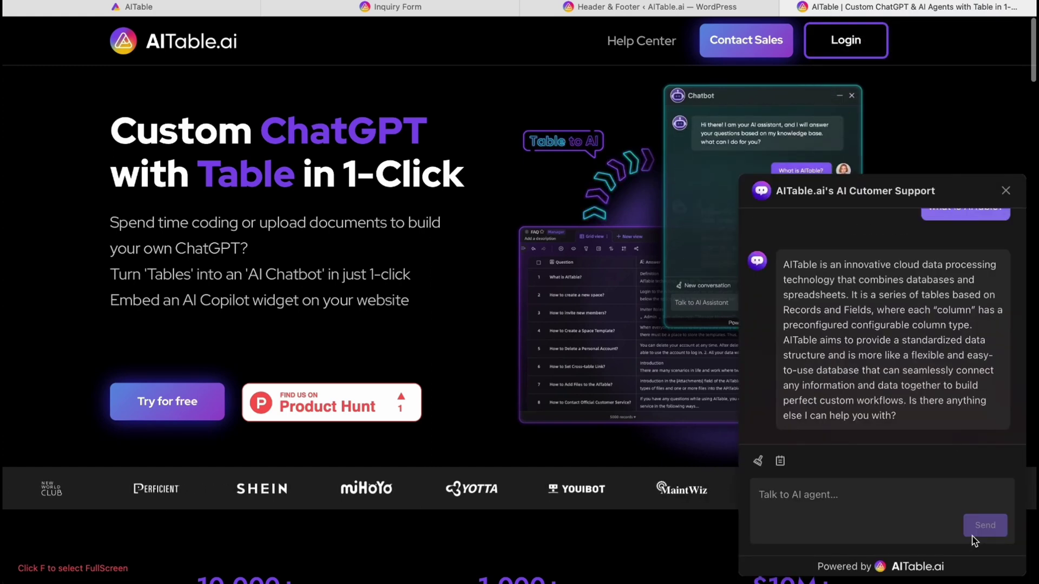
{"action": "left_click", "coordinate": [757, 461]}
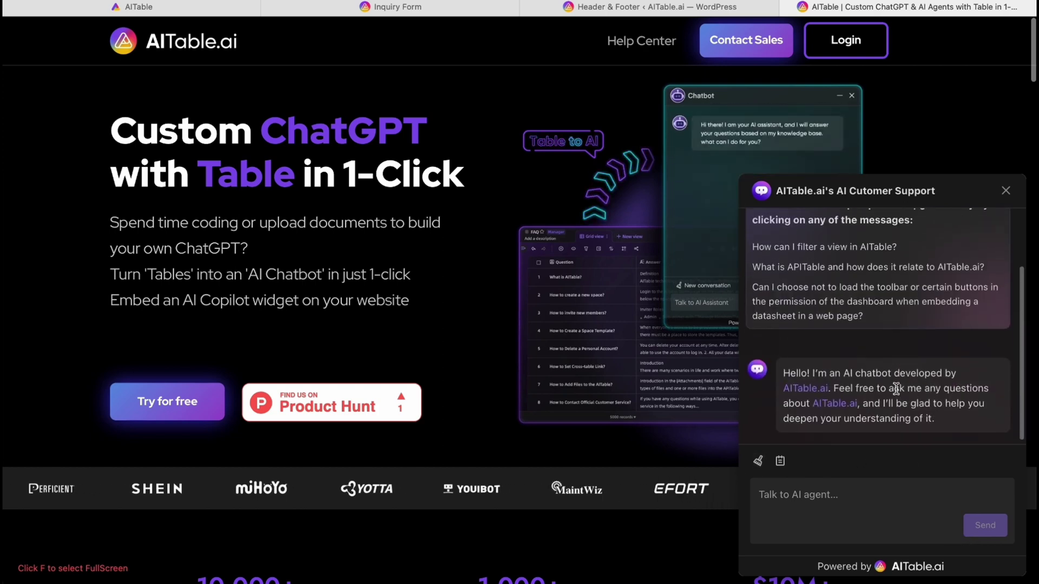
{"action": "left_click", "coordinate": [800, 495]}
{"action": "type", "text": "wha"}
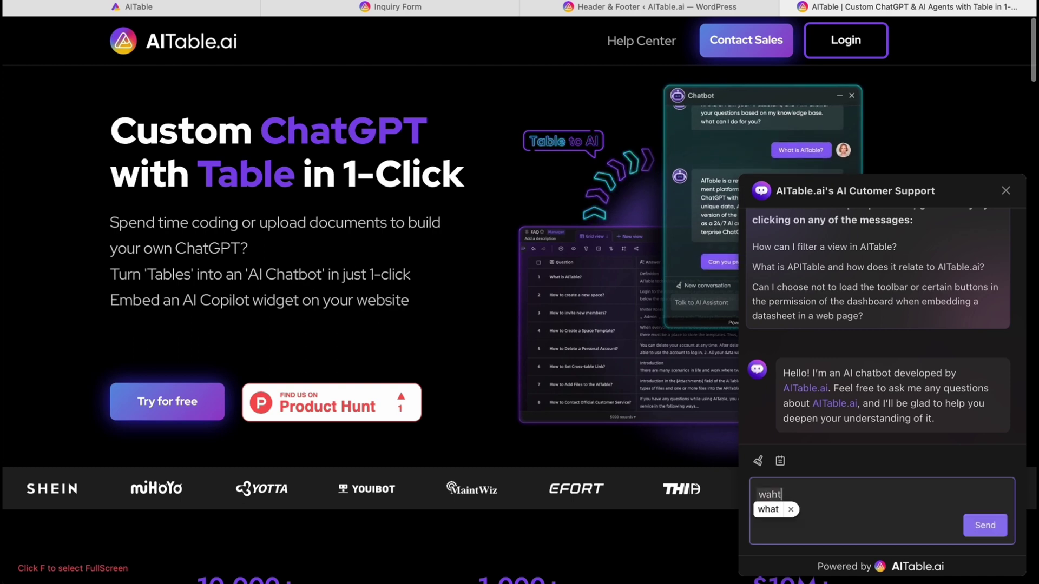
{"action": "type", "text": "t i"}
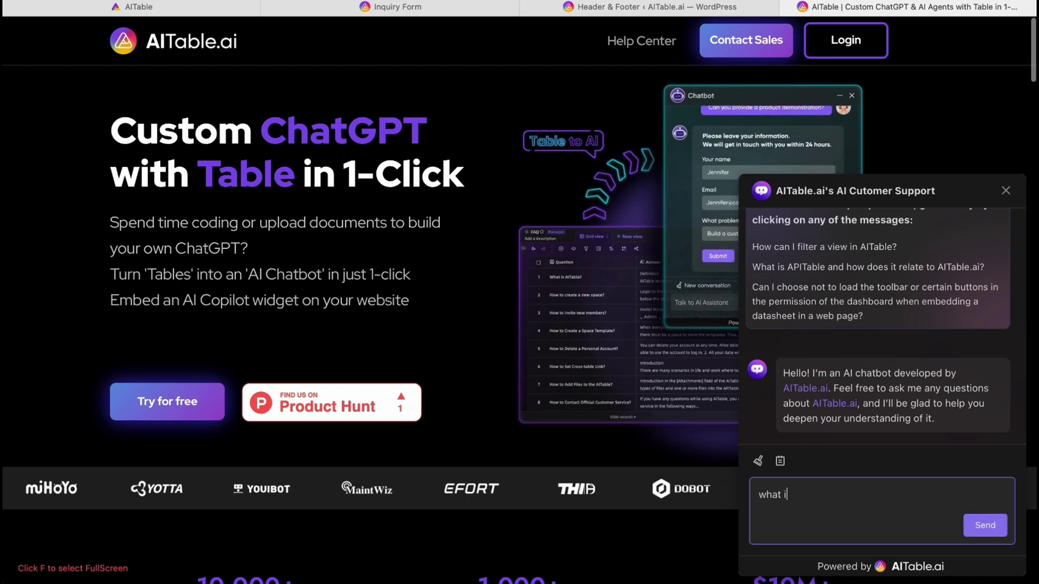
{"action": "type", "text": "s aitable?"}
{"action": "key", "text": "Return"}
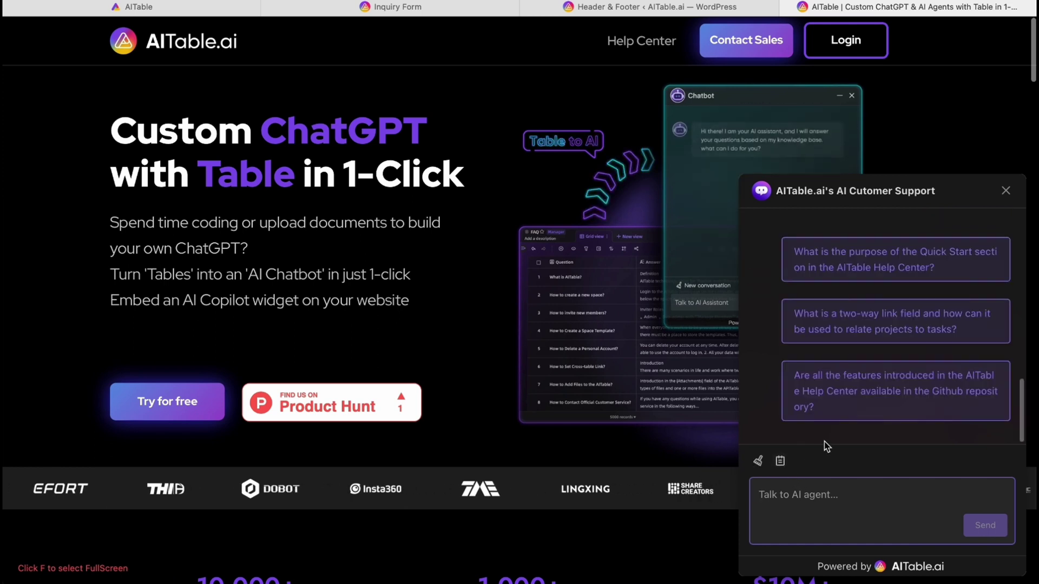
Step: Start the Contact Us form in the chat and submit Gary's full name, work email and phone number
{"action": "left_click", "coordinate": [781, 463]}
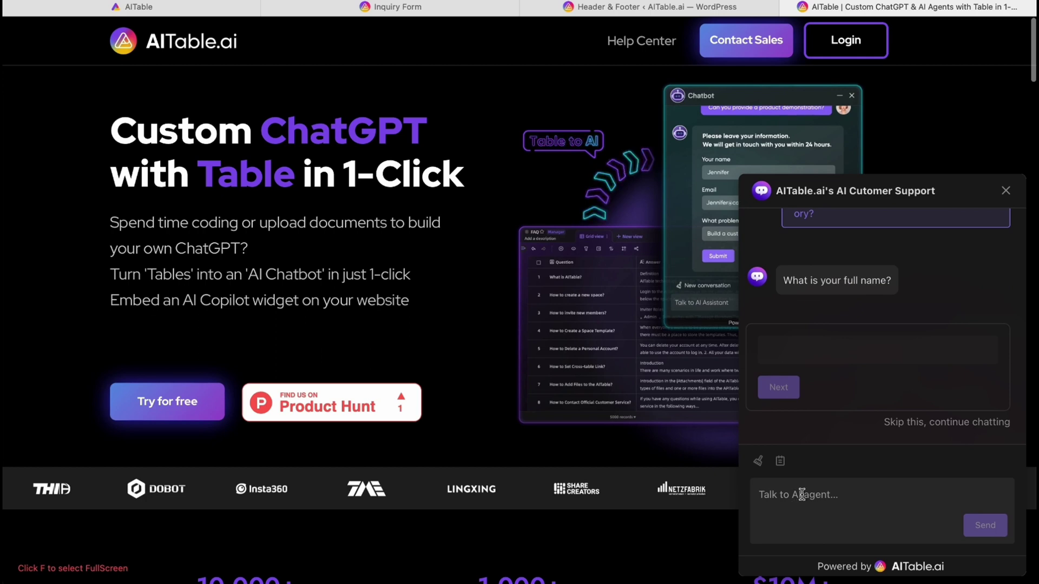
{"action": "left_click", "coordinate": [808, 356]}
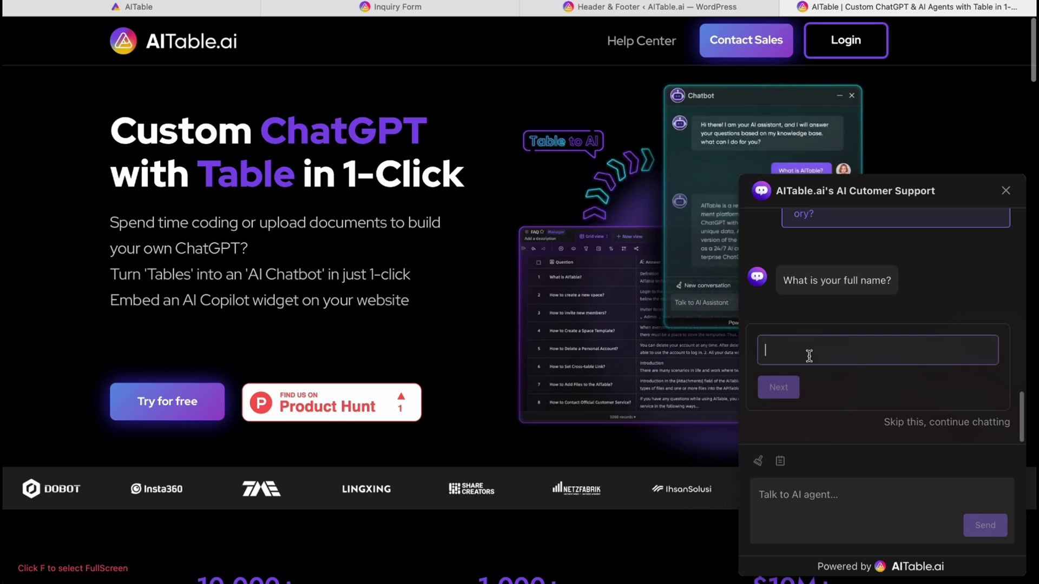
{"action": "type", "text": "Gary"}
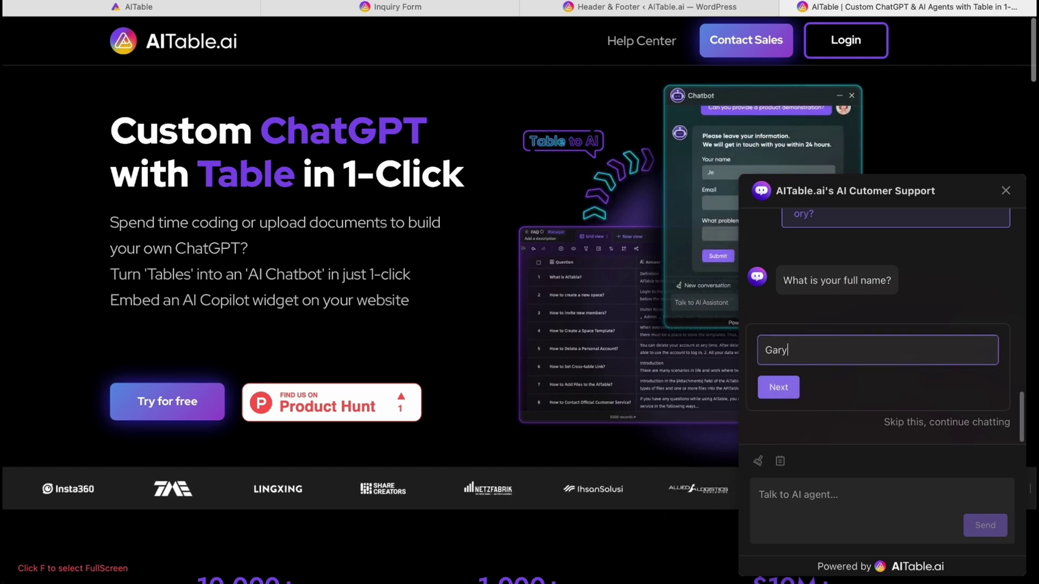
{"action": "left_click", "coordinate": [799, 385]}
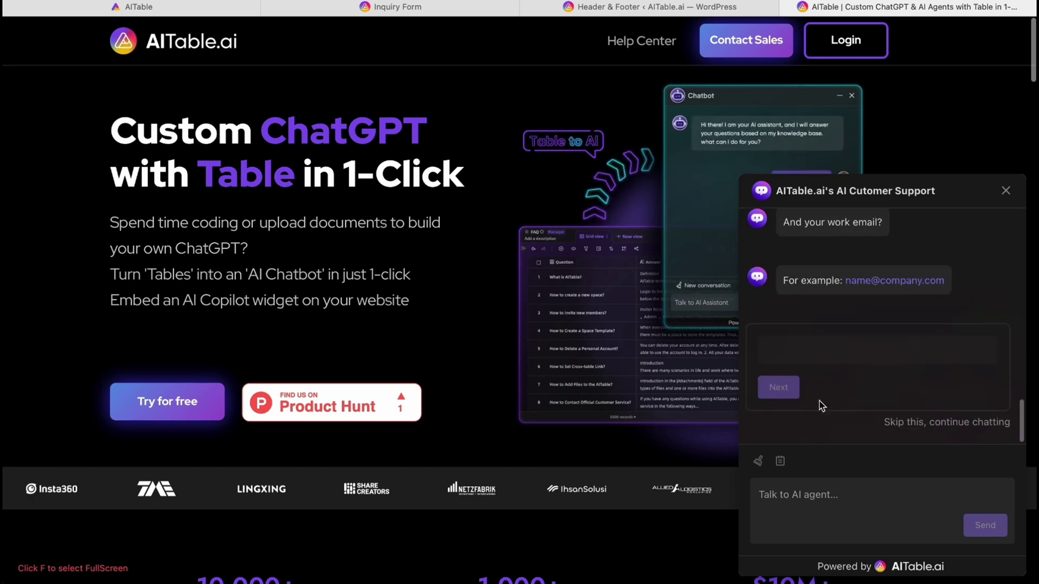
{"action": "left_click", "coordinate": [811, 350]}
{"action": "key", "text": "Return"}
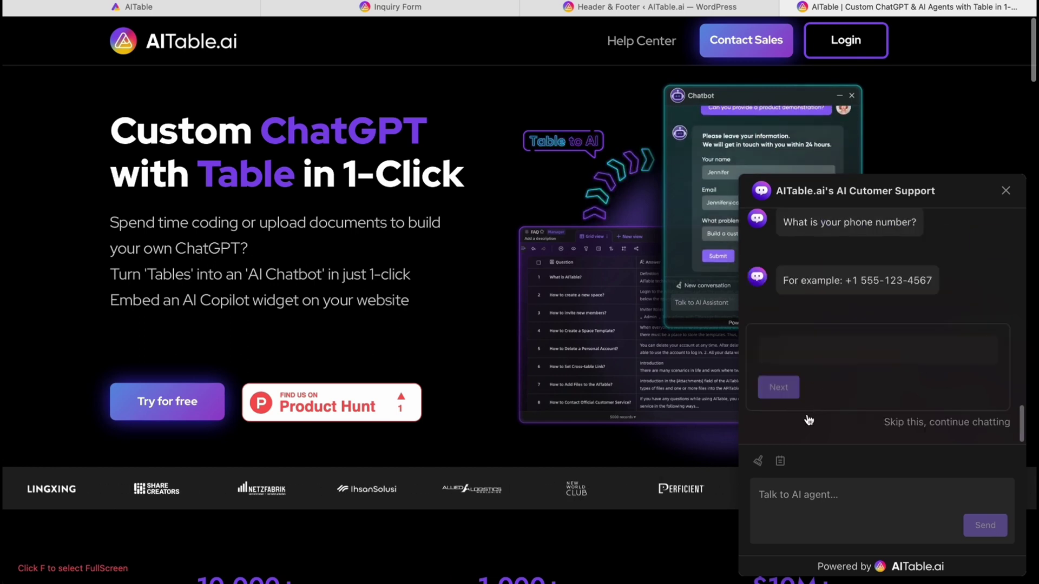
{"action": "left_click", "coordinate": [802, 360]}
{"action": "type", "text": "12345678"}
{"action": "left_click", "coordinate": [779, 388]}
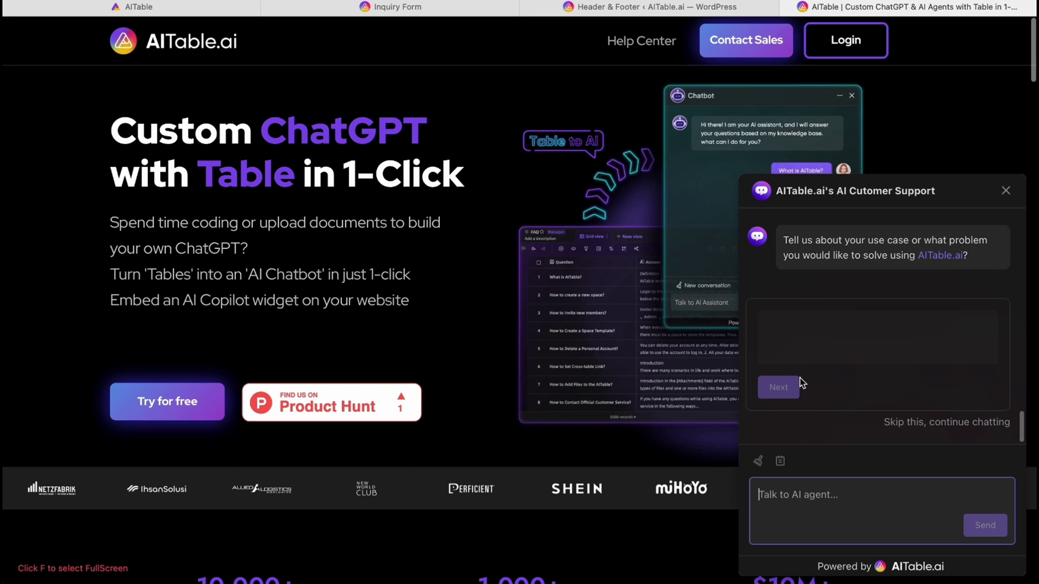
Step: Submit the AI CRM use case and company website answers, then close the chat panel
{"action": "left_click", "coordinate": [798, 340]}
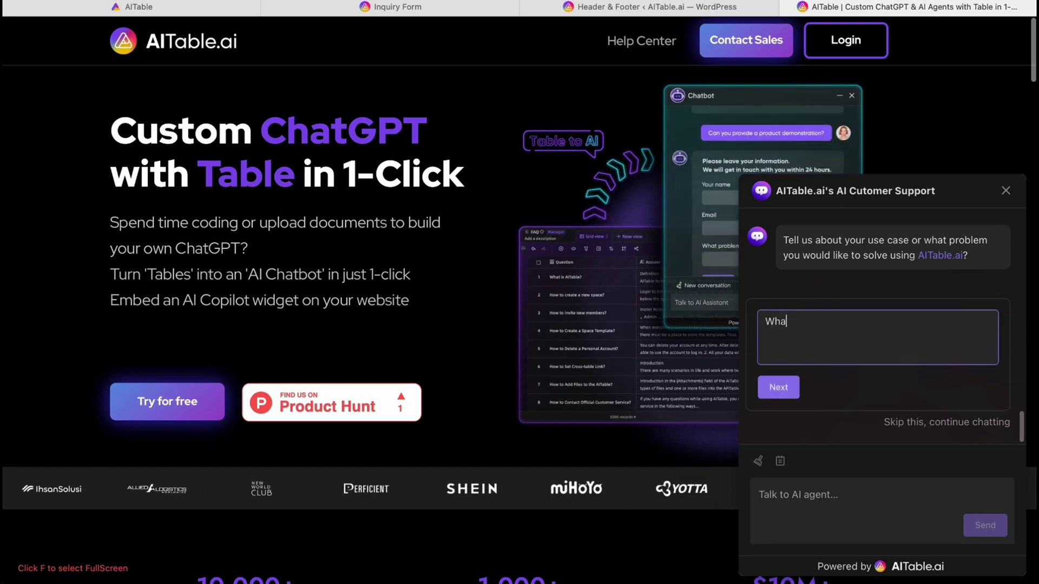
{"action": "type", "text": "I want an AI"}
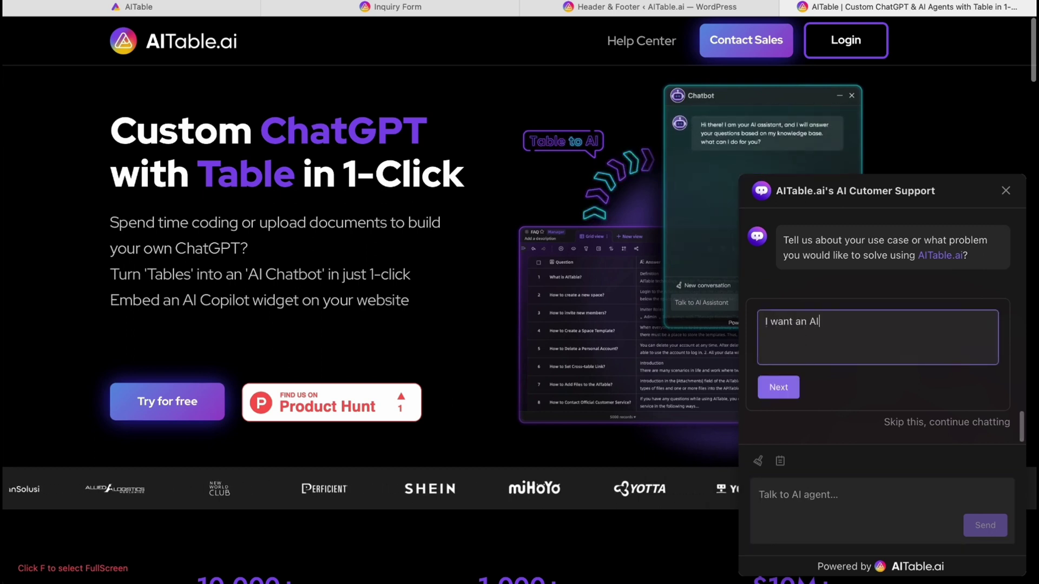
{"action": "type", "text": " CRM"}
{"action": "left_click", "coordinate": [776, 393]}
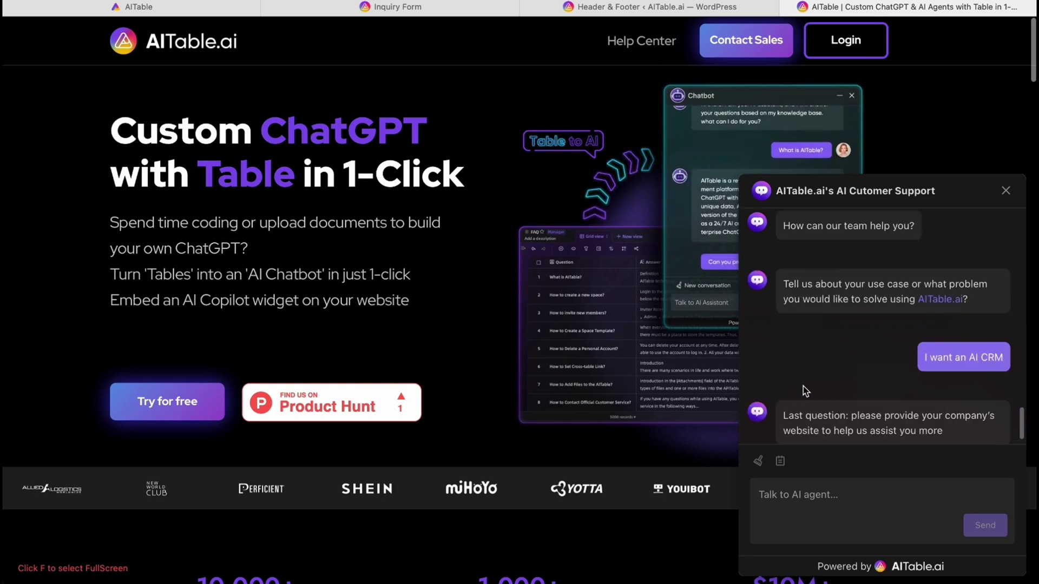
{"action": "left_click", "coordinate": [806, 354]}
{"action": "type", "text": "aitab"}
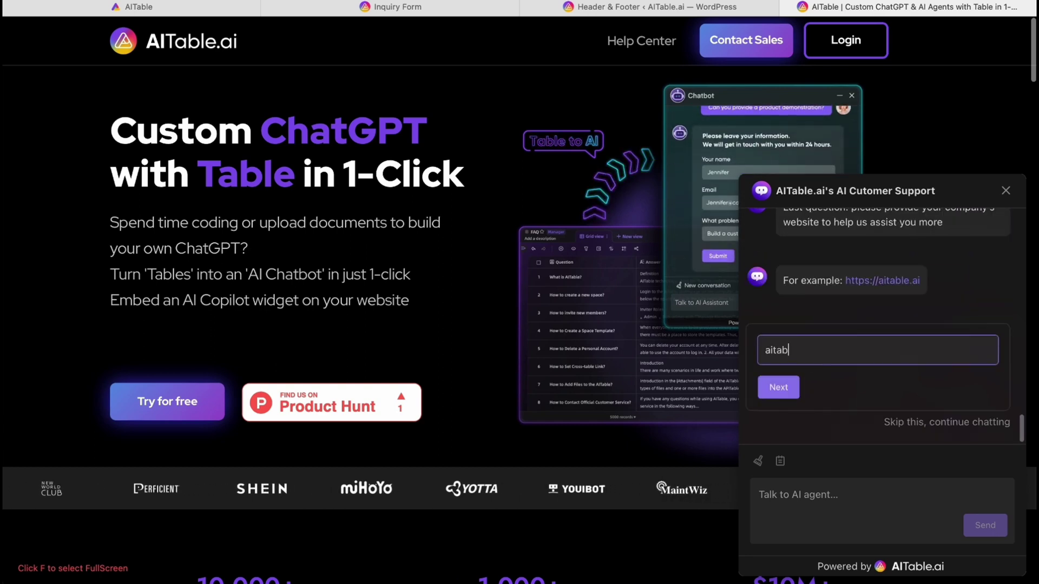
{"action": "type", "text": "le.ai"}
{"action": "left_click", "coordinate": [781, 387]}
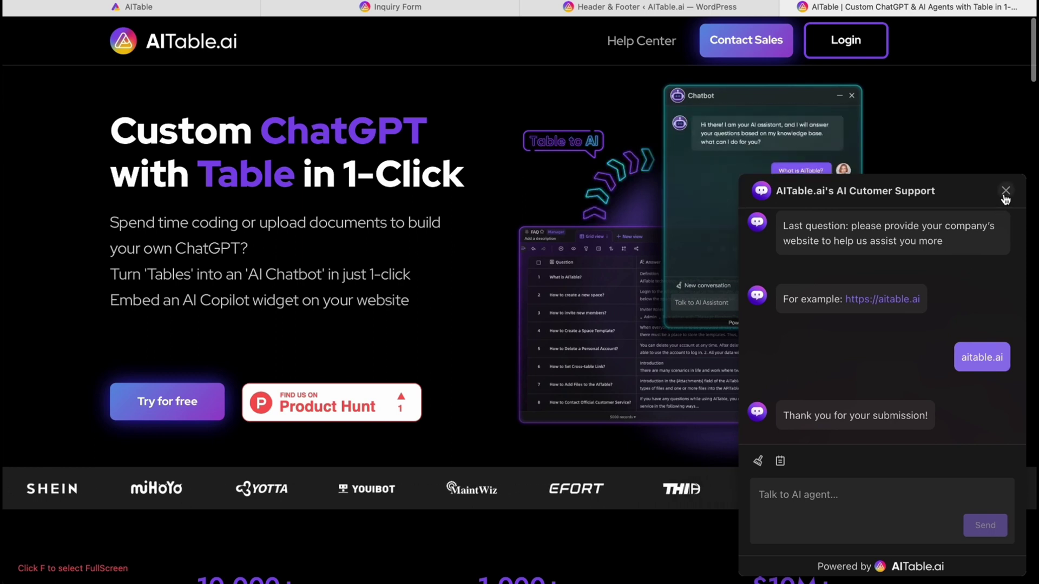
{"action": "left_click", "coordinate": [1005, 192]}
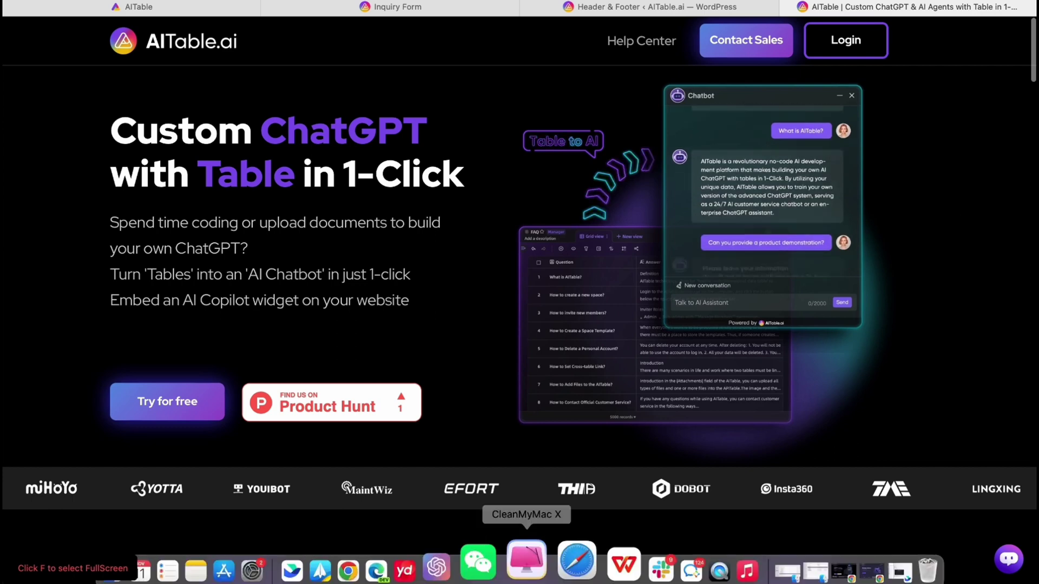
{"action": "left_click", "coordinate": [618, 556]}
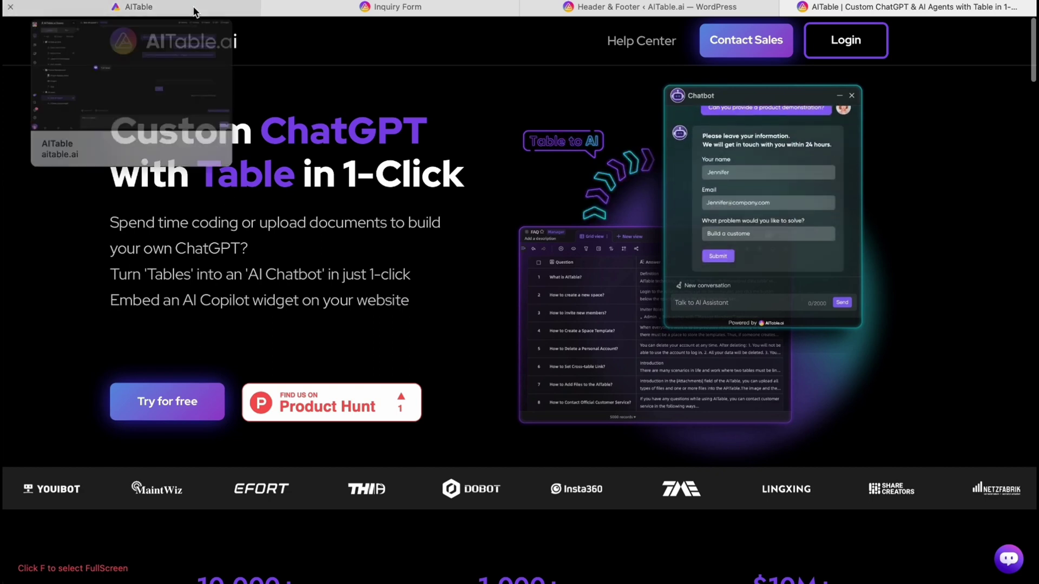
Step: Recap the open tabs: thank-you page, workspace Inquiry Form, WordPress footer script, then the AITable homepage
{"action": "left_click", "coordinate": [392, 17]}
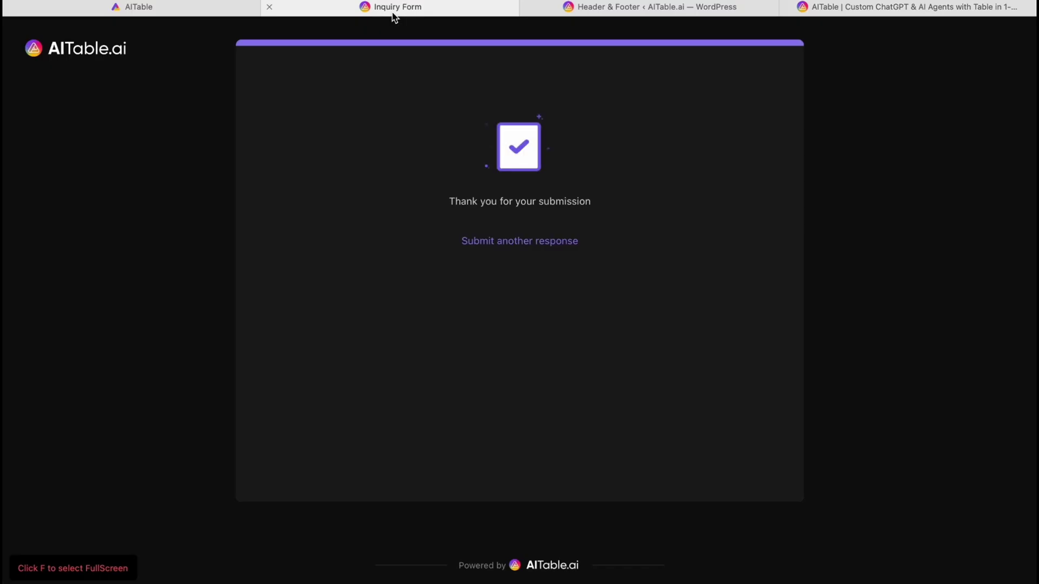
{"action": "left_click", "coordinate": [204, 10]}
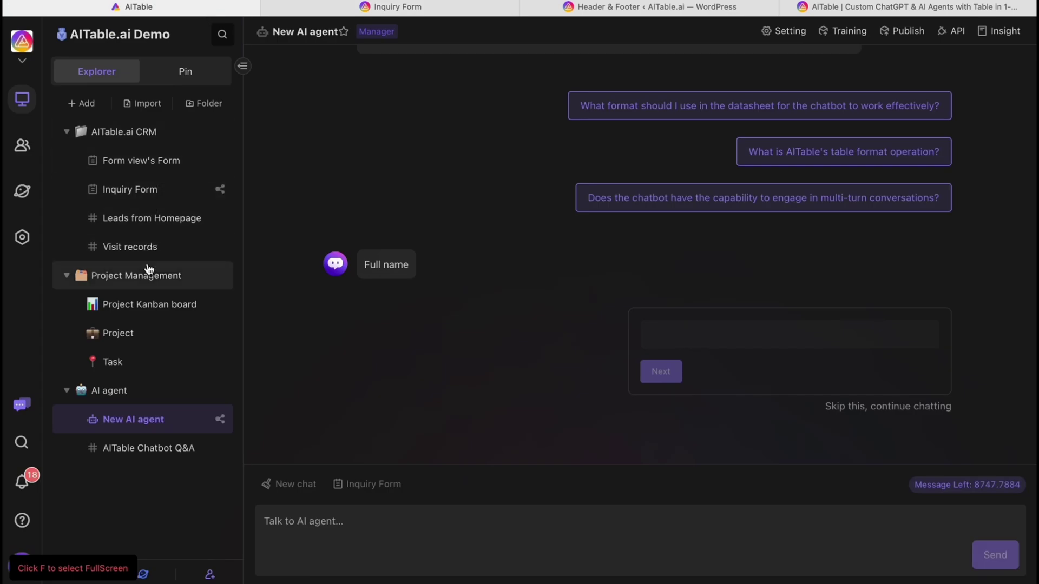
{"action": "left_click", "coordinate": [148, 193]}
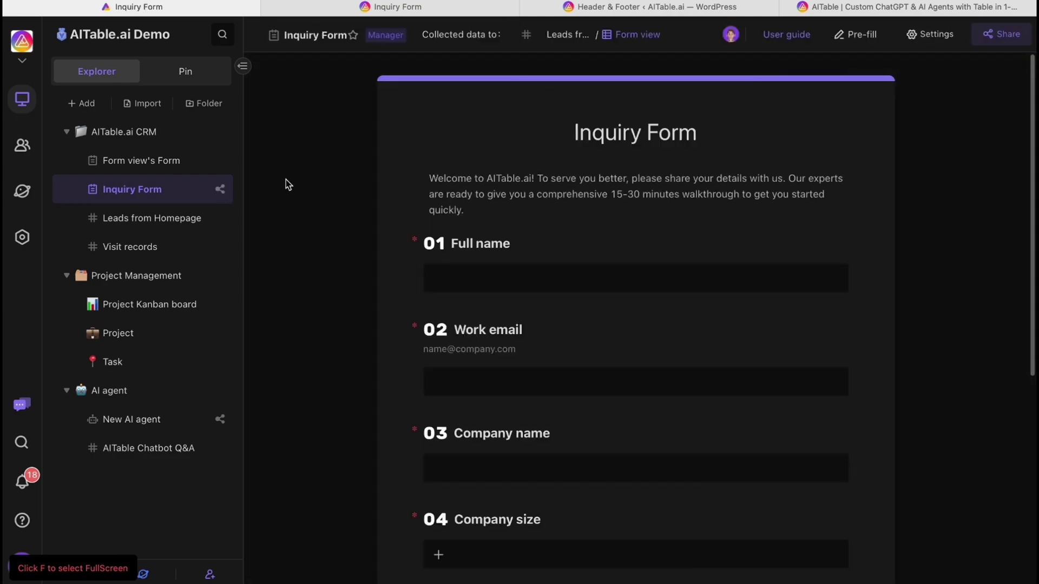
{"action": "left_click", "coordinate": [649, 6]}
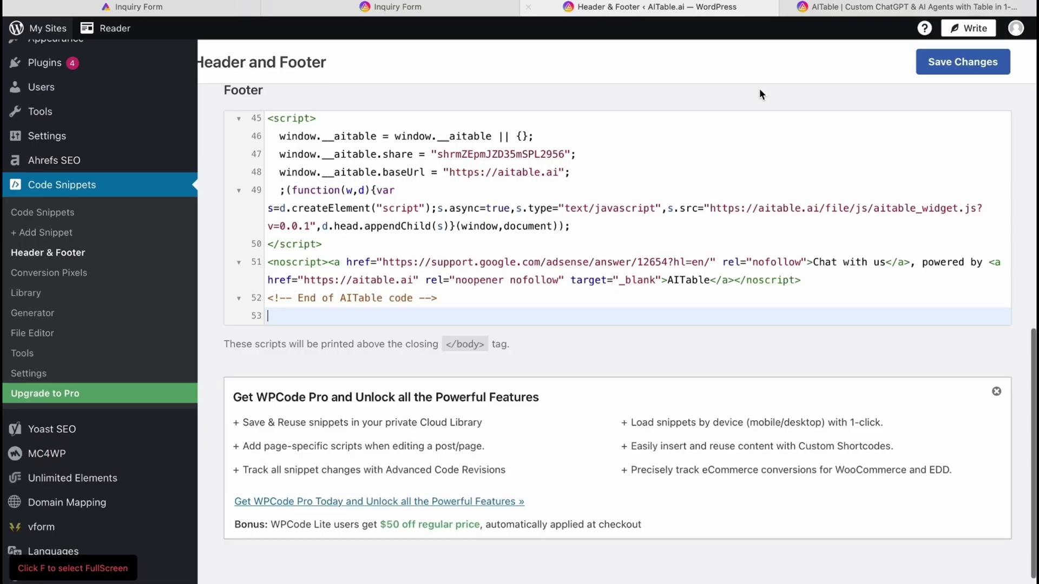
{"action": "left_click", "coordinate": [445, 7]}
{"action": "left_click", "coordinate": [846, 7]}
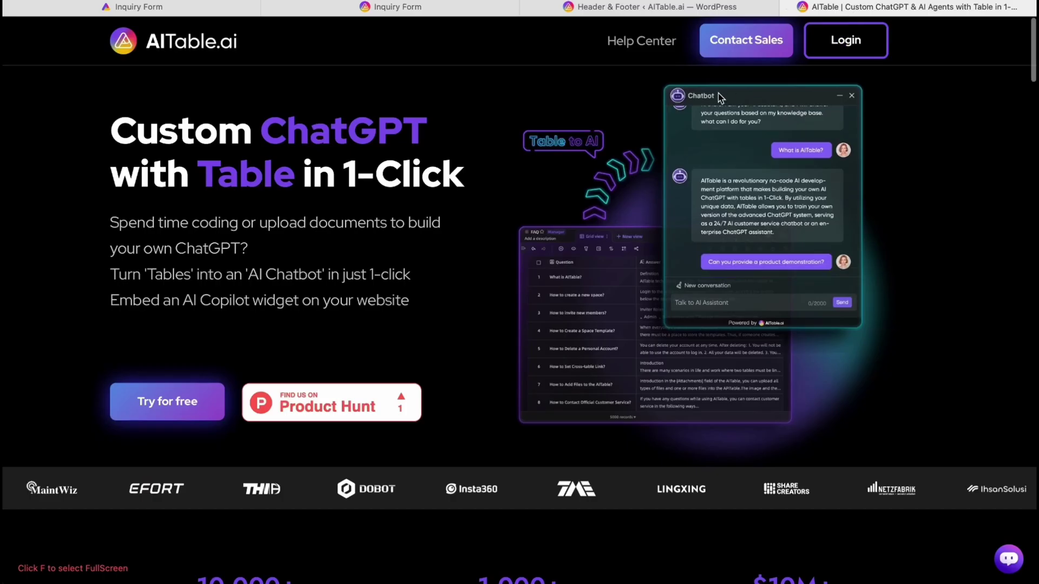
Step: Browse the Contact Sales 'Help Us Understand Your Needs' form, then return to the workspace Inquiry Form
{"action": "left_click", "coordinate": [738, 50]}
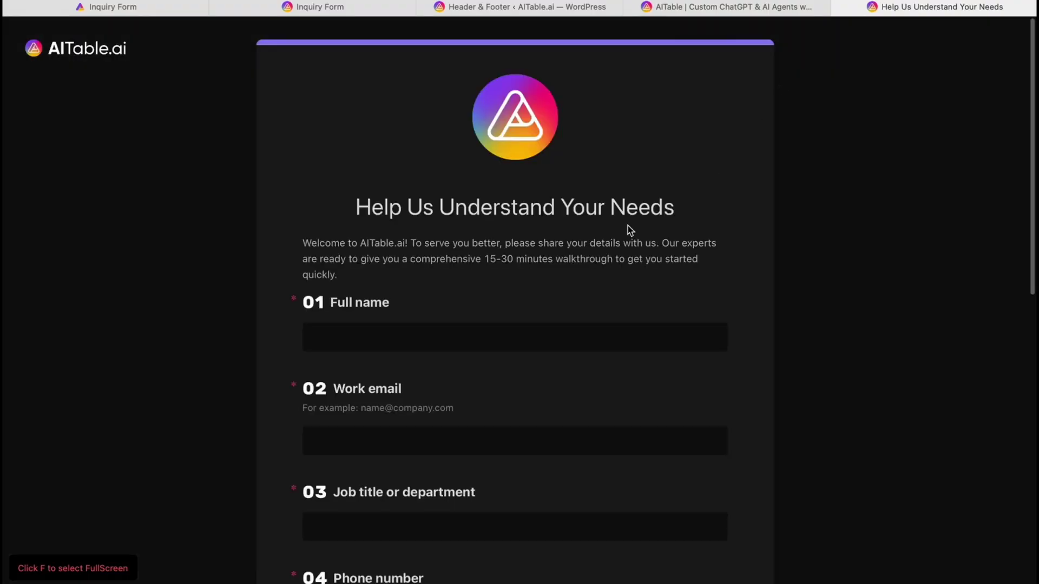
{"action": "scroll", "coordinate": [609, 251], "scroll_direction": "down", "scroll_amount": 2}
{"action": "left_click", "coordinate": [365, 155]}
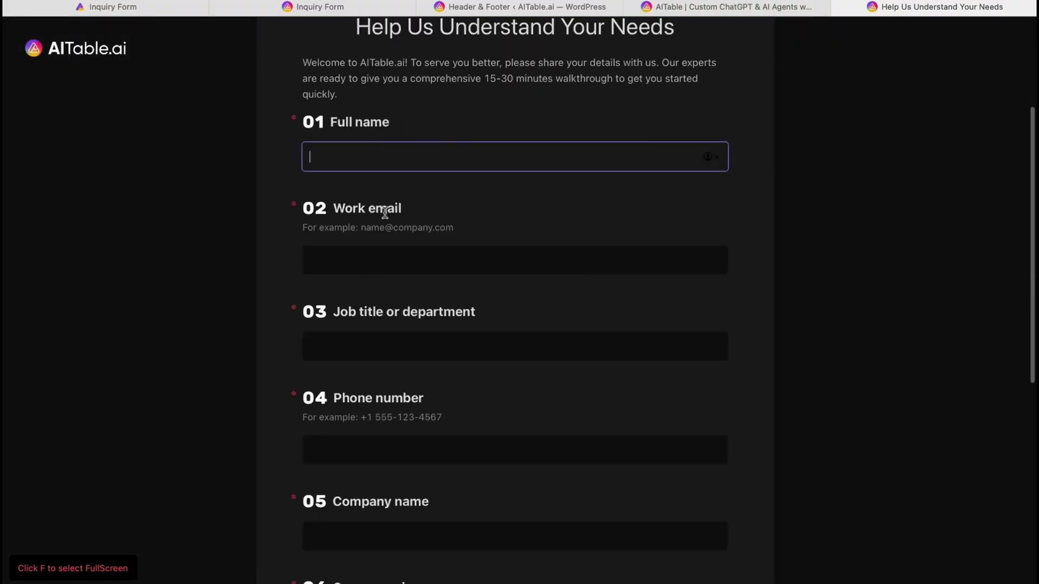
{"action": "scroll", "coordinate": [375, 244], "scroll_direction": "down", "scroll_amount": 1}
{"action": "scroll", "coordinate": [385, 325], "scroll_direction": "down", "scroll_amount": 1}
{"action": "scroll", "coordinate": [385, 348], "scroll_direction": "down", "scroll_amount": 3}
{"action": "scroll", "coordinate": [397, 348], "scroll_direction": "down", "scroll_amount": 2}
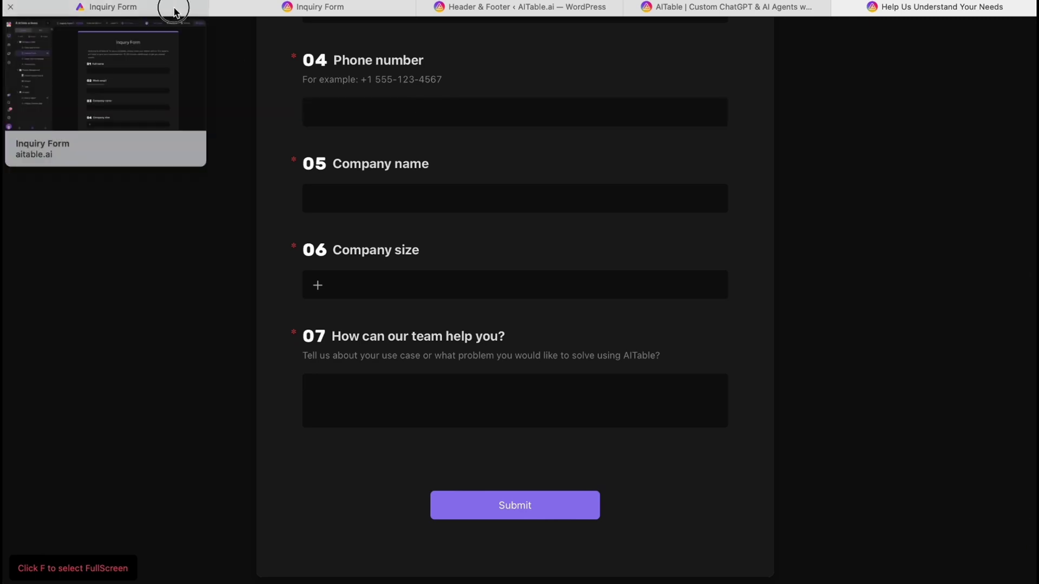
{"action": "left_click", "coordinate": [174, 12]}
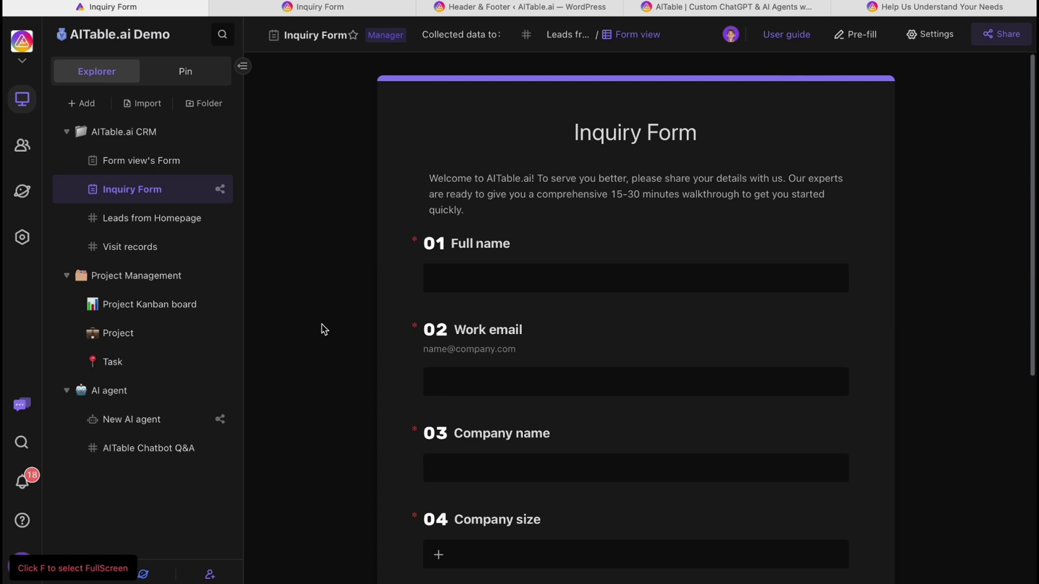